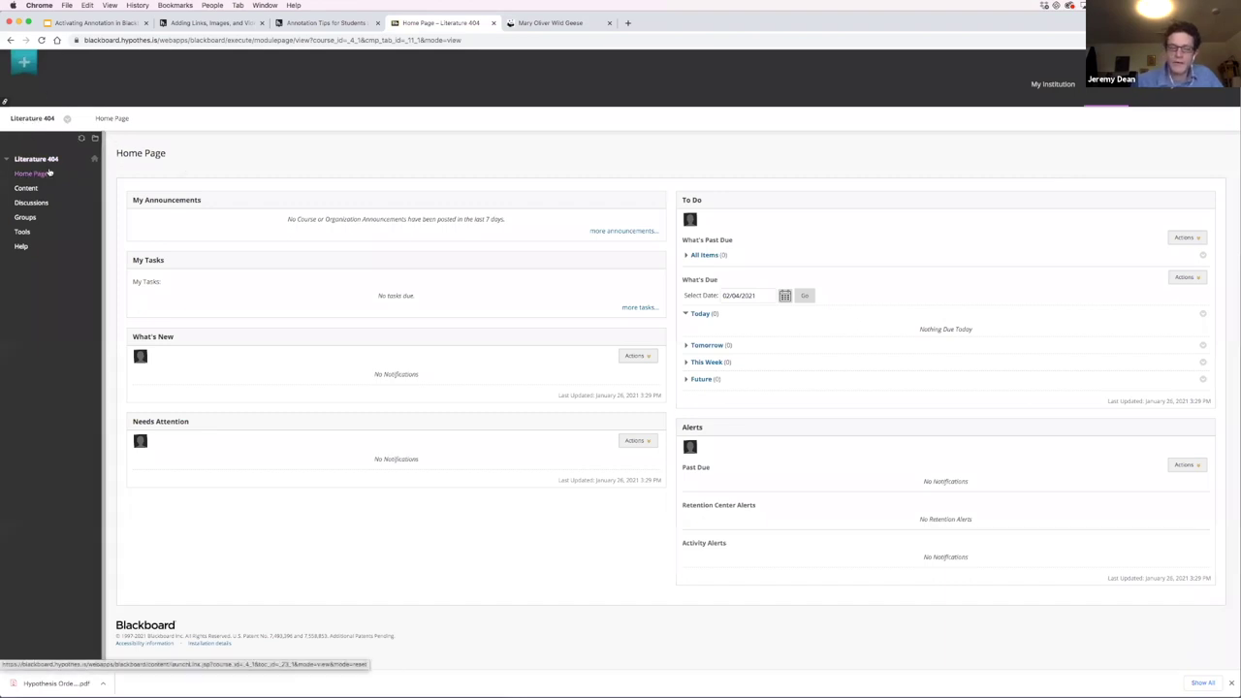
# Step: Zoom the browser page to 150%
pyautogui.press('super+equal')
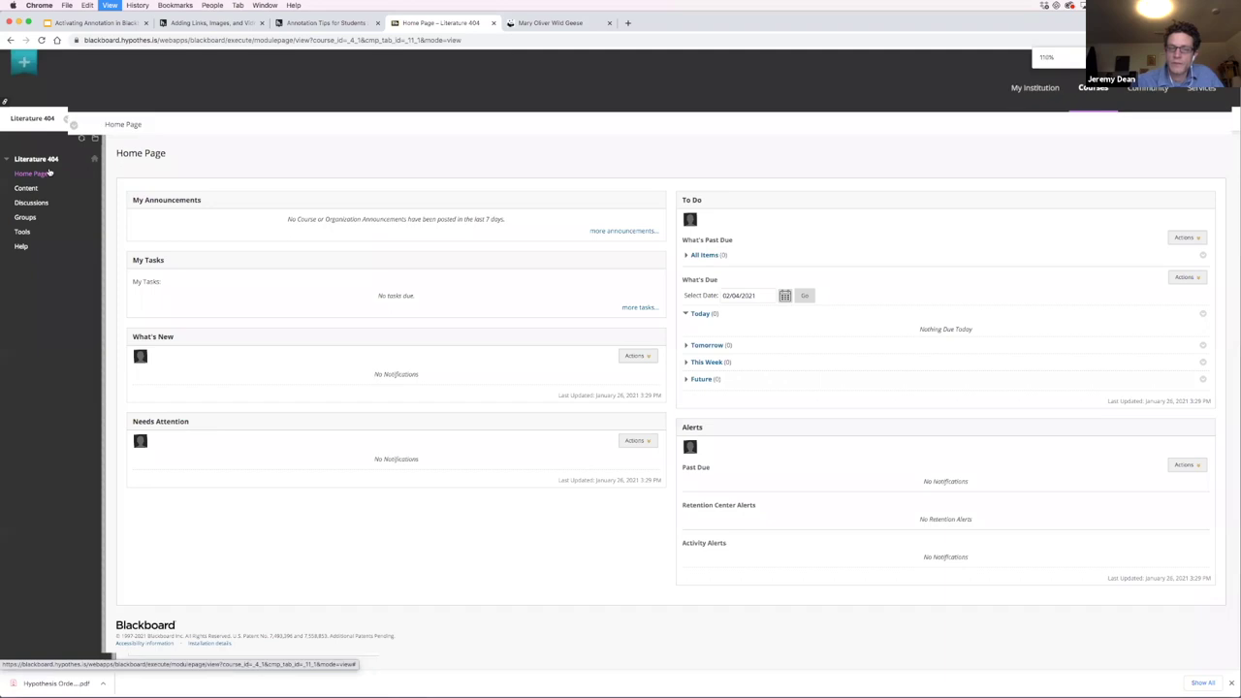
pyautogui.press('super+equal')
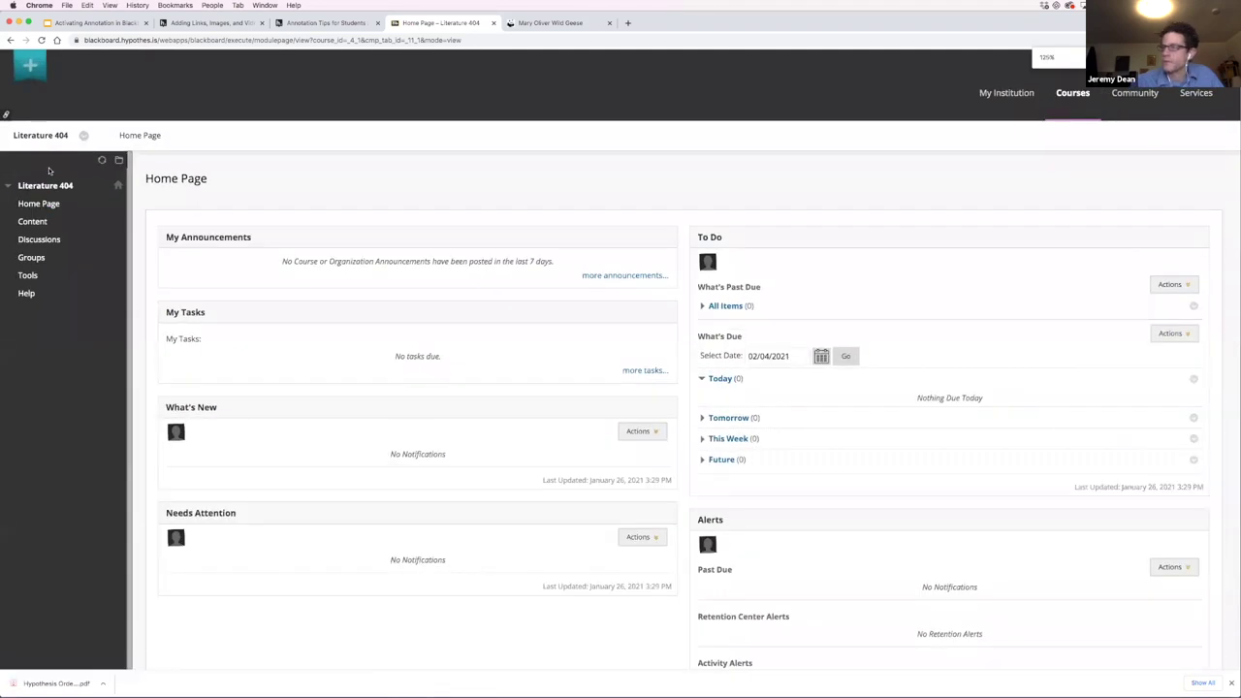
pyautogui.press('super+equal')
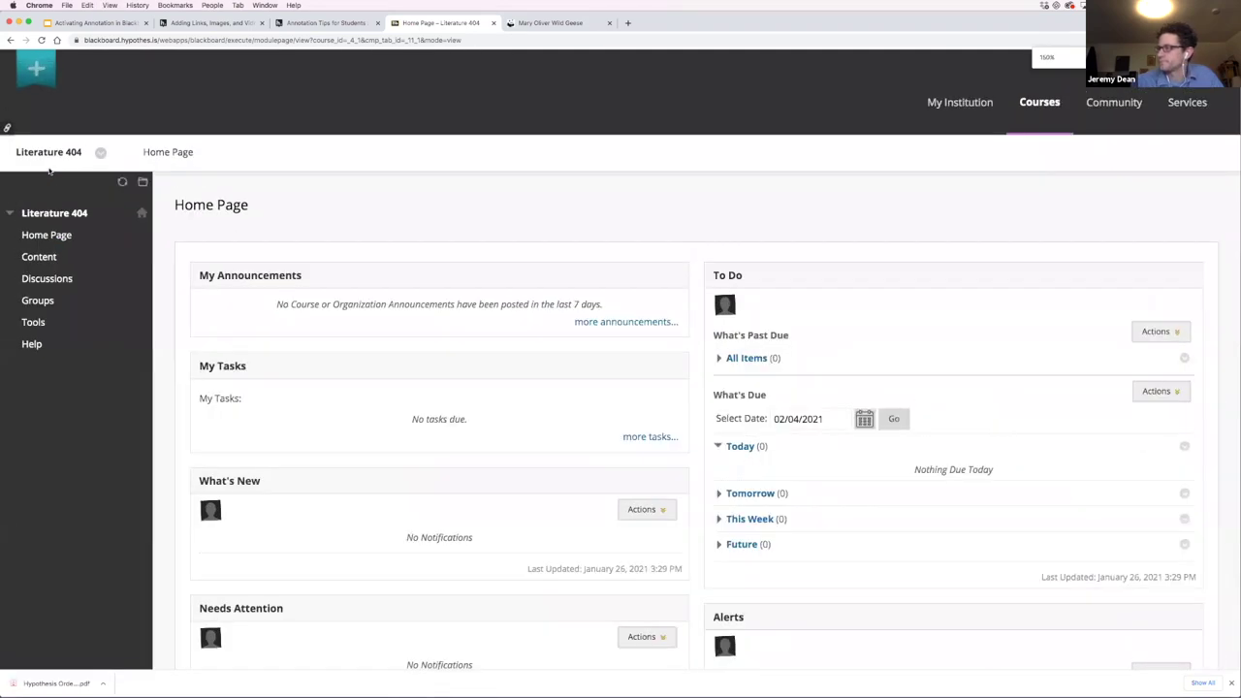
# Step: Log out of Blackboard from the Courses panel, leaving the Literature 404 Content list
pyautogui.click(36, 259)
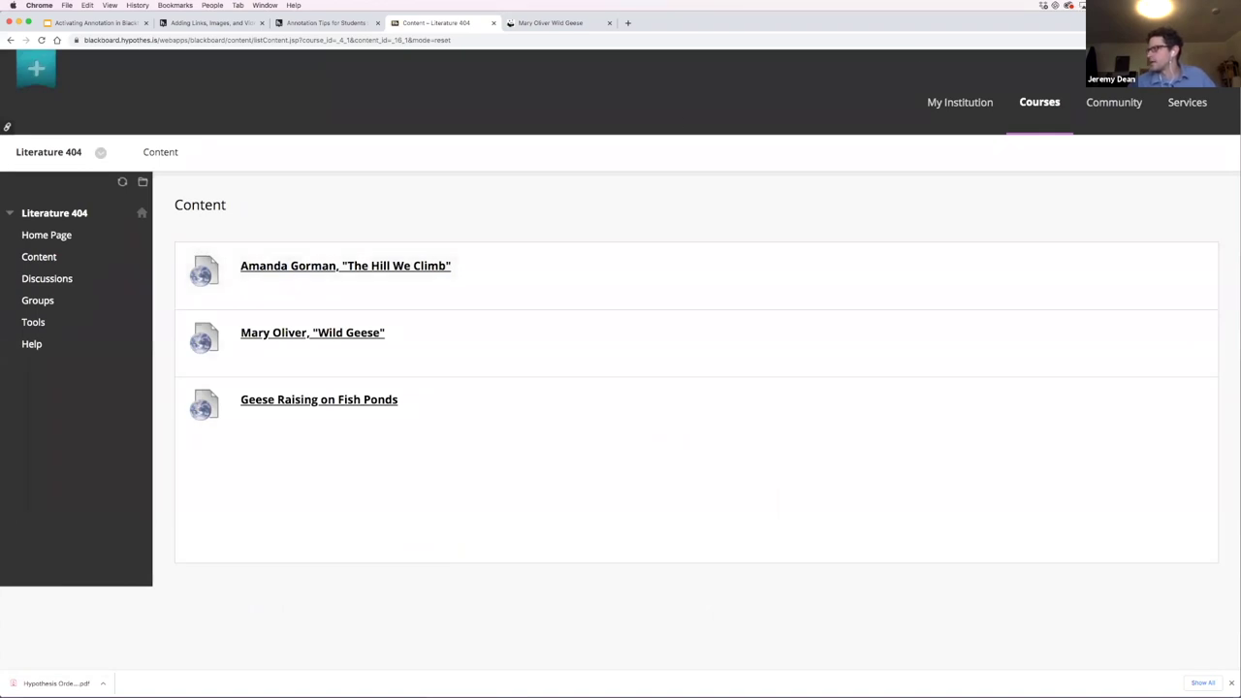
pyautogui.click(1040, 101)
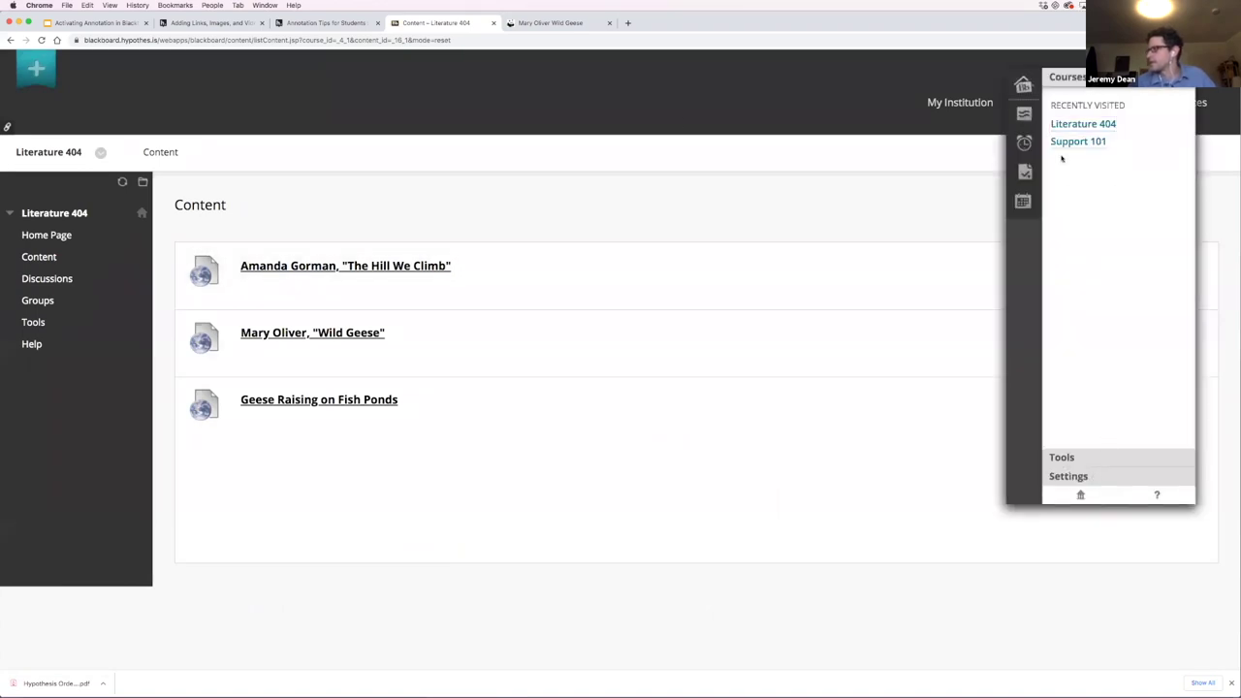
pyautogui.click(1213, 66)
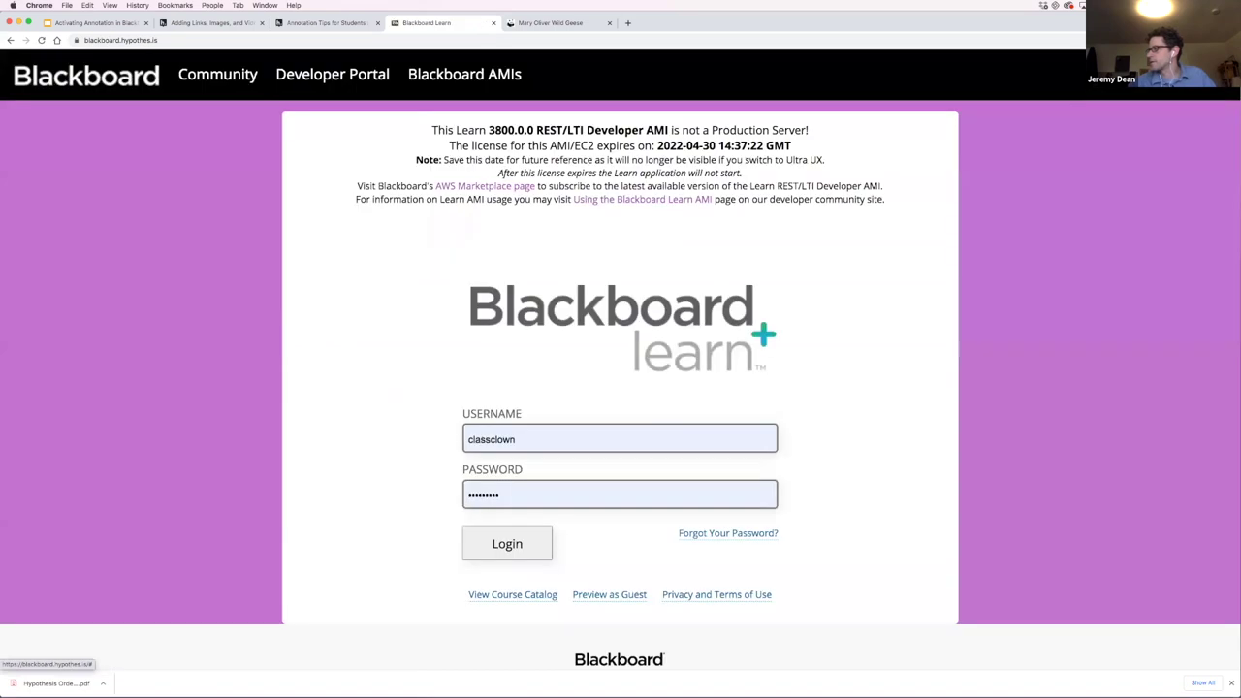
# Step: Sign in with the saved instructor login and open the Literature 404 course
pyautogui.click(560, 449)
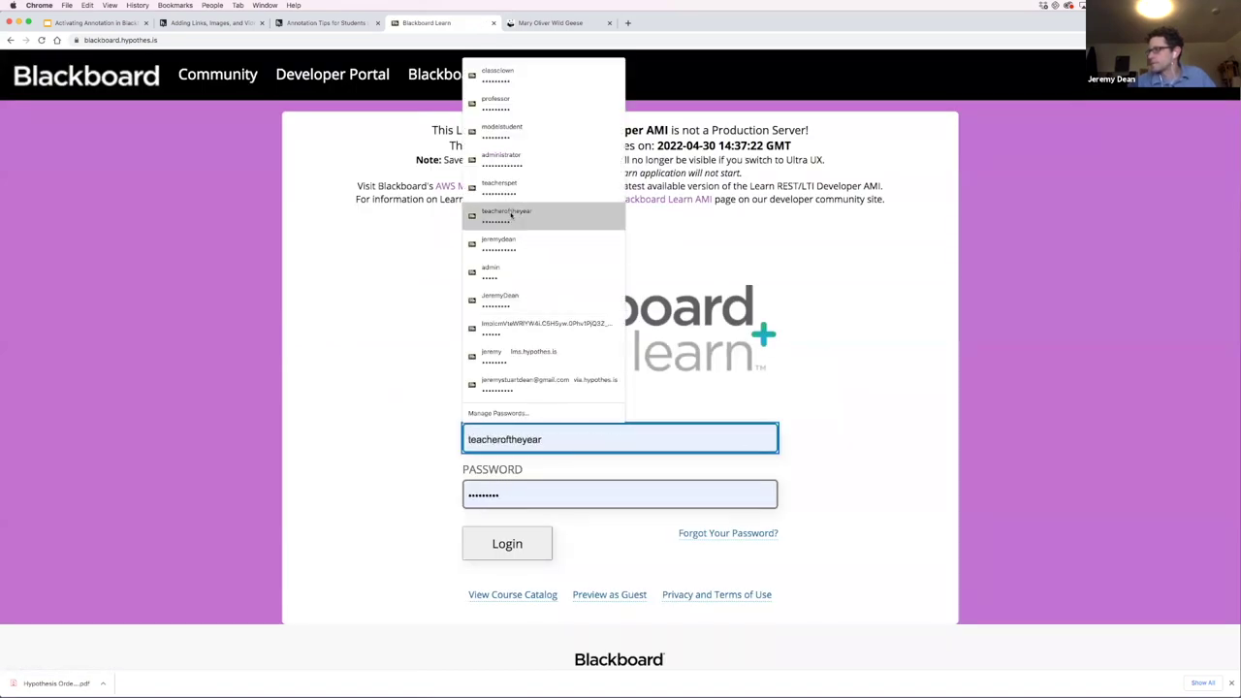
pyautogui.click(497, 103)
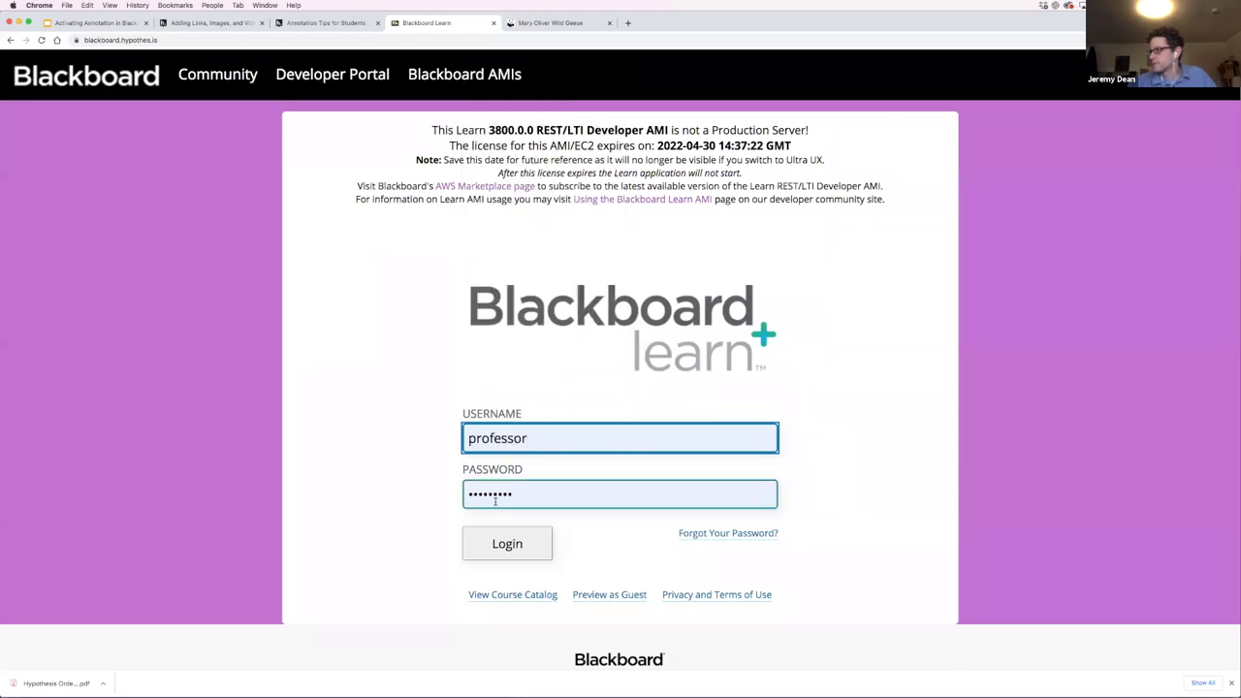
pyautogui.click(499, 543)
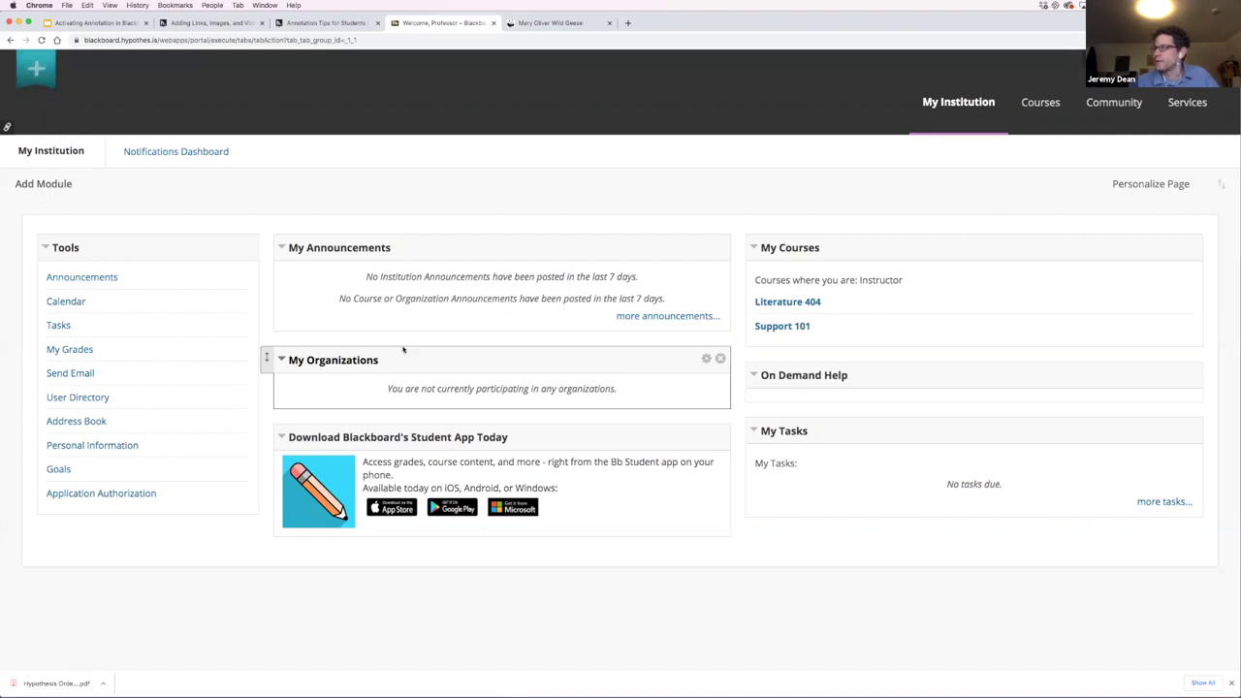
pyautogui.click(803, 304)
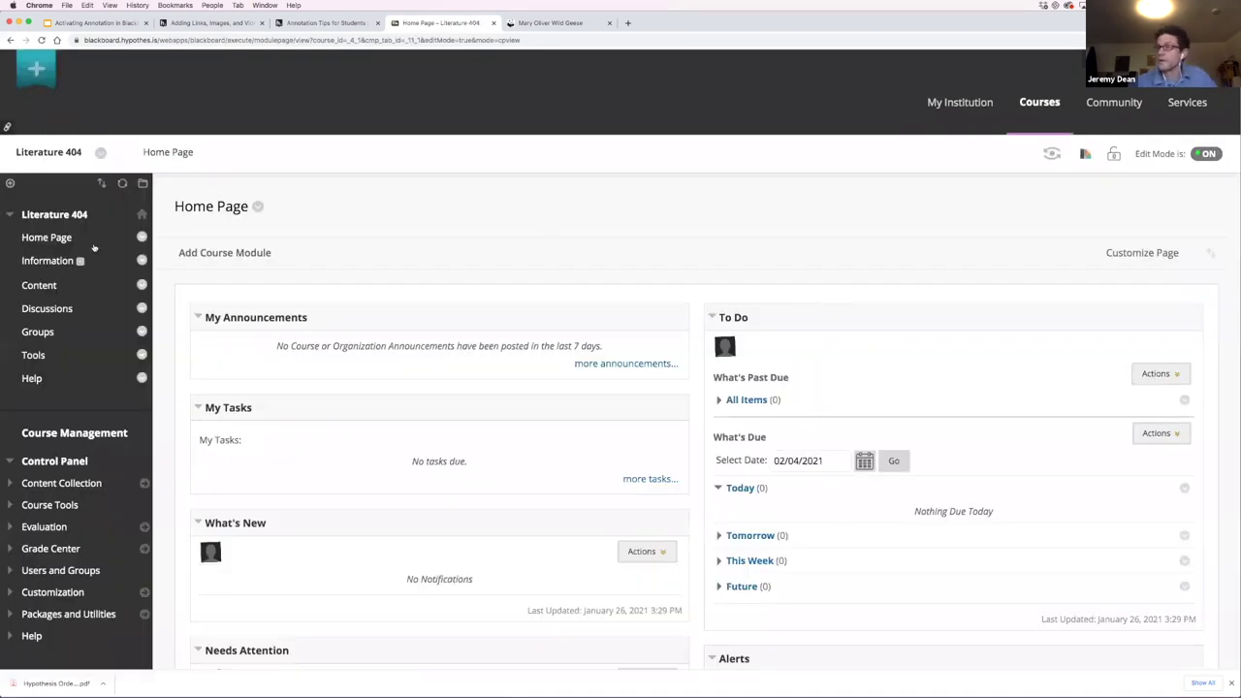
# Step: Open the Mary Oliver "Wild Geese" reading from the Literature 404 Content list
pyautogui.click(41, 286)
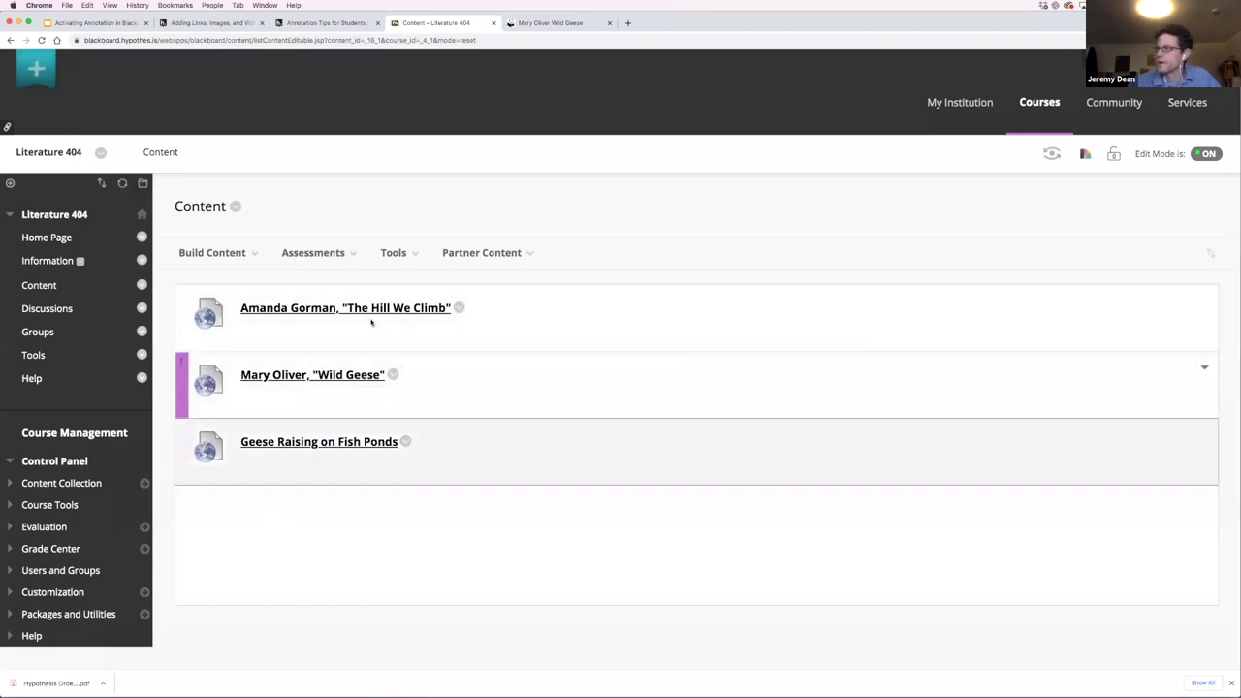
pyautogui.click(251, 255)
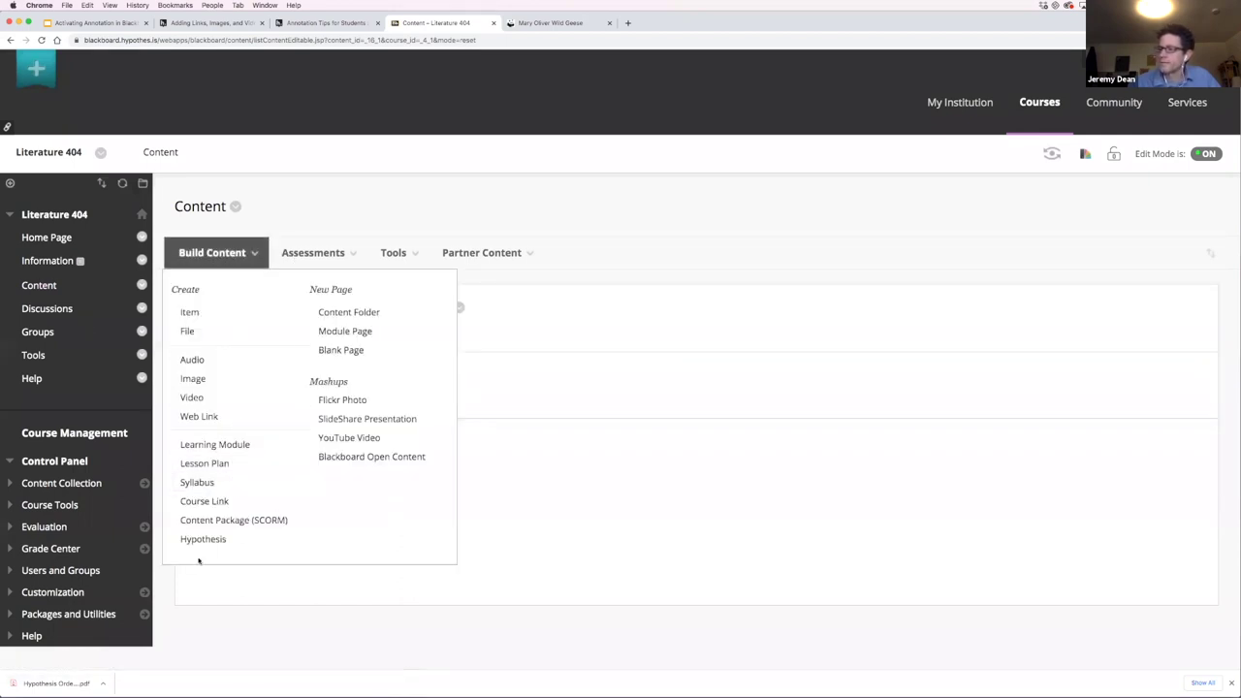
pyautogui.click(314, 253)
pyautogui.click(434, 554)
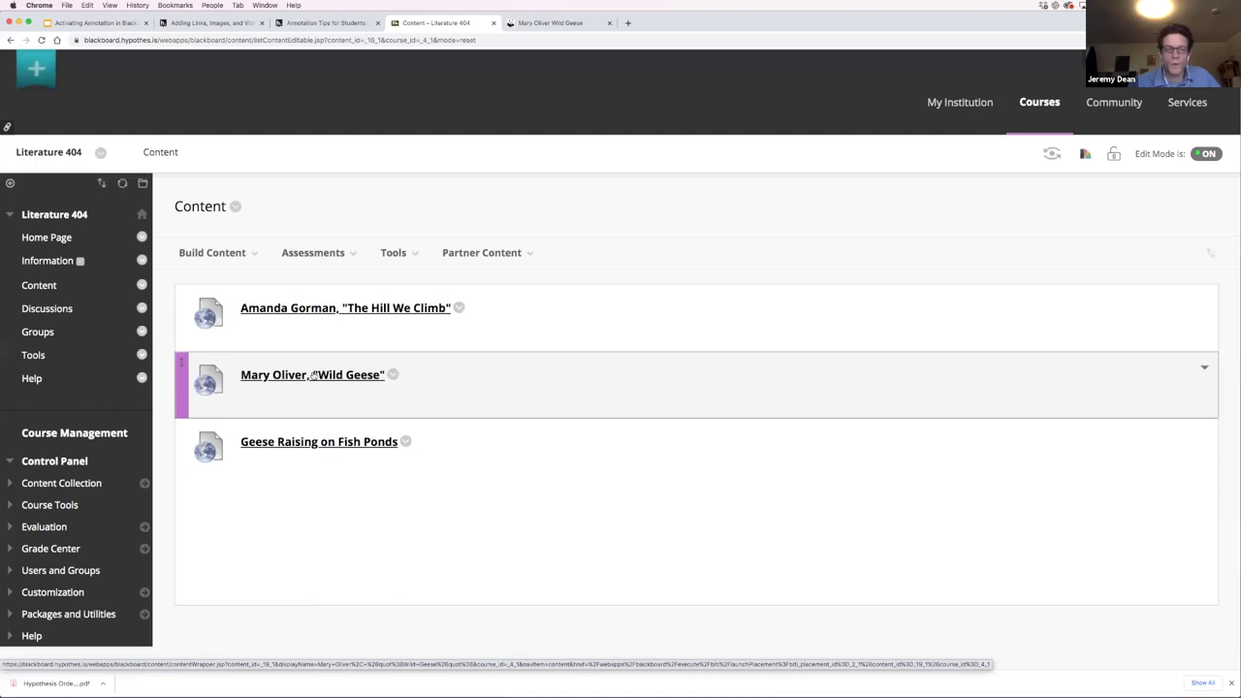
pyautogui.click(313, 376)
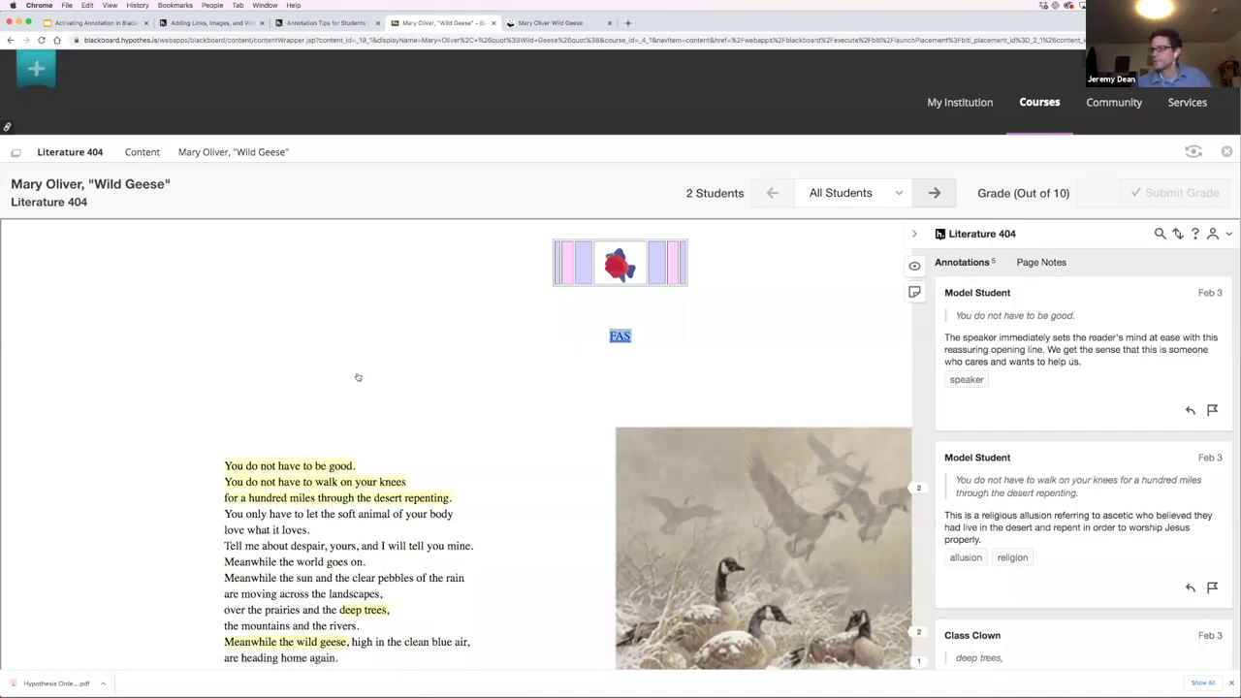
# Step: Browse the student annotations and locate one annotation's passage in the poem
pyautogui.scroll(-4, 358, 377)
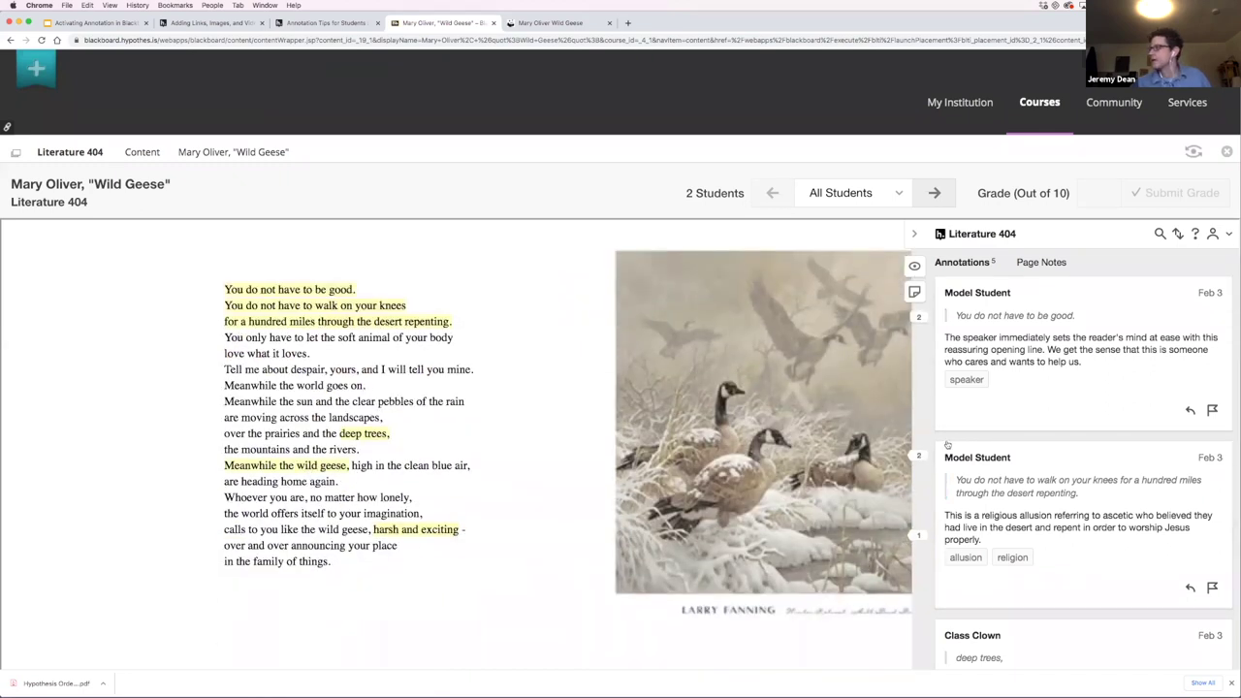
pyautogui.scroll(-3, 1030, 397)
pyautogui.scroll(3, 1030, 397)
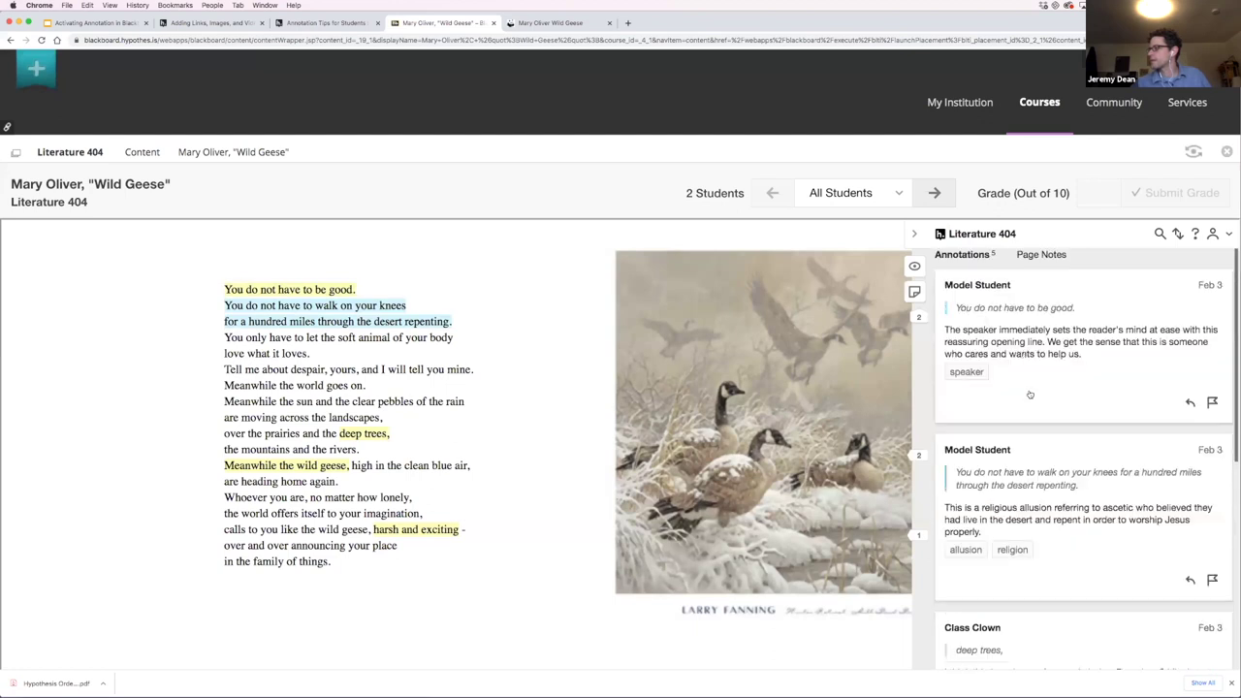
pyautogui.click(913, 234)
pyautogui.click(1228, 233)
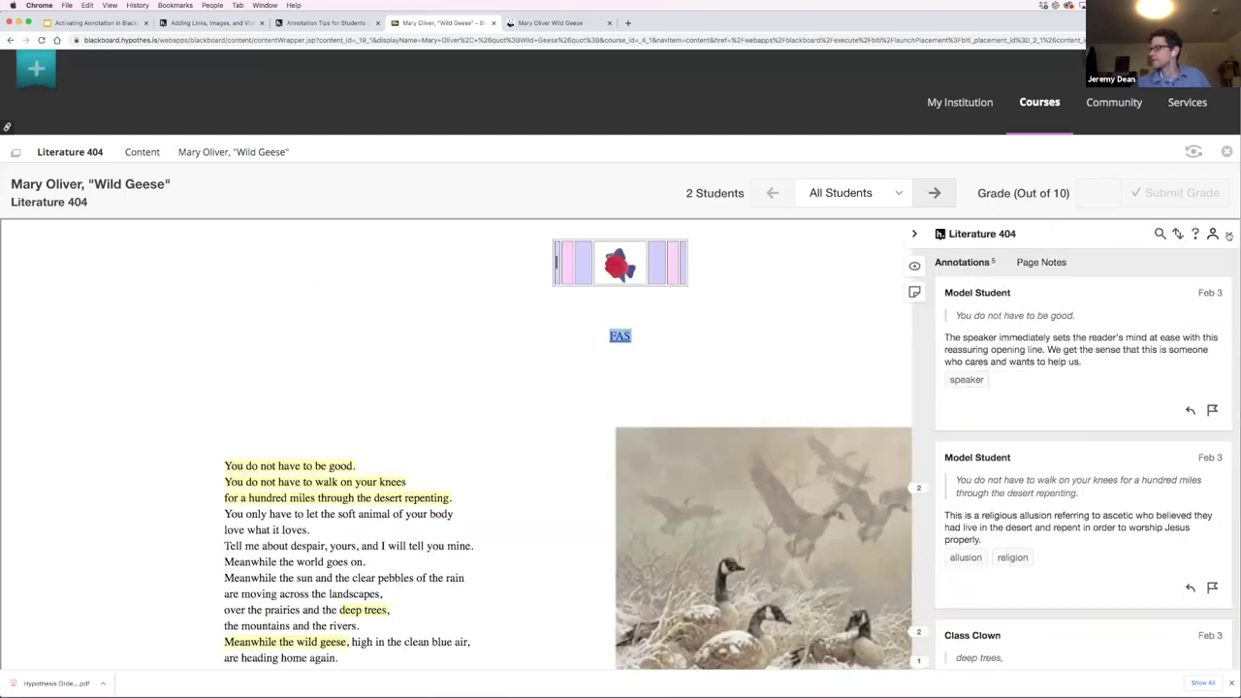
pyautogui.scroll(-2, 1152, 407)
pyautogui.scroll(-3, 1151, 407)
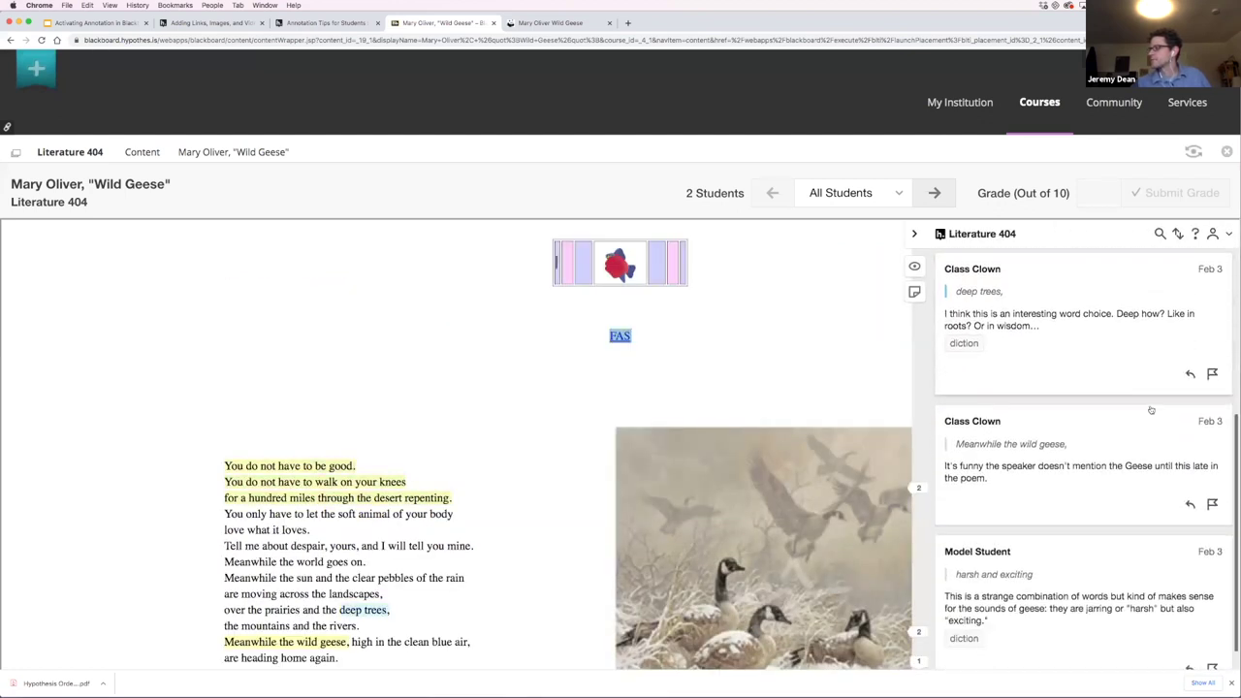
pyautogui.click(1017, 445)
# Step: Hide the annotations panel and select the phrase "the soft animal of your body"
pyautogui.scroll(5, 1016, 444)
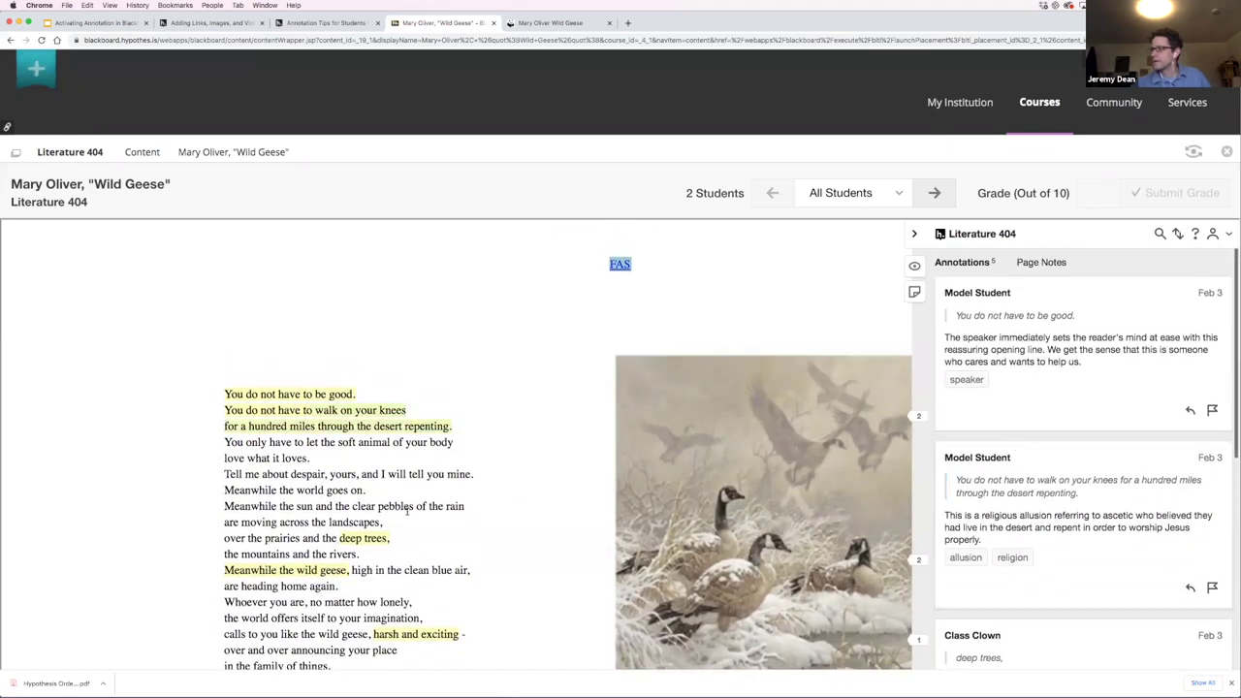
pyautogui.click(297, 503)
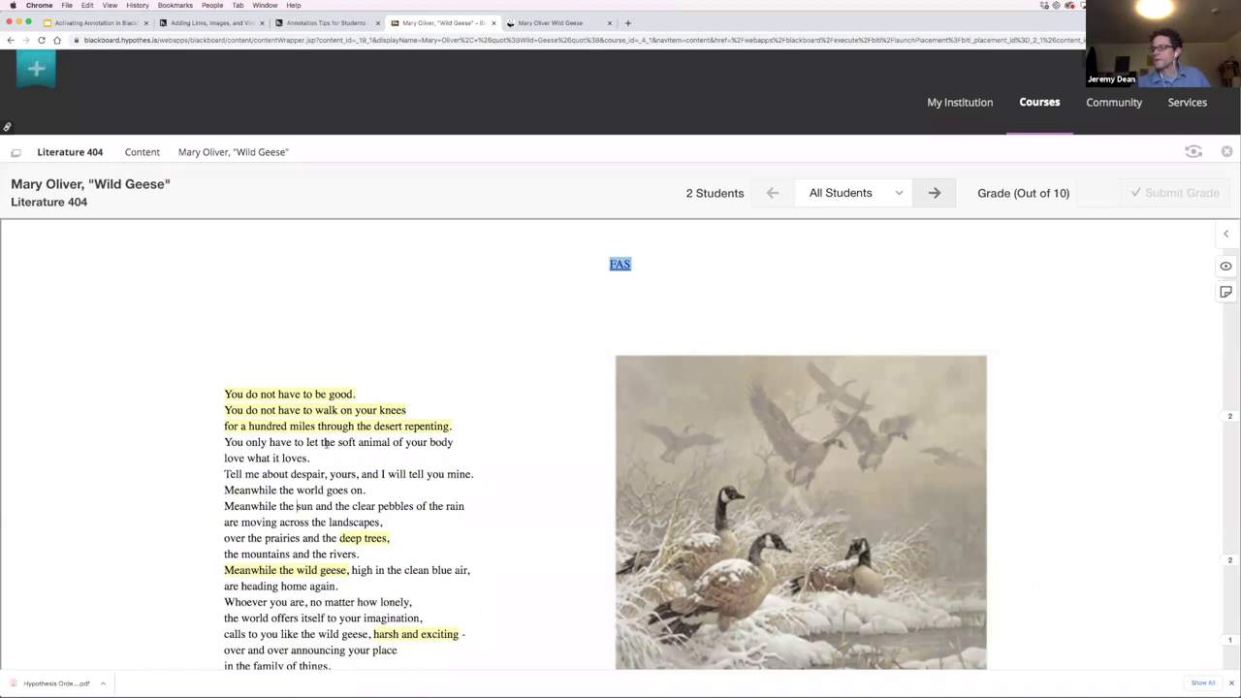
pyautogui.moveTo(320, 442); pyautogui.dragTo(453, 442)
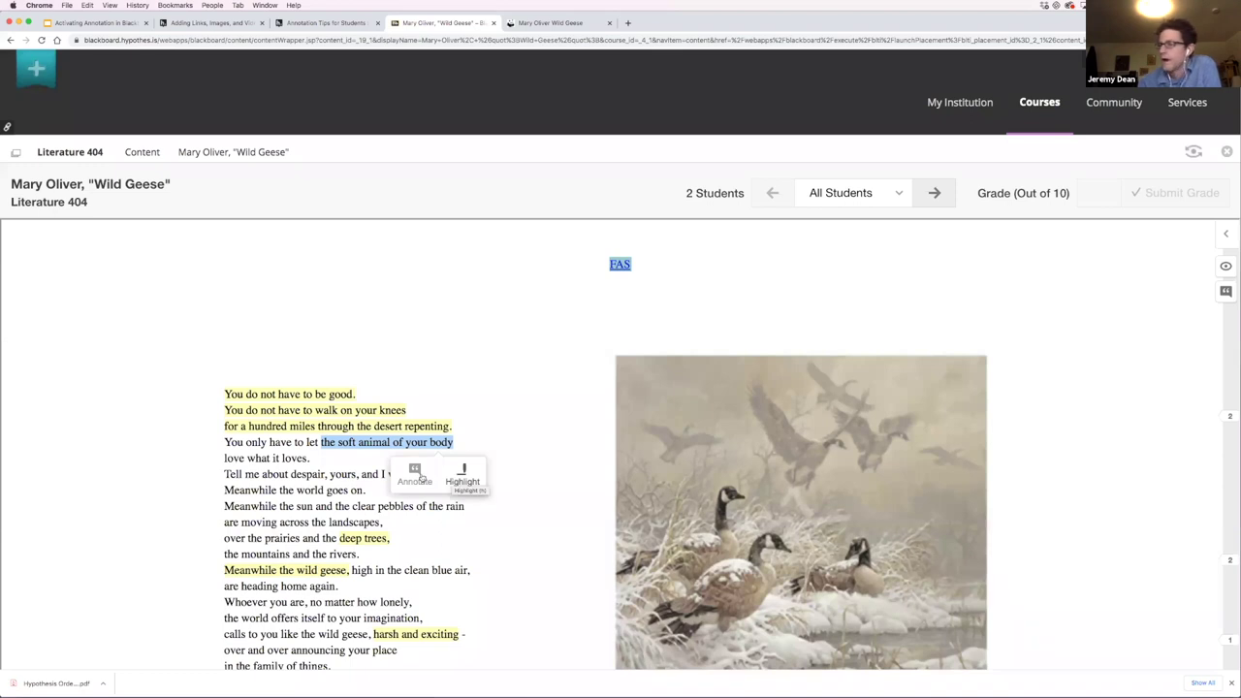
# Step: Start a new annotation on the selected phrase "the soft animal of your body"
pyautogui.click(414, 474)
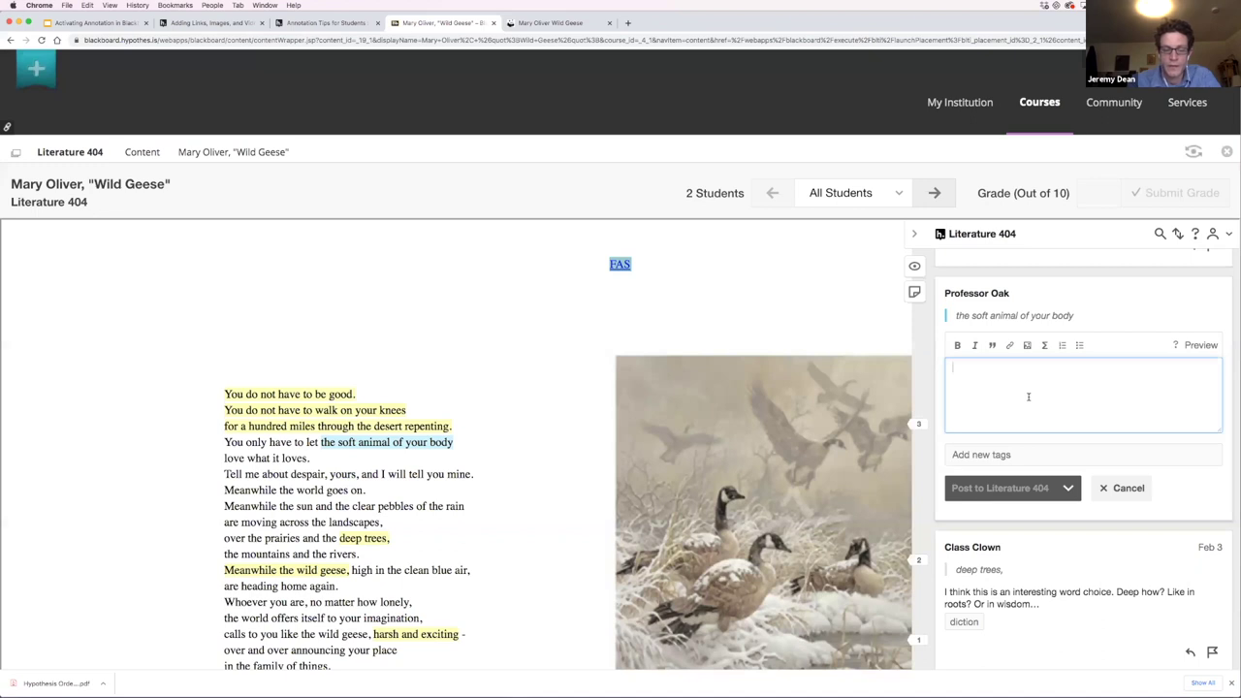
# Step: Enter the comment "type text" in the draft annotation, then collapse the Hypothesis sidebar
pyautogui.write('type text')
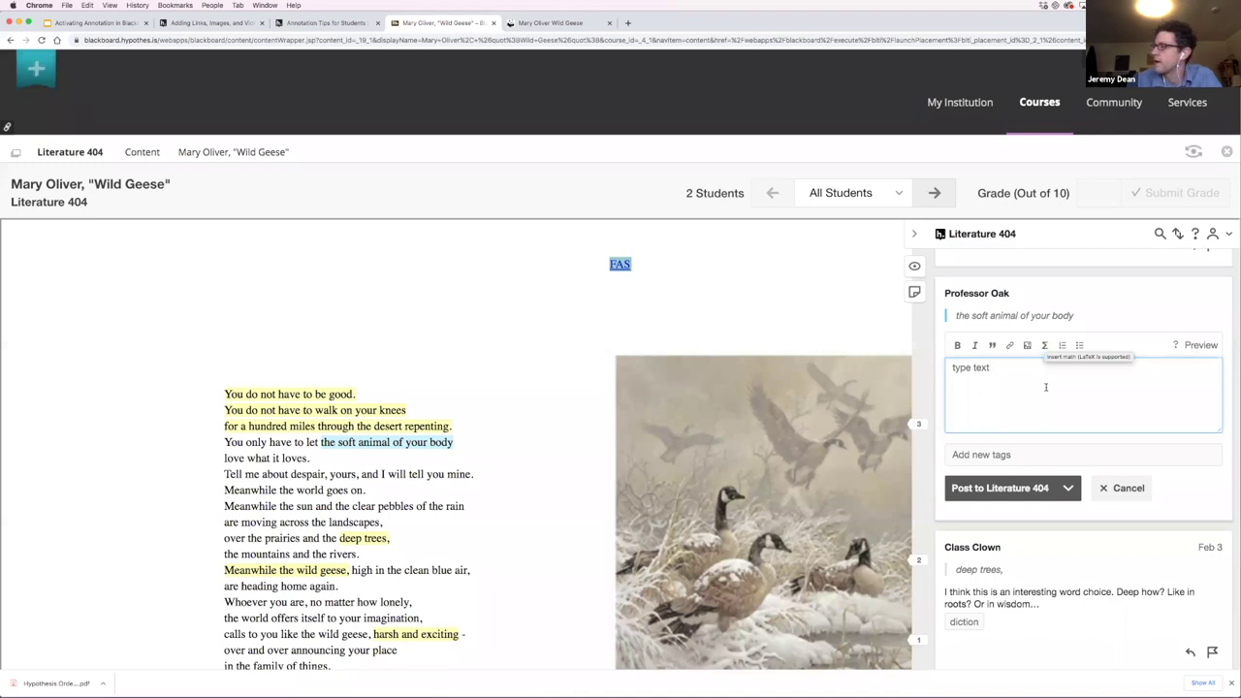
pyautogui.click(982, 456)
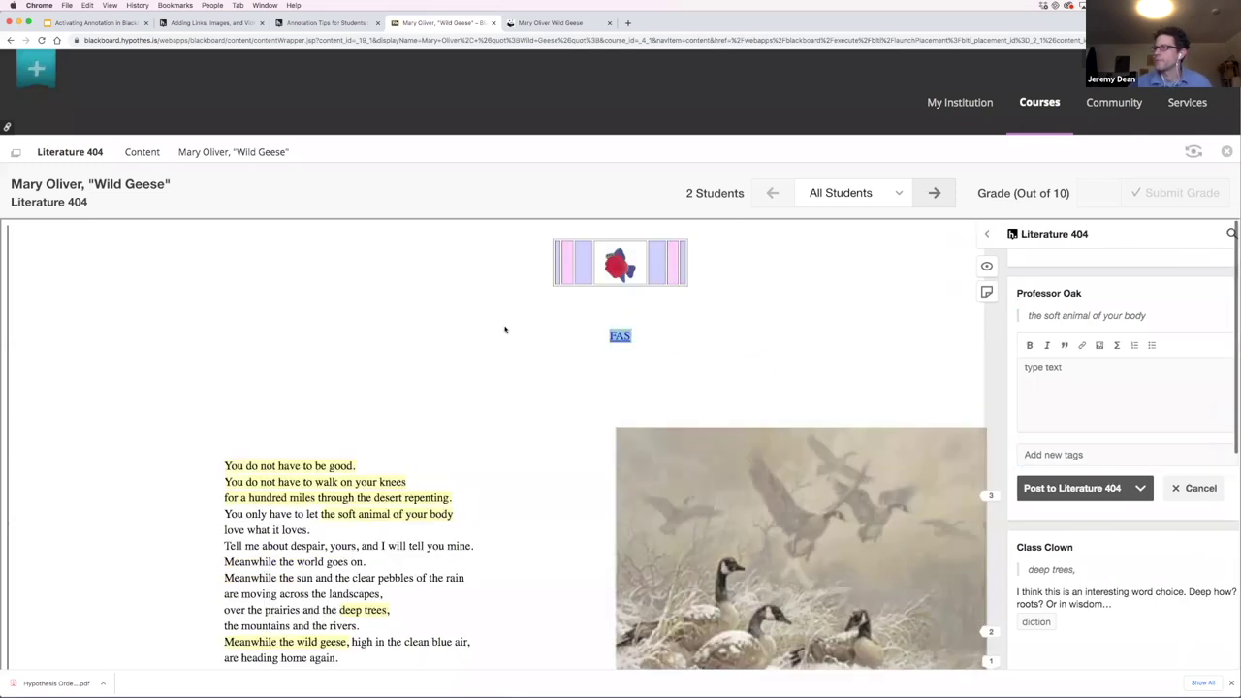
pyautogui.click(812, 278)
# Step: Open Amanda Gorman's "The Hill We Climb" from Content and scroll back to page 1
pyautogui.click(93, 156)
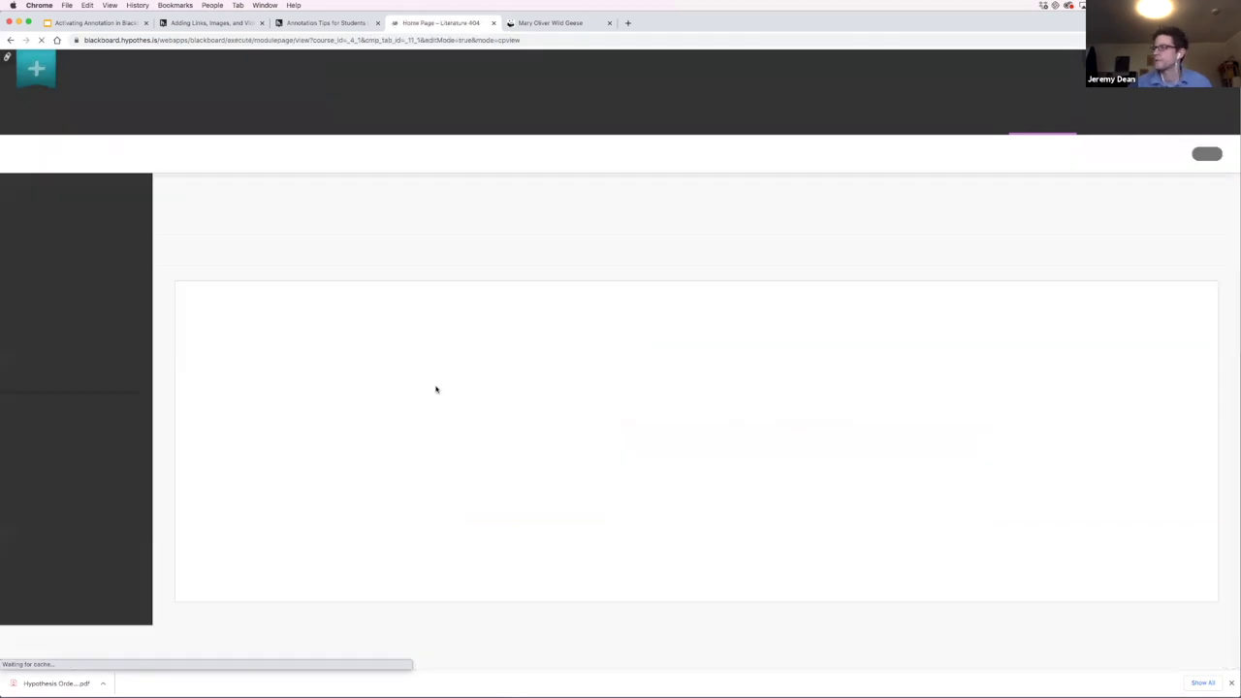
pyautogui.click(42, 295)
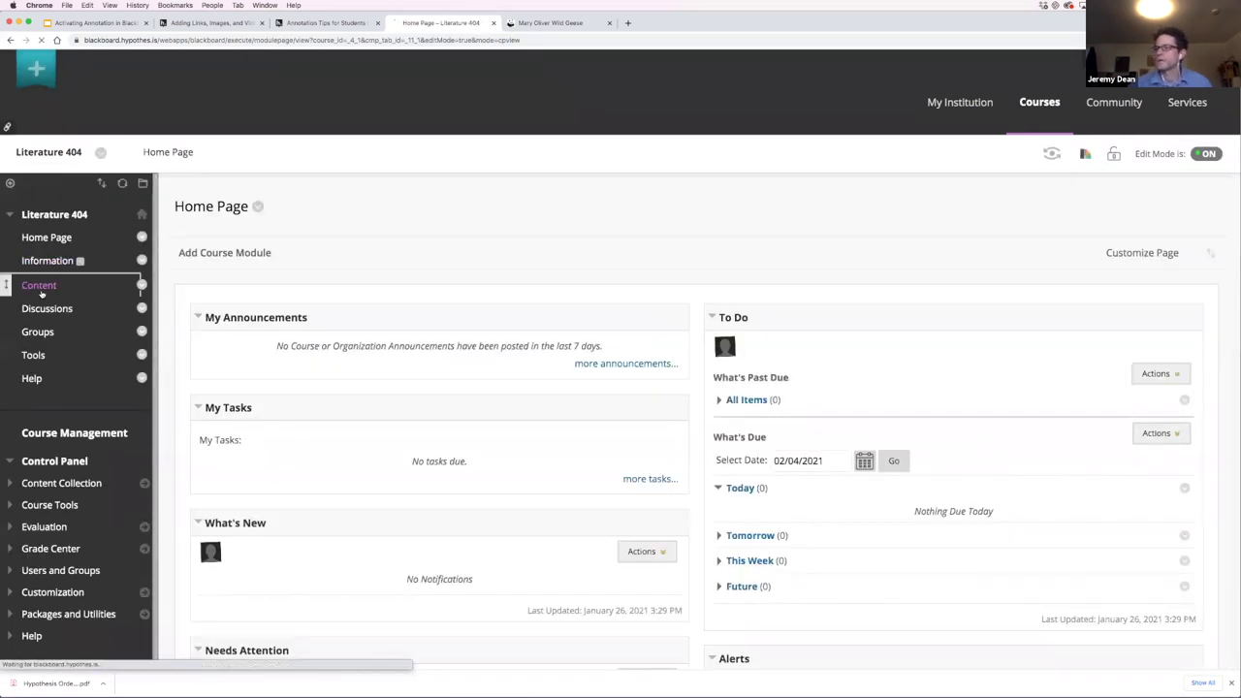
pyautogui.click(285, 312)
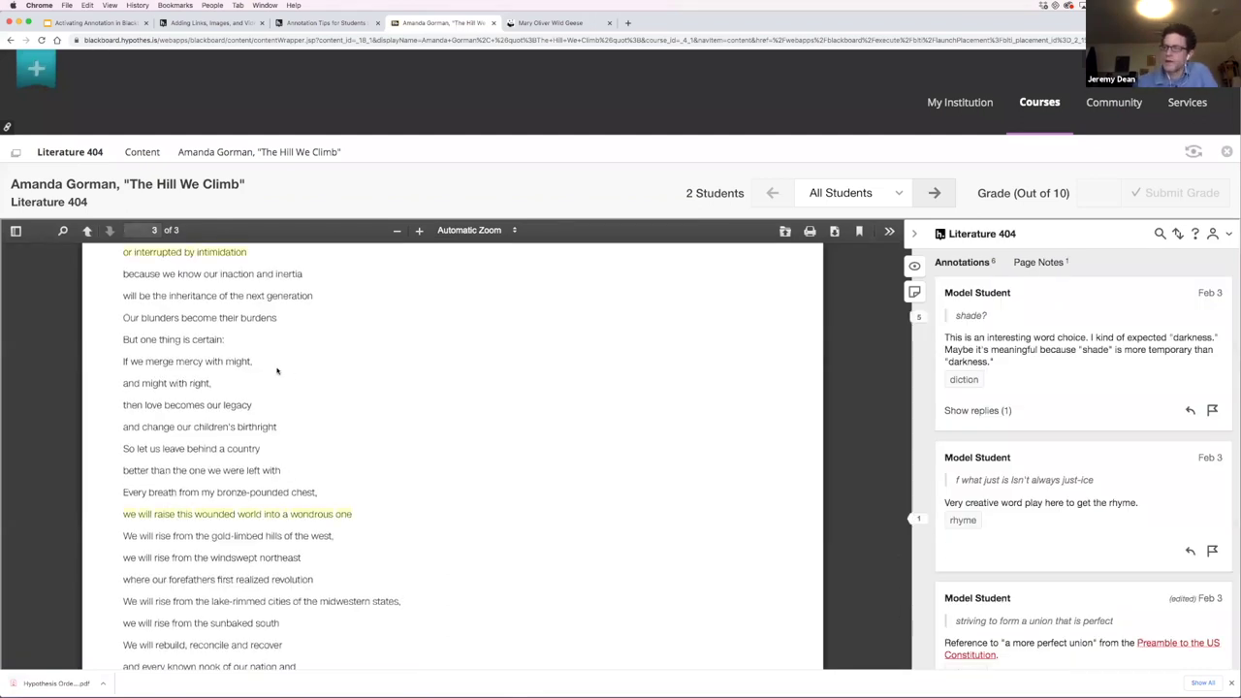
pyautogui.scroll(3, 289, 375)
pyautogui.scroll(15, 289, 375)
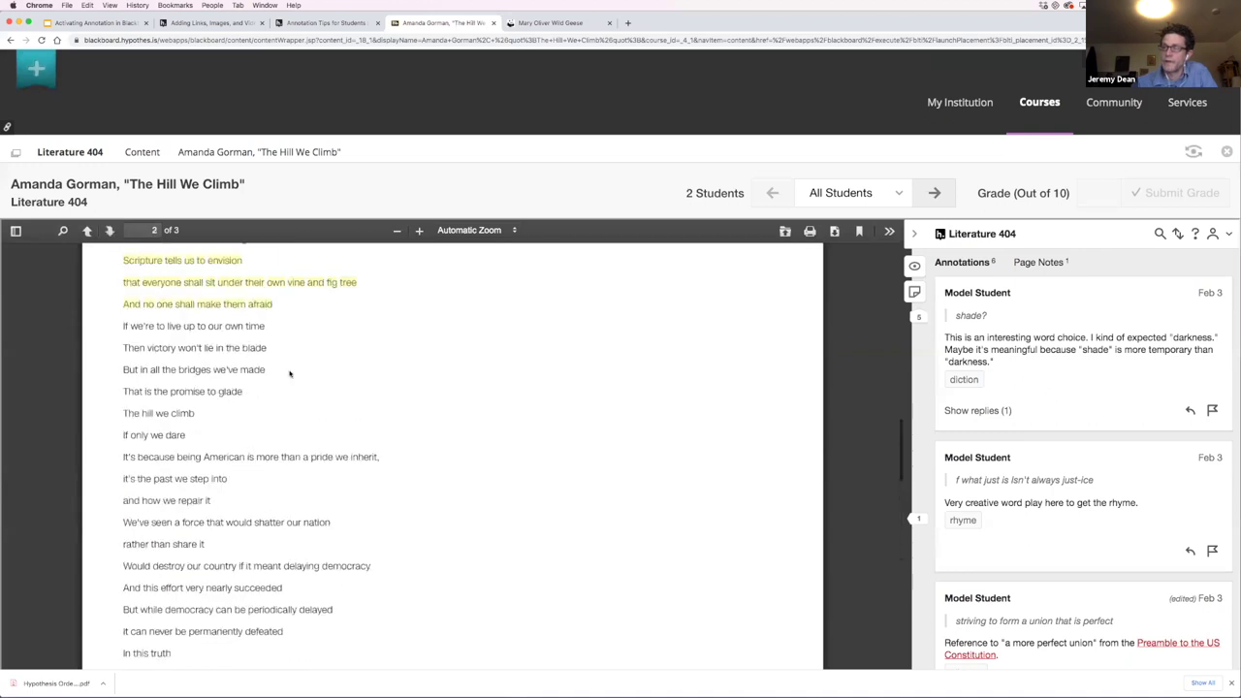
pyautogui.scroll(20, 289, 374)
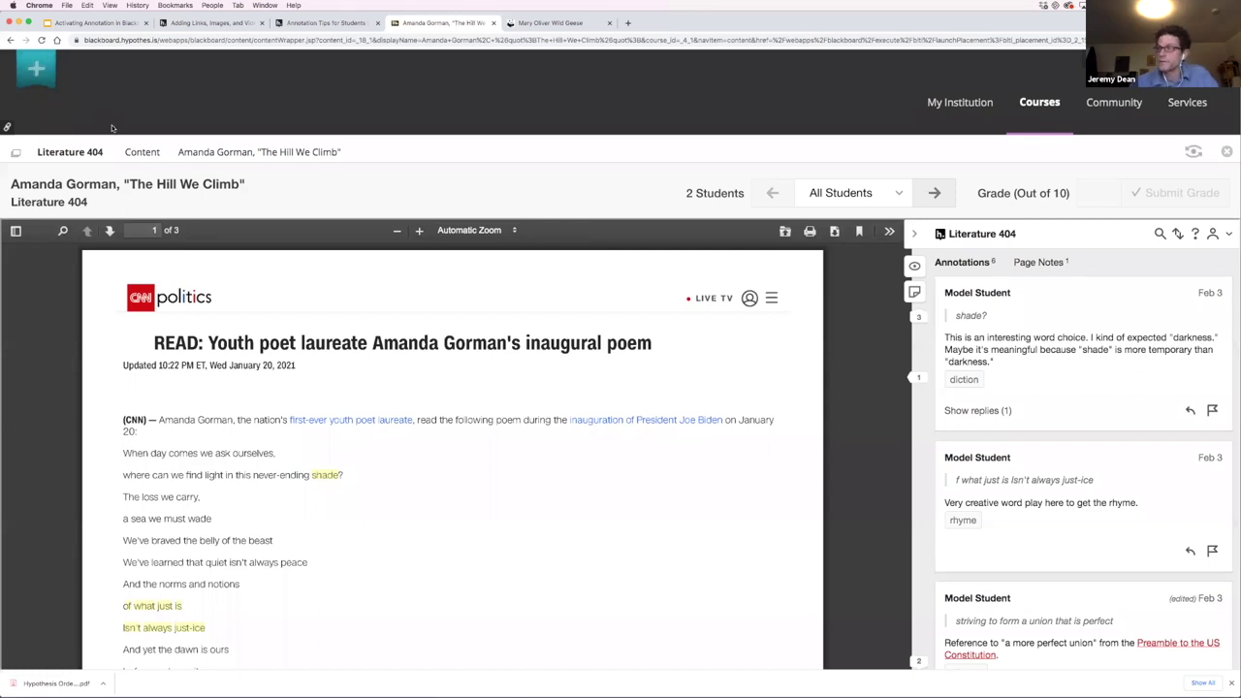
# Step: Go back to the Literature 404 Content list via the Content breadcrumb
pyautogui.click(143, 153)
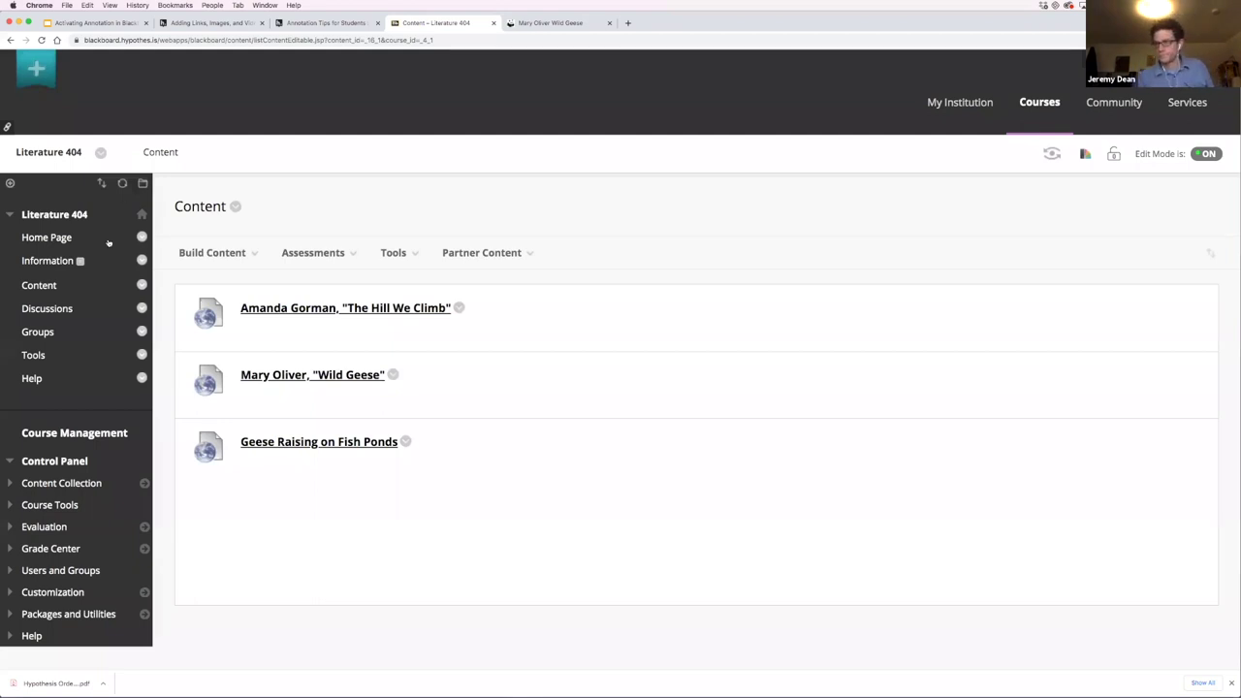
pyautogui.click(213, 252)
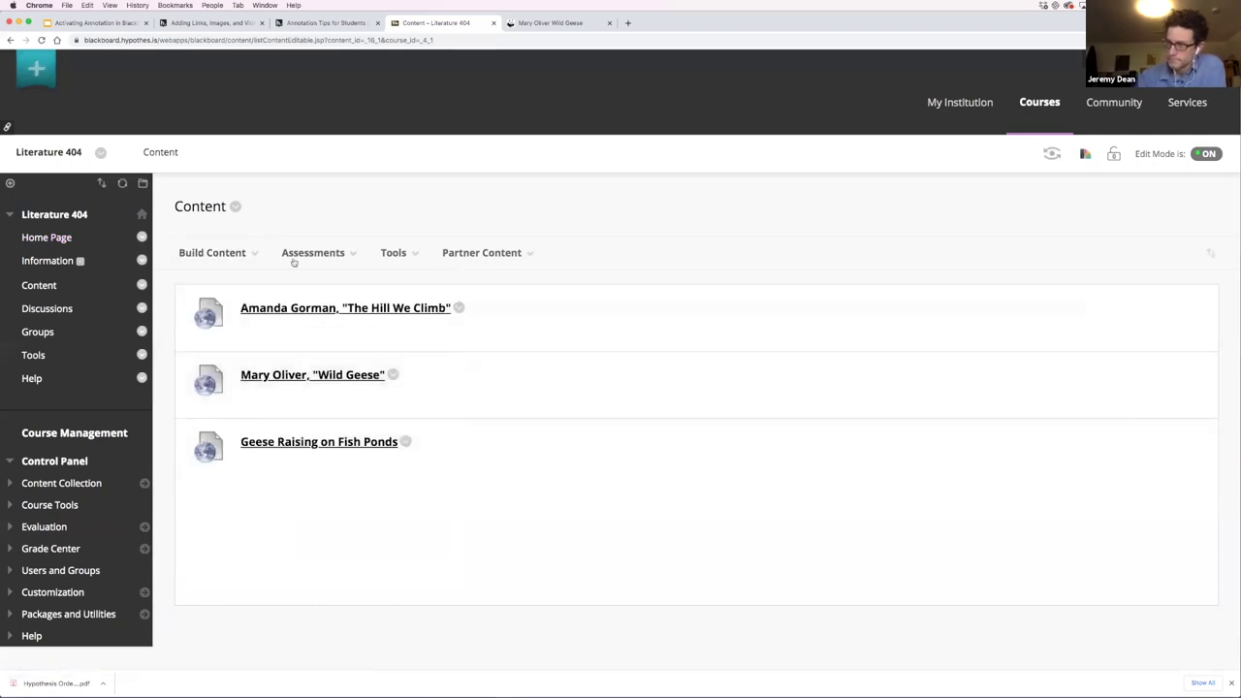
# Step: Create a Hypothesis item named Maya Angelou, "Graduation" and review the remaining form options
pyautogui.click(252, 252)
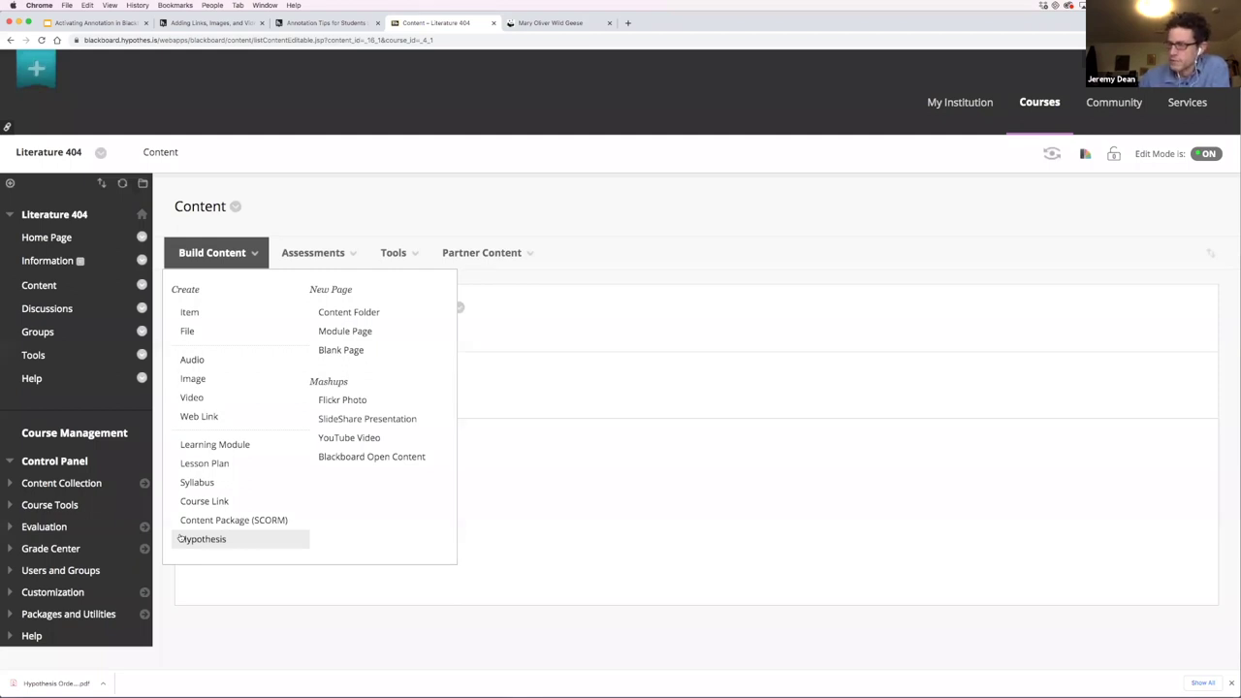
pyautogui.click(180, 539)
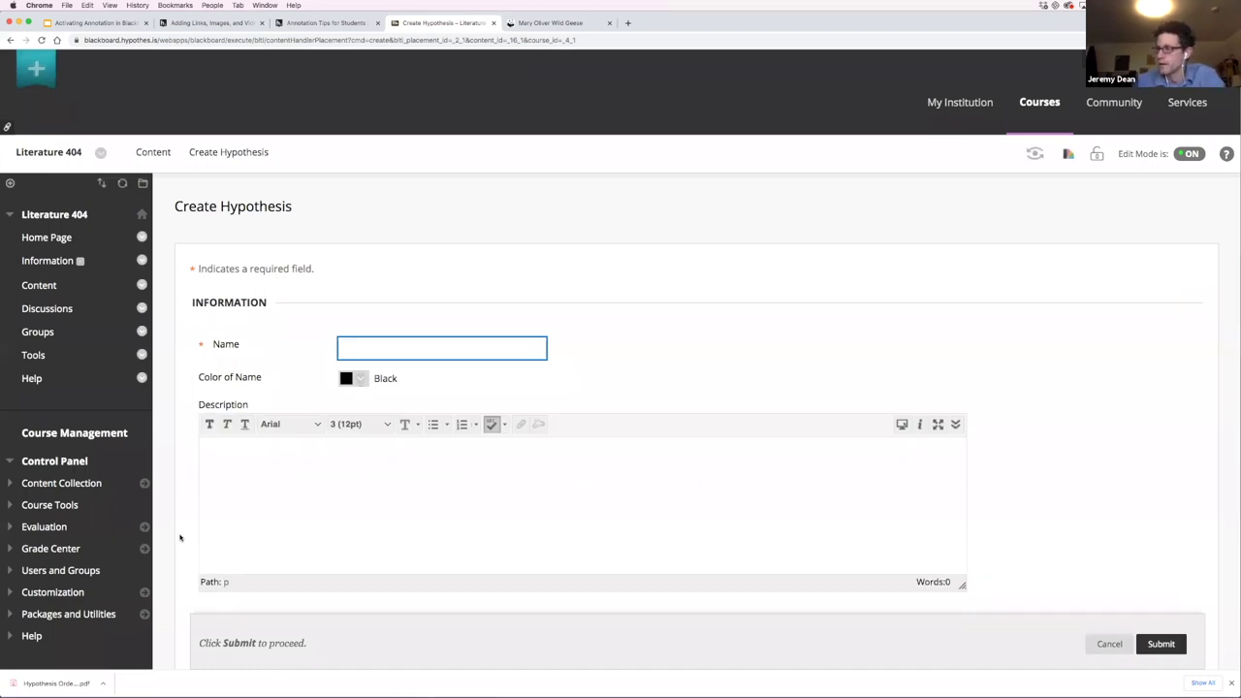
pyautogui.write('May')
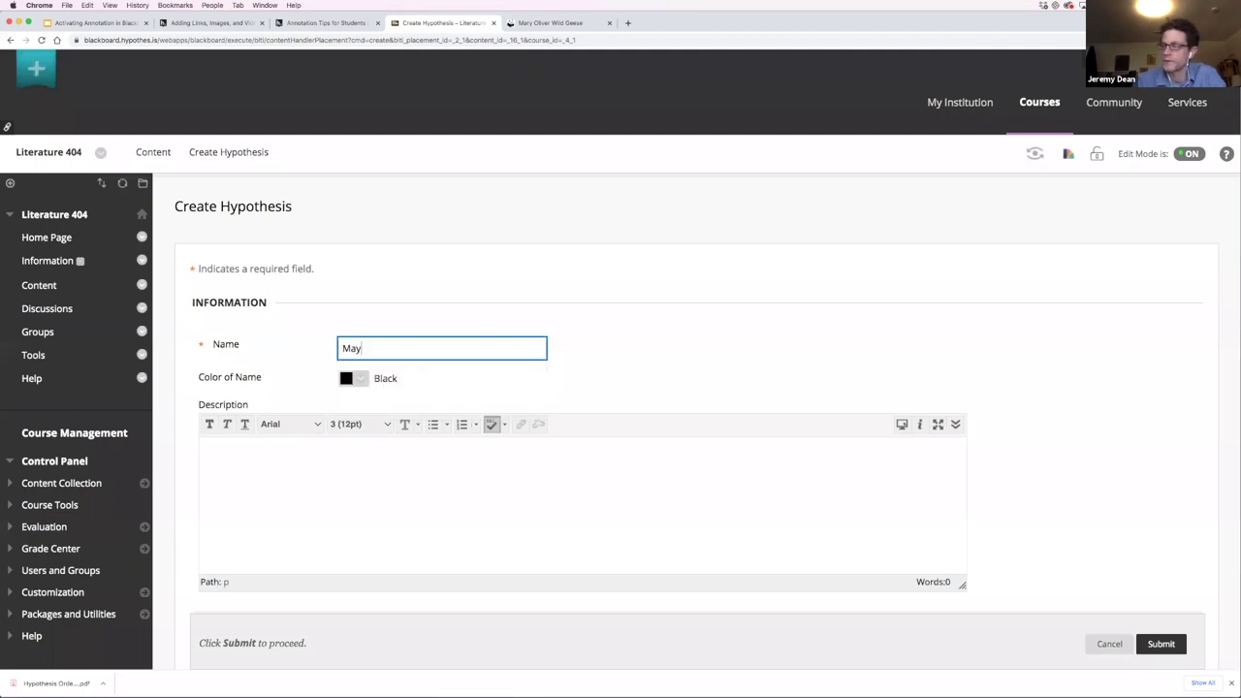
pyautogui.write('a Angelou')
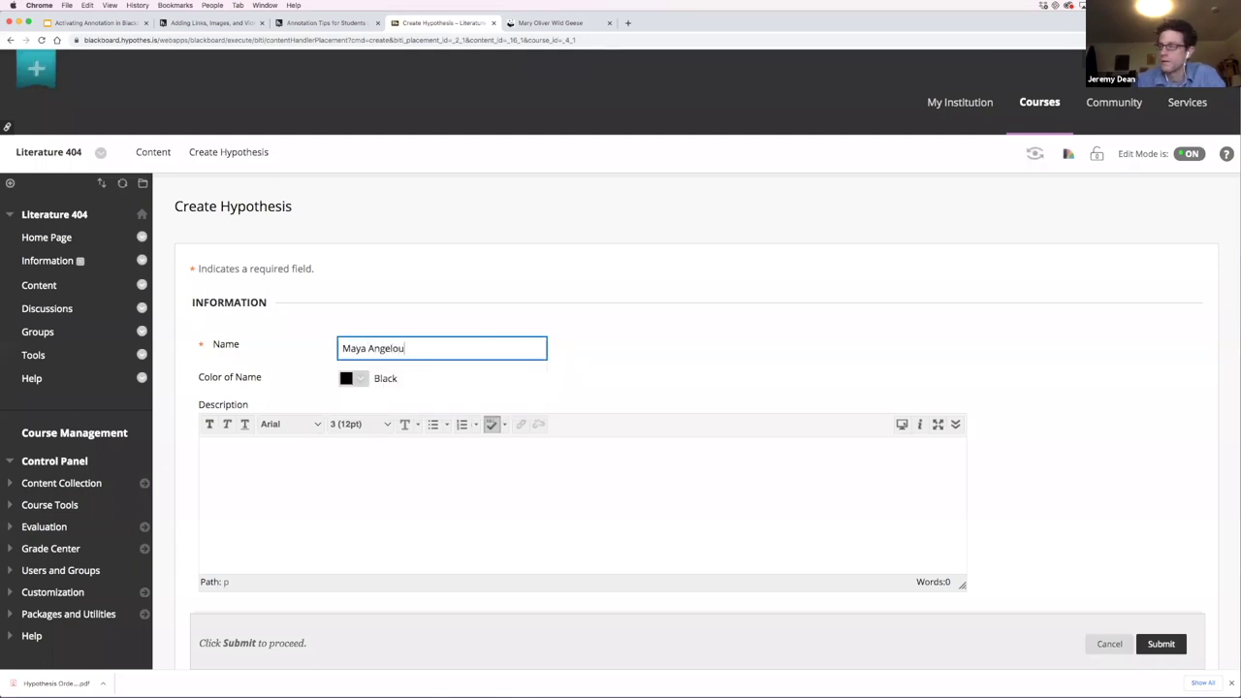
pyautogui.write(', "Graduati')
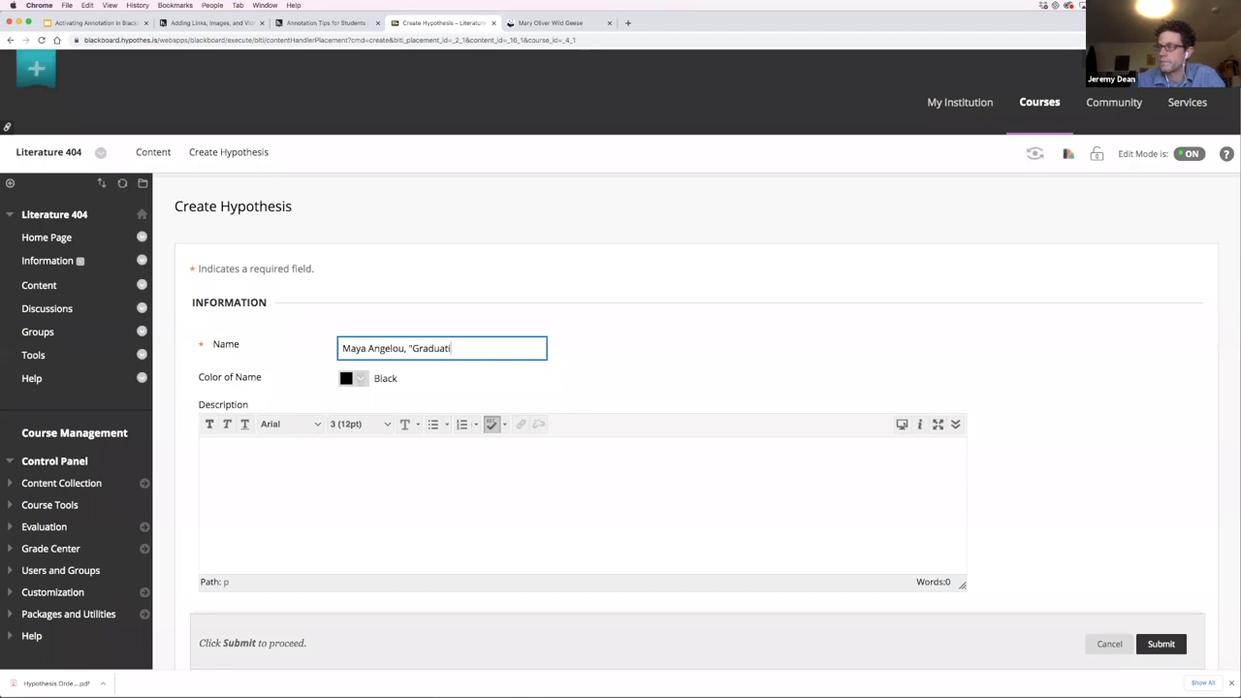
pyautogui.write('on"')
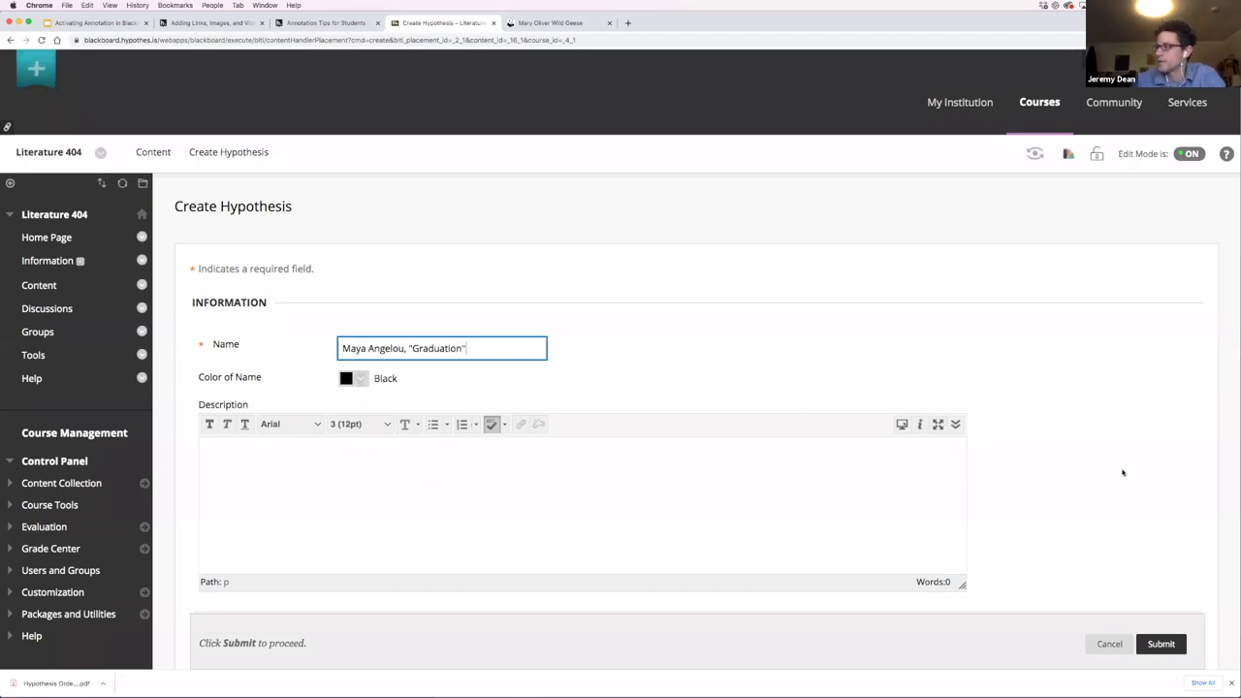
pyautogui.scroll(-2, 1134, 479)
pyautogui.scroll(-1, 1135, 478)
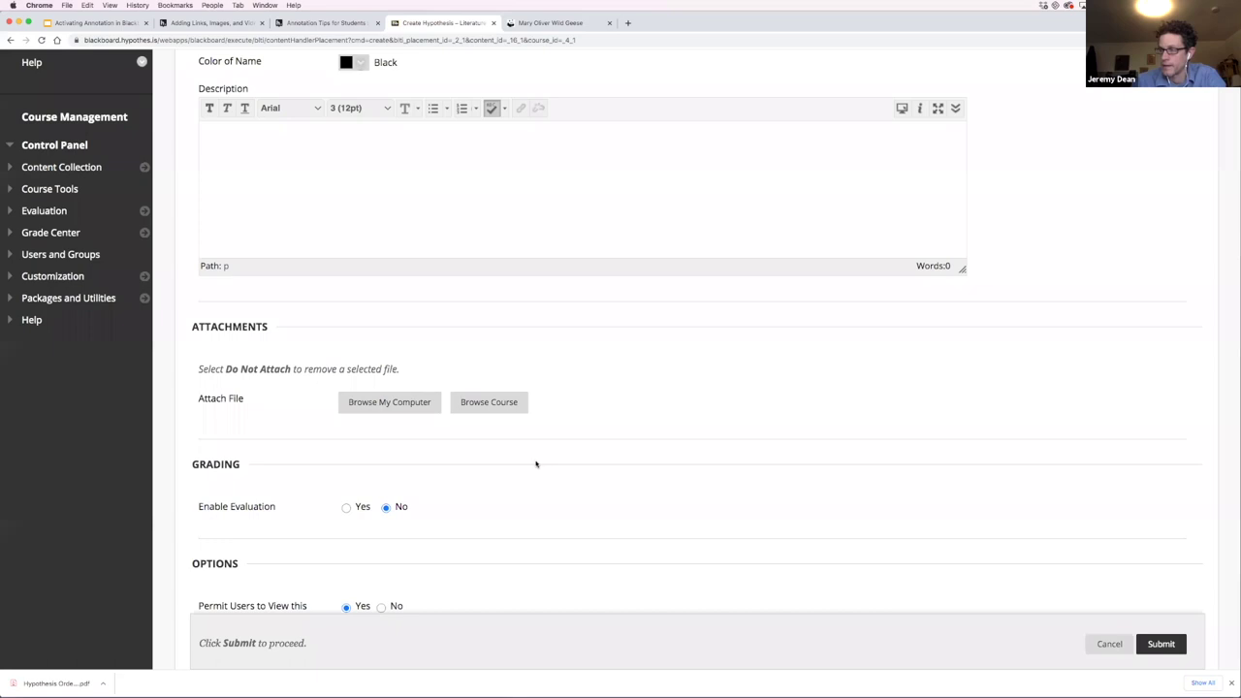
pyautogui.scroll(-5, 539, 459)
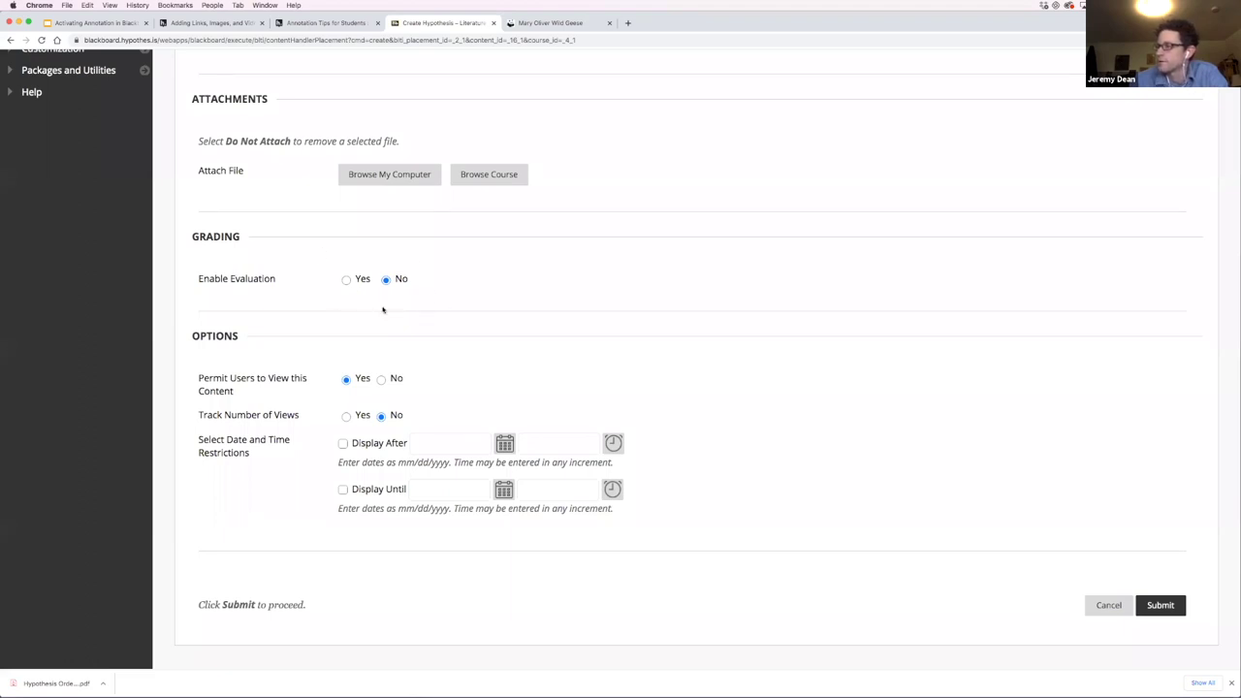
# Step: Submit the Maya Angelou "Graduation" item, open it, and choose to enter a web page or PDF URL
pyautogui.click(1160, 607)
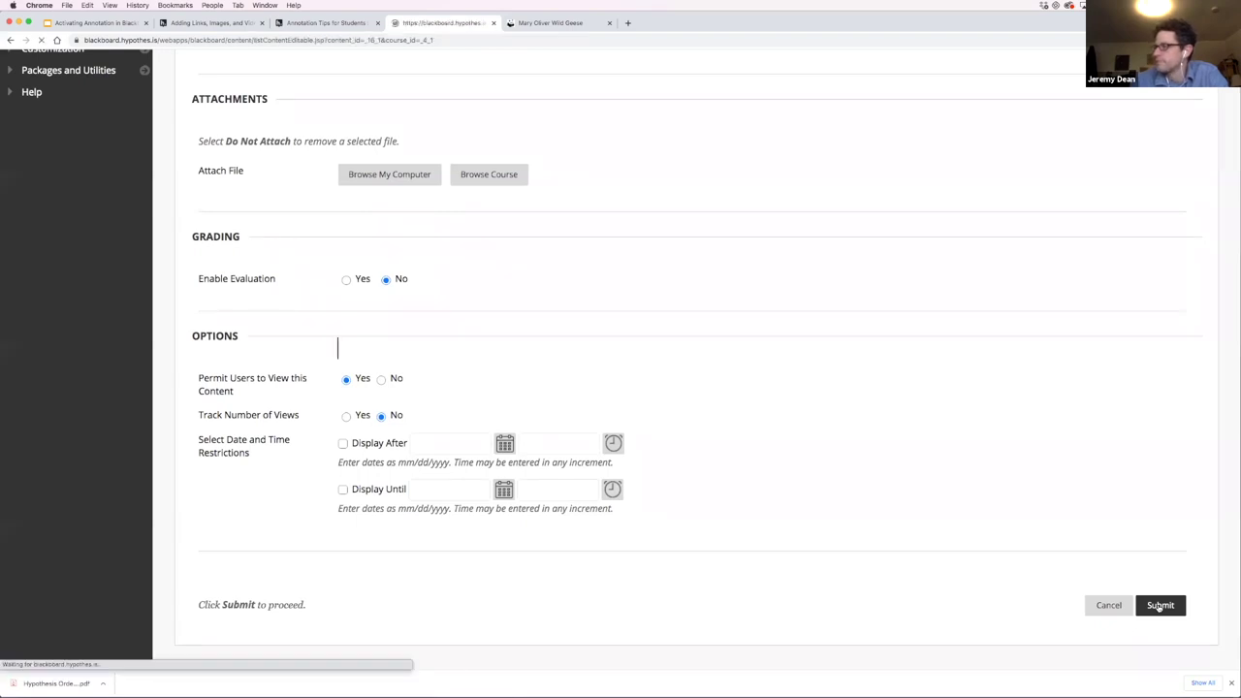
pyautogui.click(357, 539)
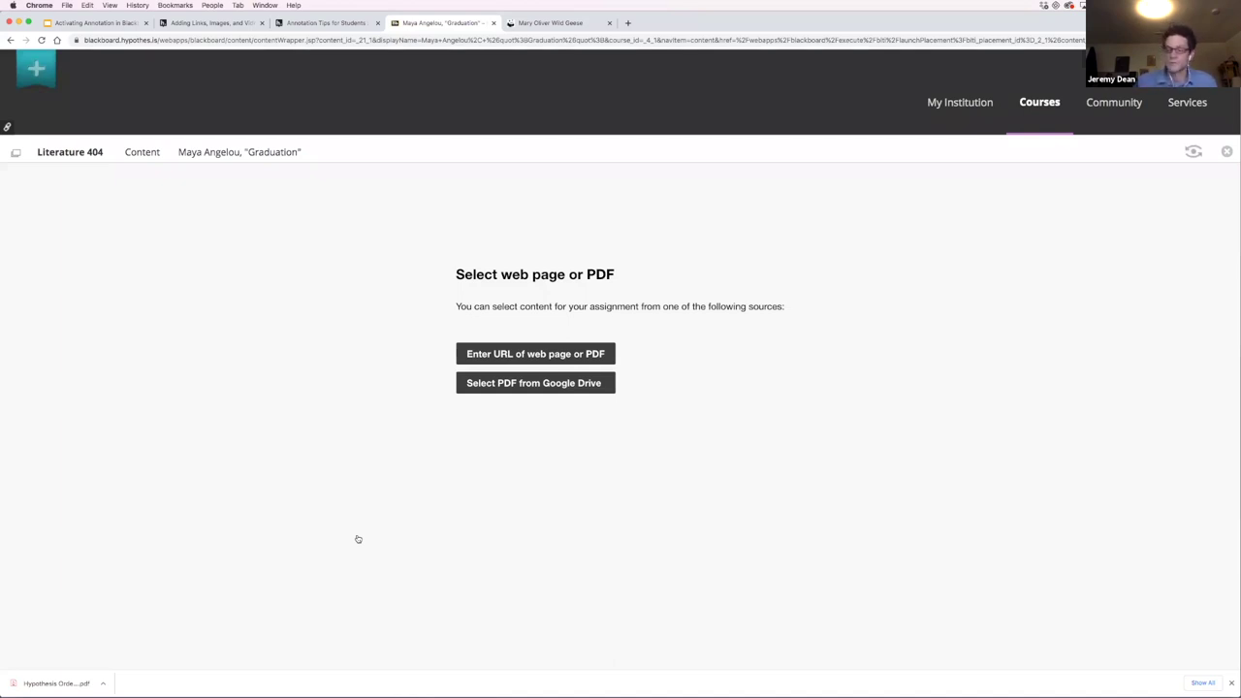
pyautogui.click(518, 357)
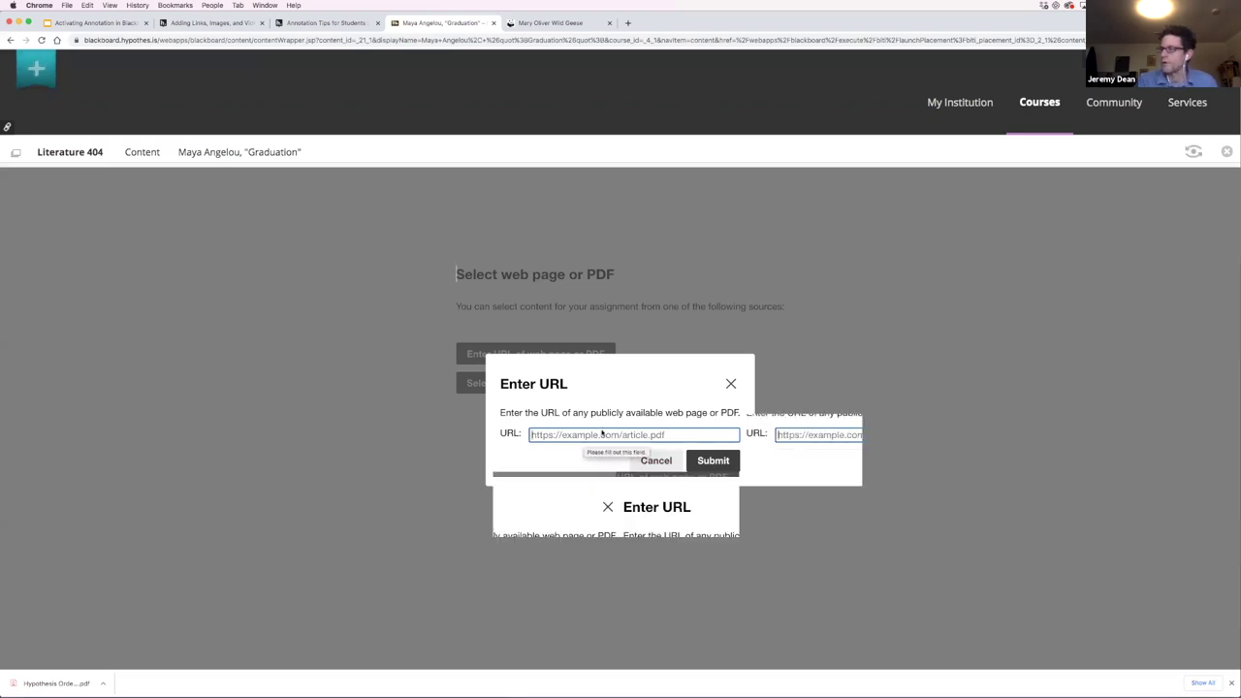
# Step: Dismiss the Enter URL dialog and retry Select PDF from Google Drive until the Google account chooser appears
pyautogui.click(731, 385)
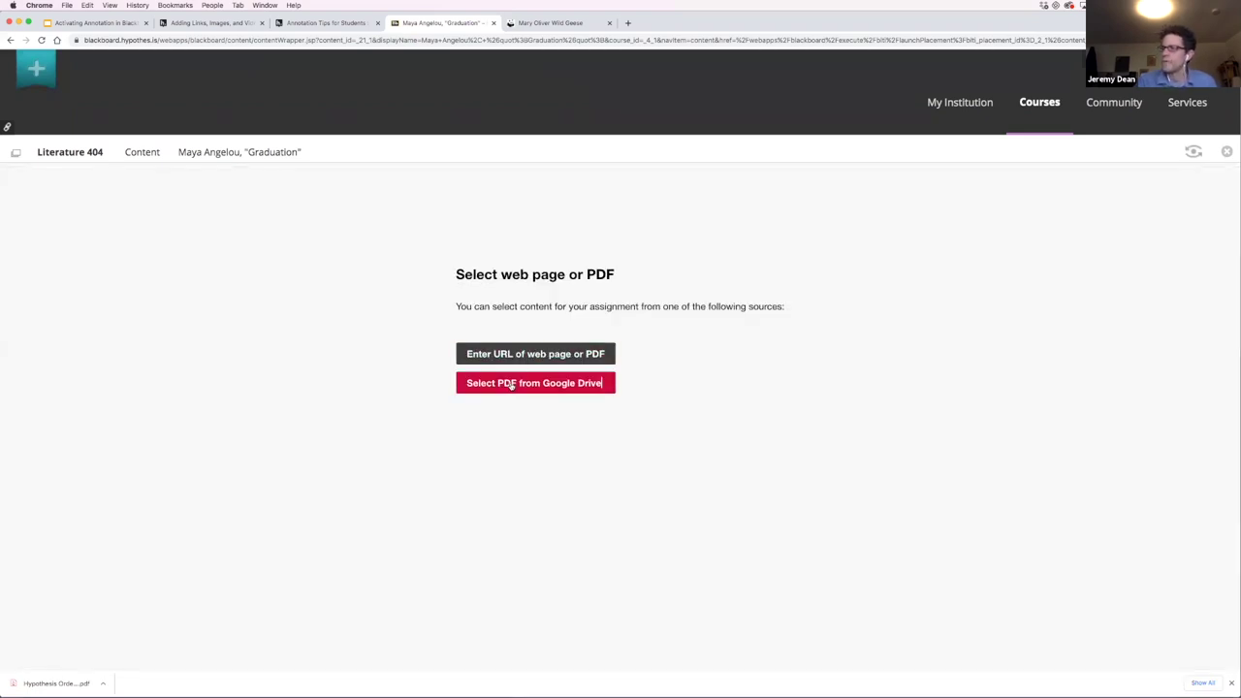
pyautogui.click(511, 385)
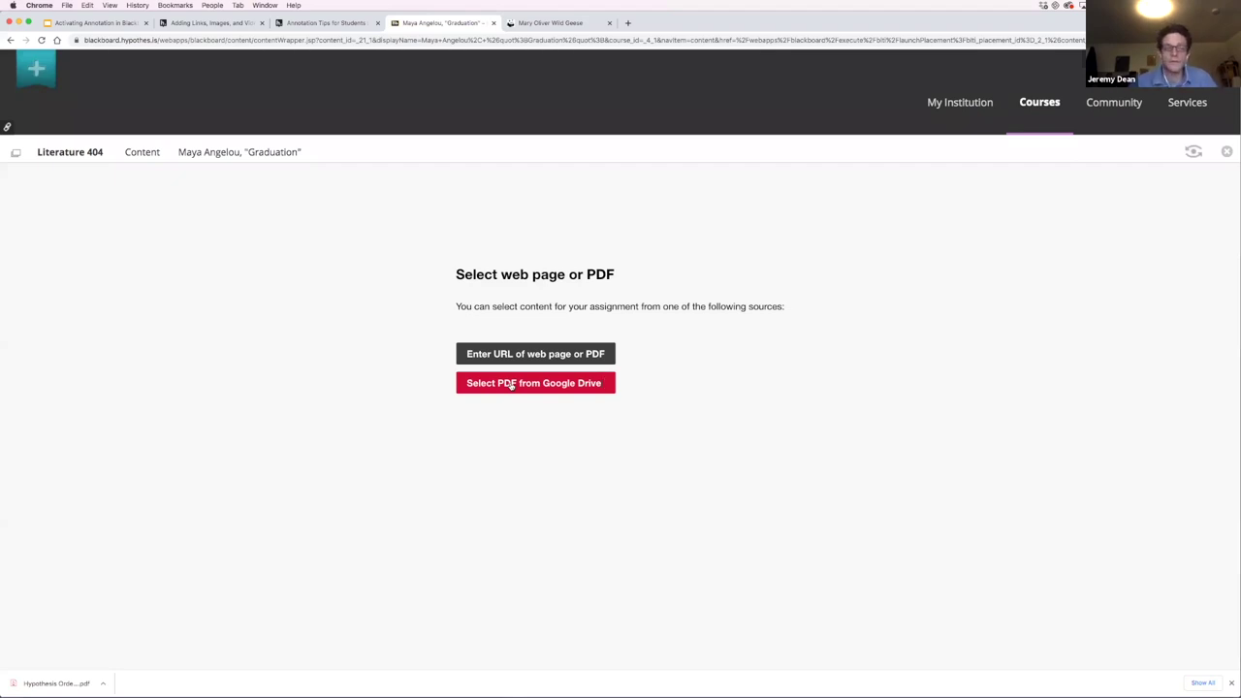
pyautogui.click(511, 385)
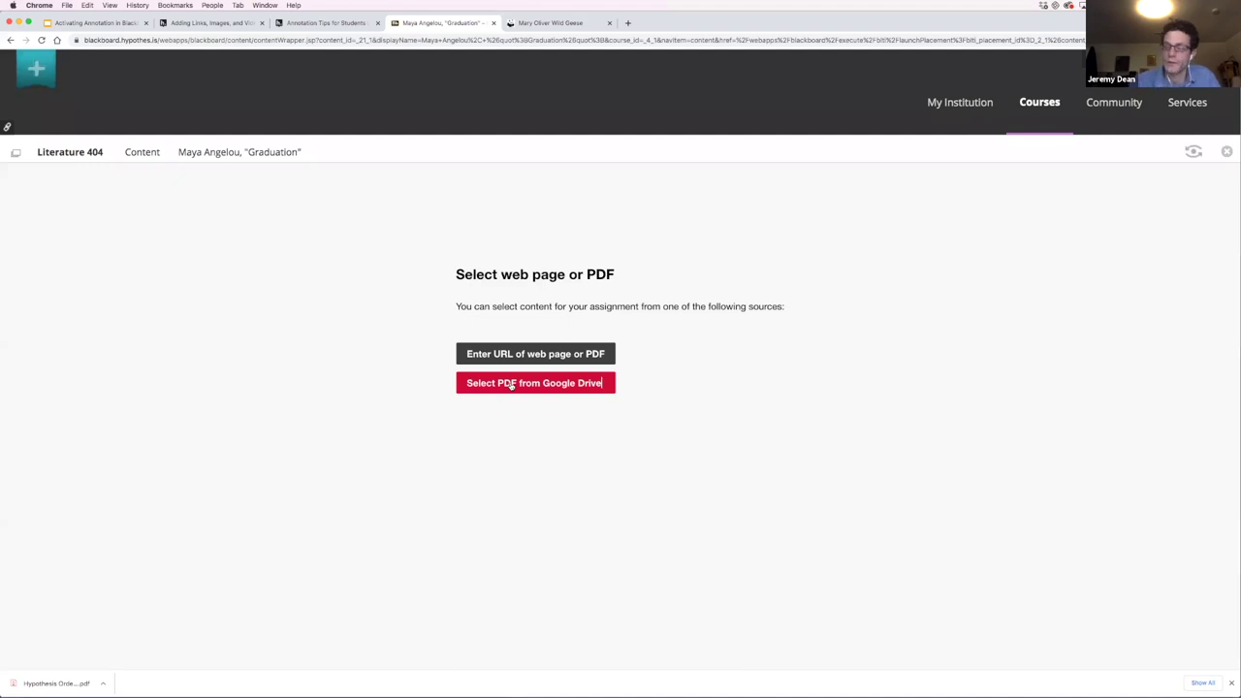
pyautogui.click(511, 385)
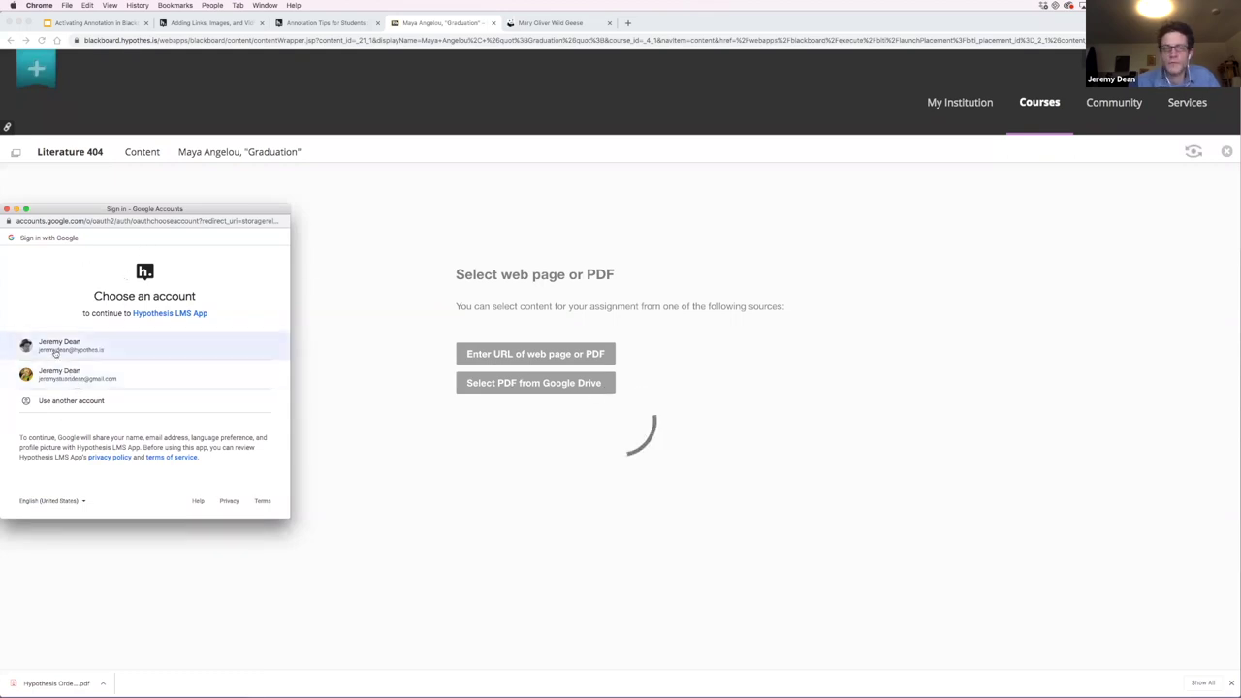
# Step: Try one Google account, reload the item, then pick the other account to reach the Drive file picker
pyautogui.click(55, 353)
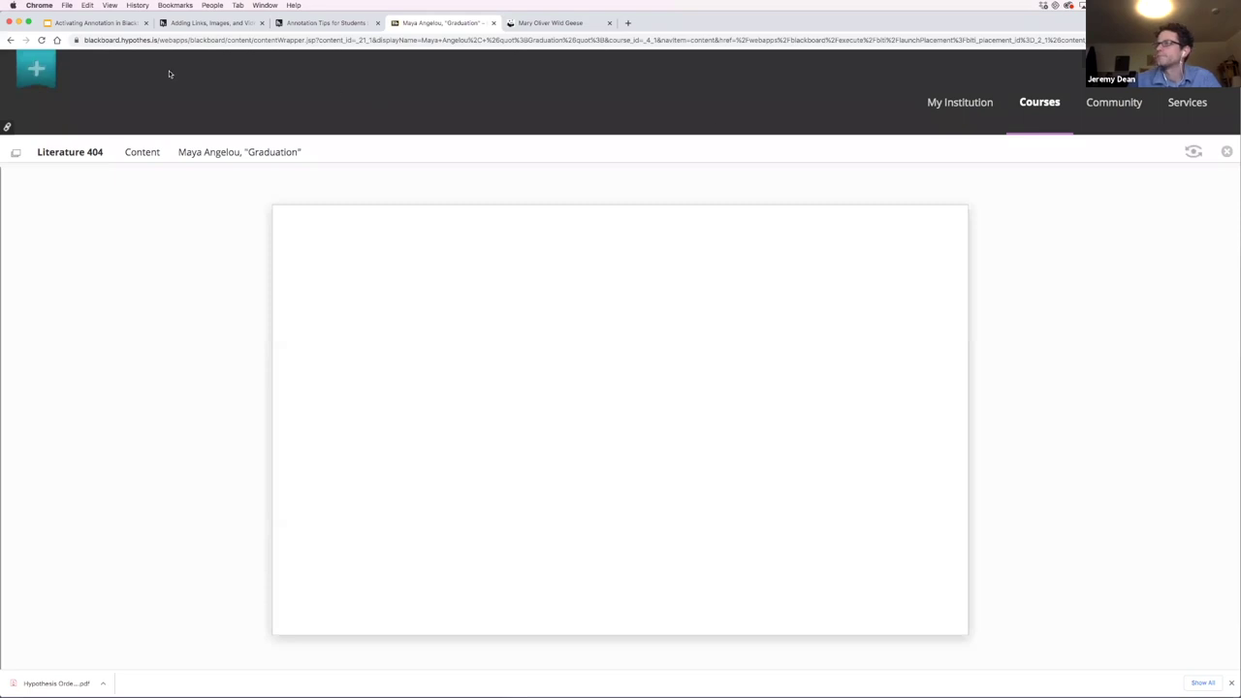
pyautogui.click(41, 42)
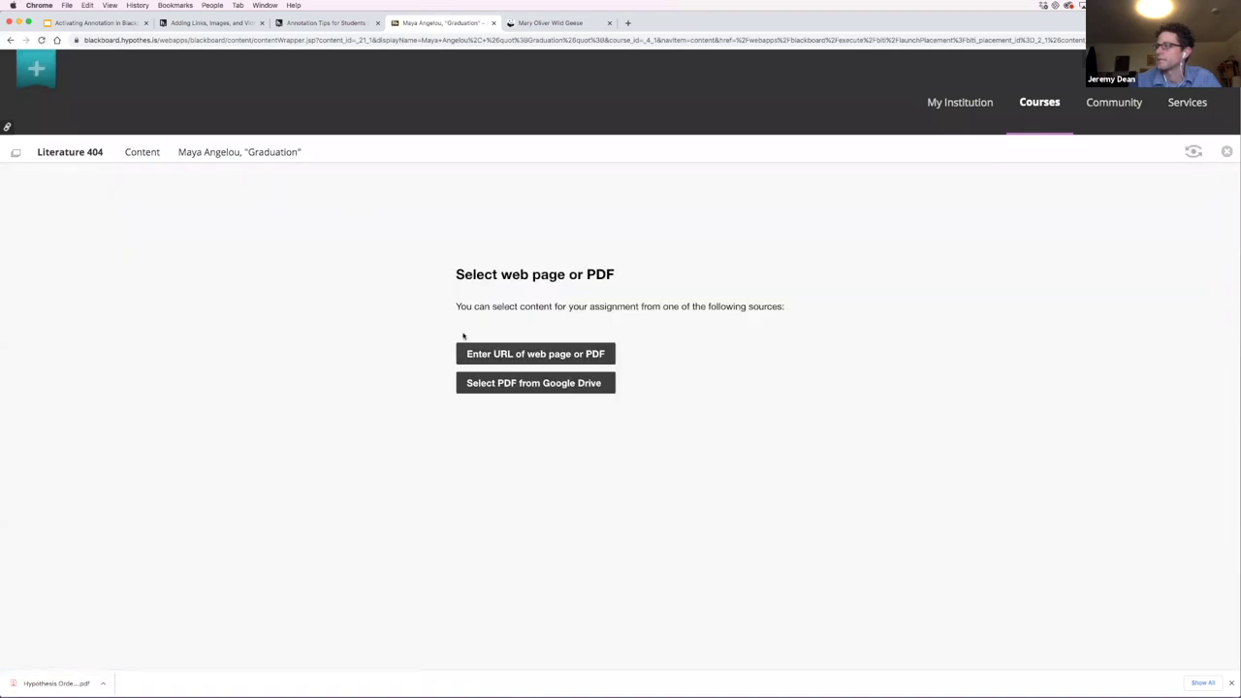
pyautogui.click(476, 385)
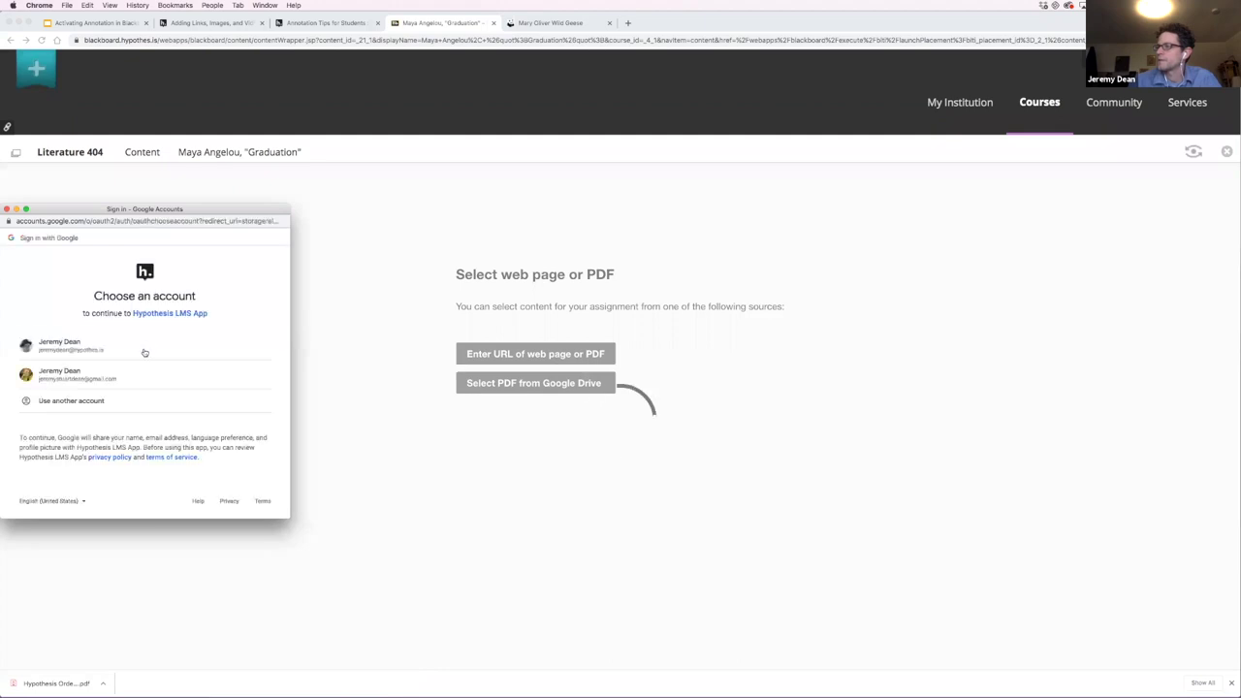
pyautogui.click(82, 377)
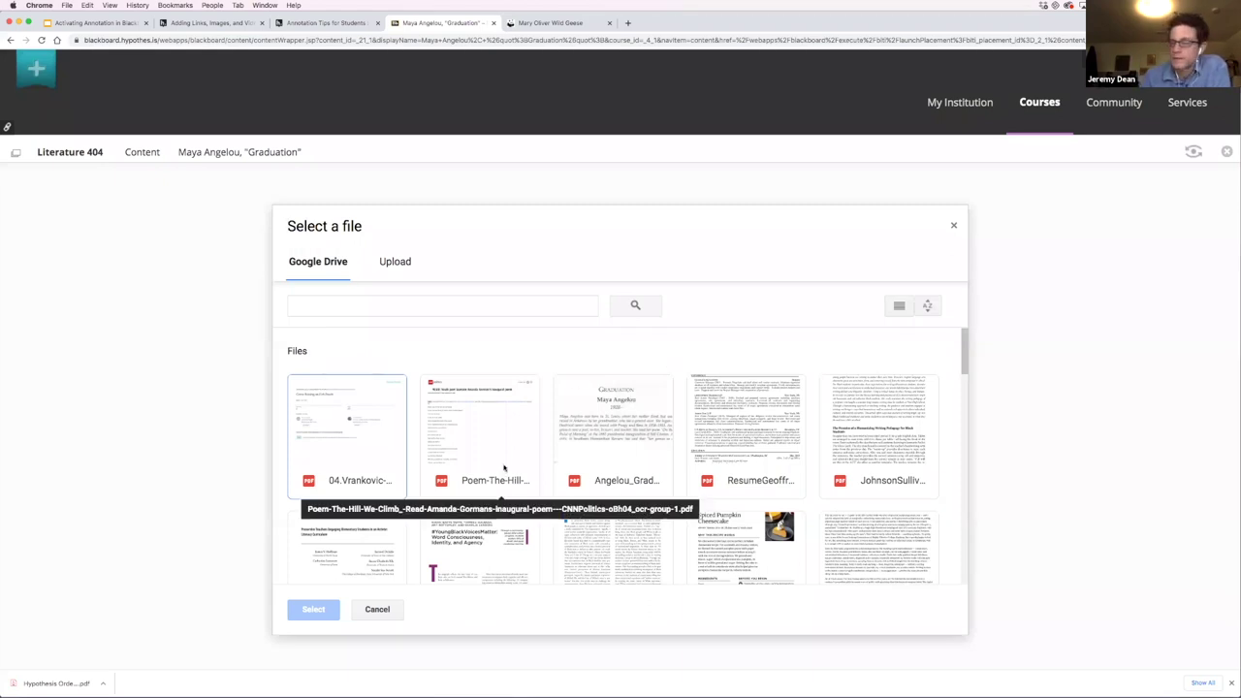
# Step: Try uploading from the device, cancel it, then load the Angelou Graduation PDF from Google Drive
pyautogui.click(405, 259)
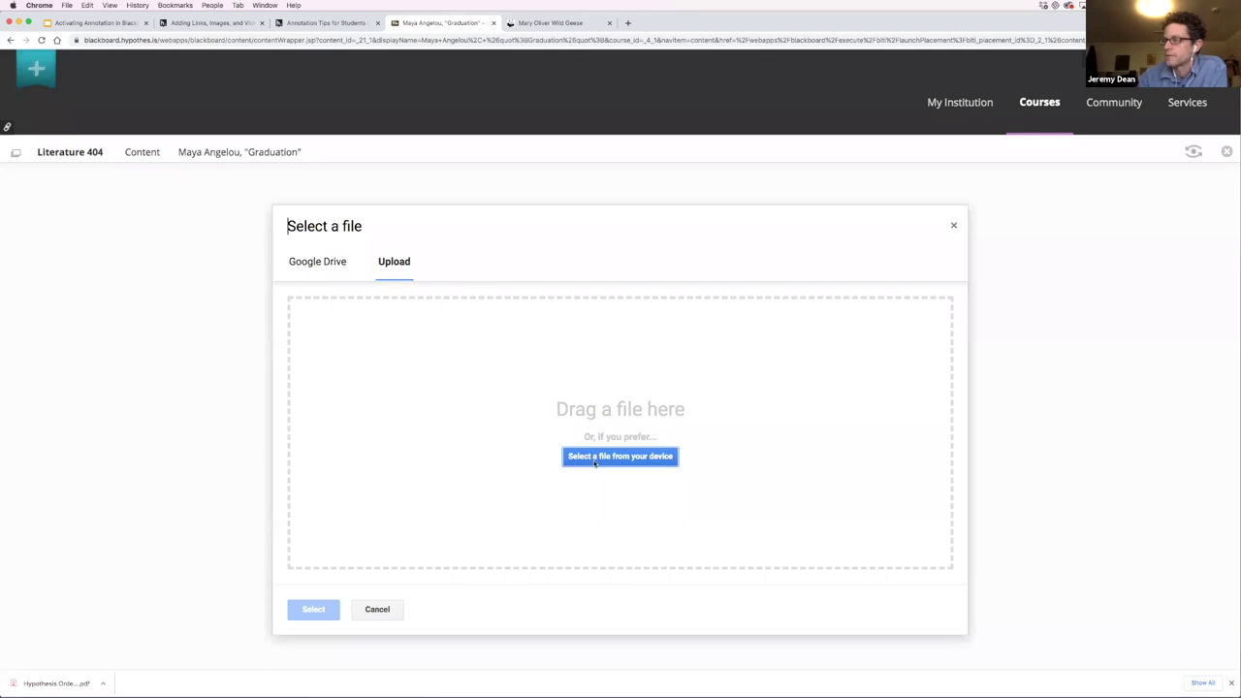
pyautogui.click(596, 458)
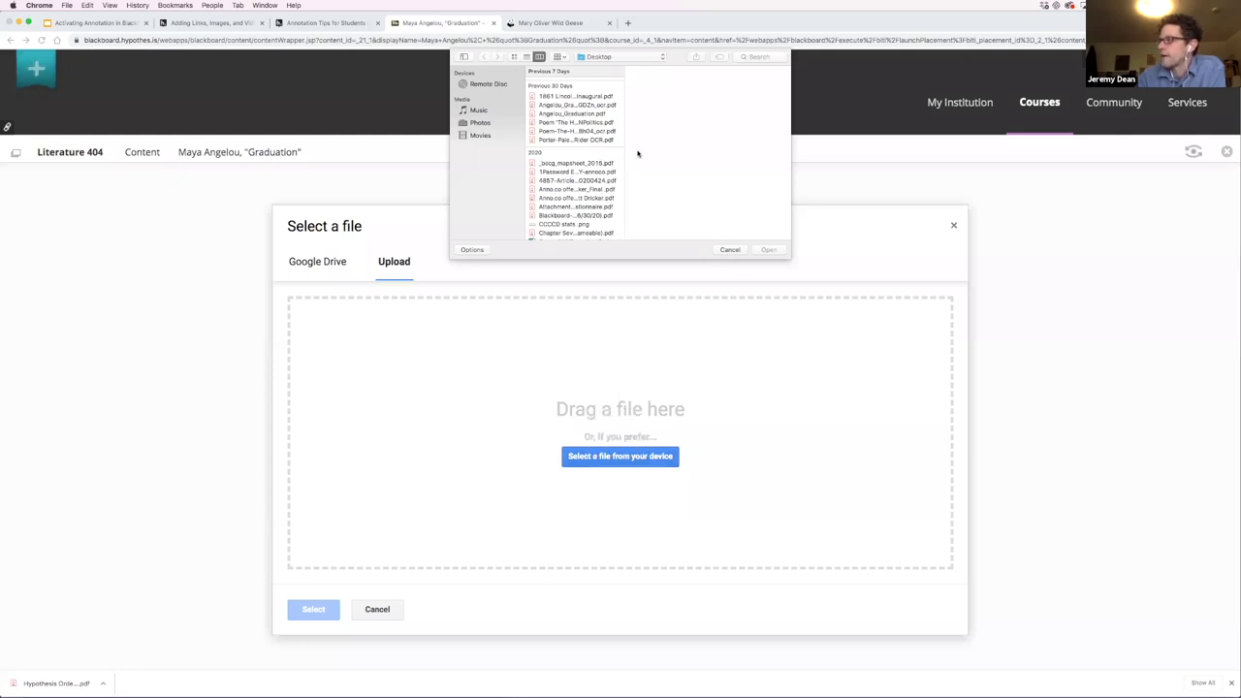
pyautogui.click(729, 249)
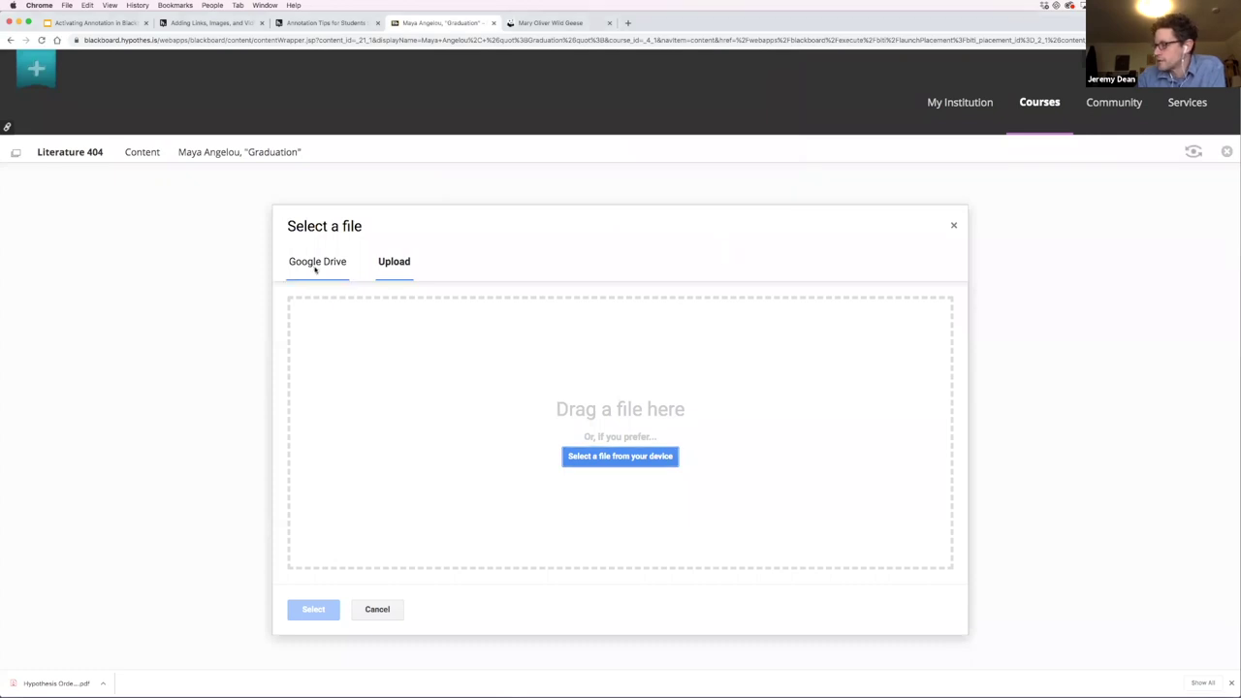
pyautogui.click(314, 266)
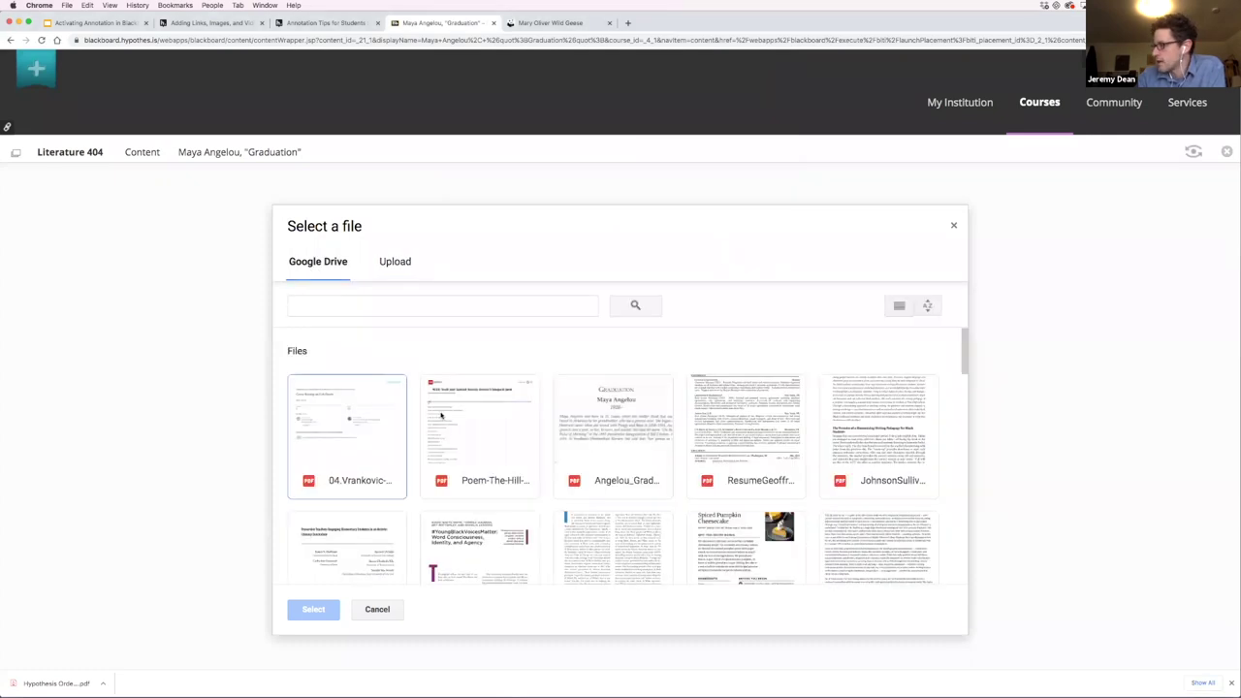
pyautogui.click(628, 427)
pyautogui.doubleClick(627, 427)
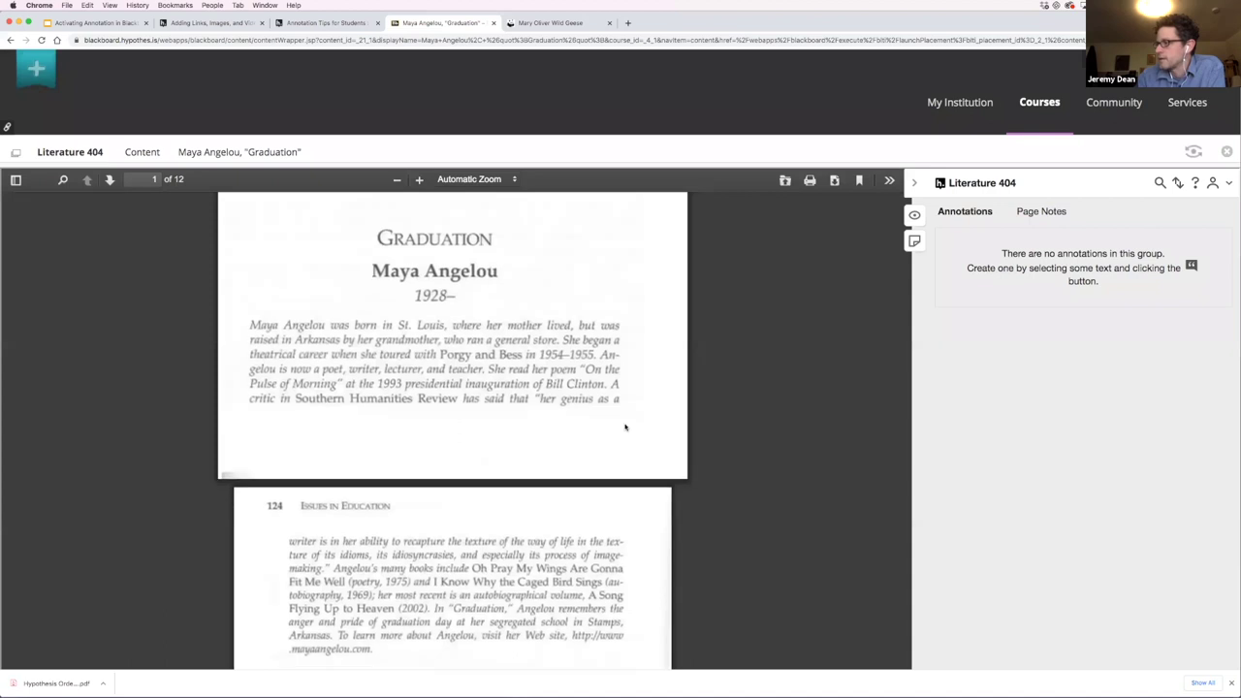
# Step: Select a passage in the Graduation PDF to show annotation options, then return to Content
pyautogui.scroll(-2, 625, 425)
pyautogui.scroll(-7, 624, 424)
pyautogui.moveTo(499, 413); pyautogui.dragTo(465, 355)
pyautogui.click(489, 369)
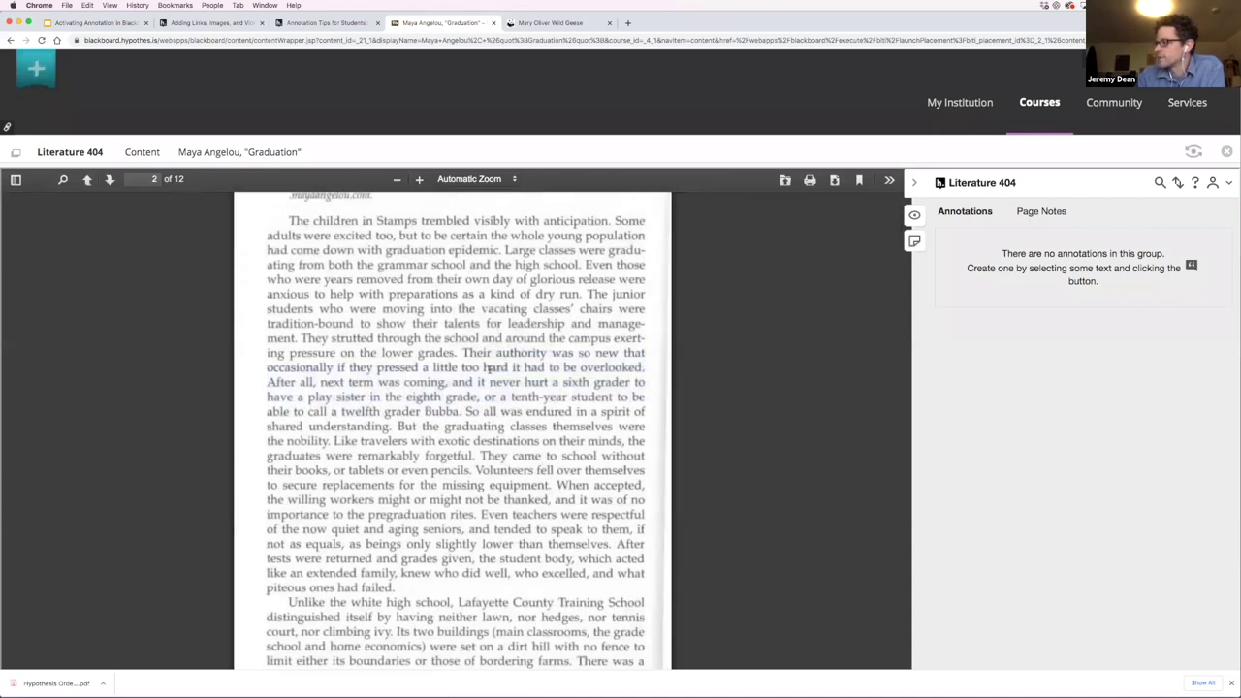
pyautogui.click(141, 153)
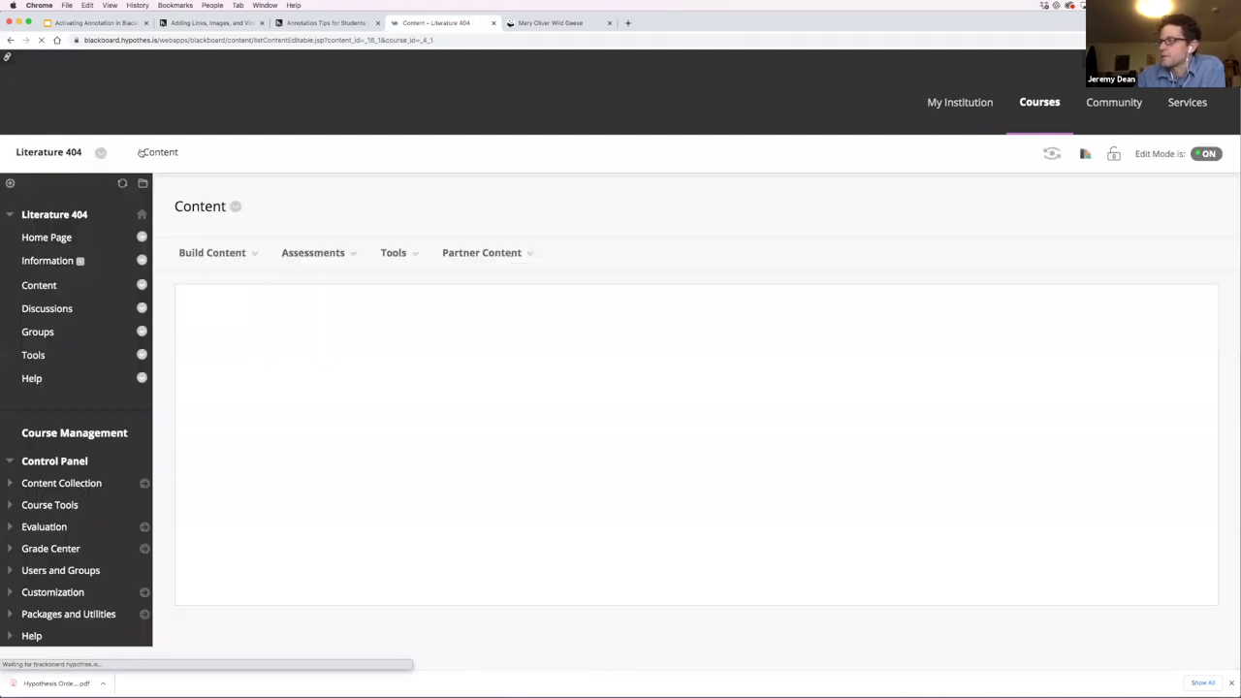
# Step: Create a new Hypothesis content item named 'Lincoln 1861 Inaugural'
pyautogui.click(235, 207)
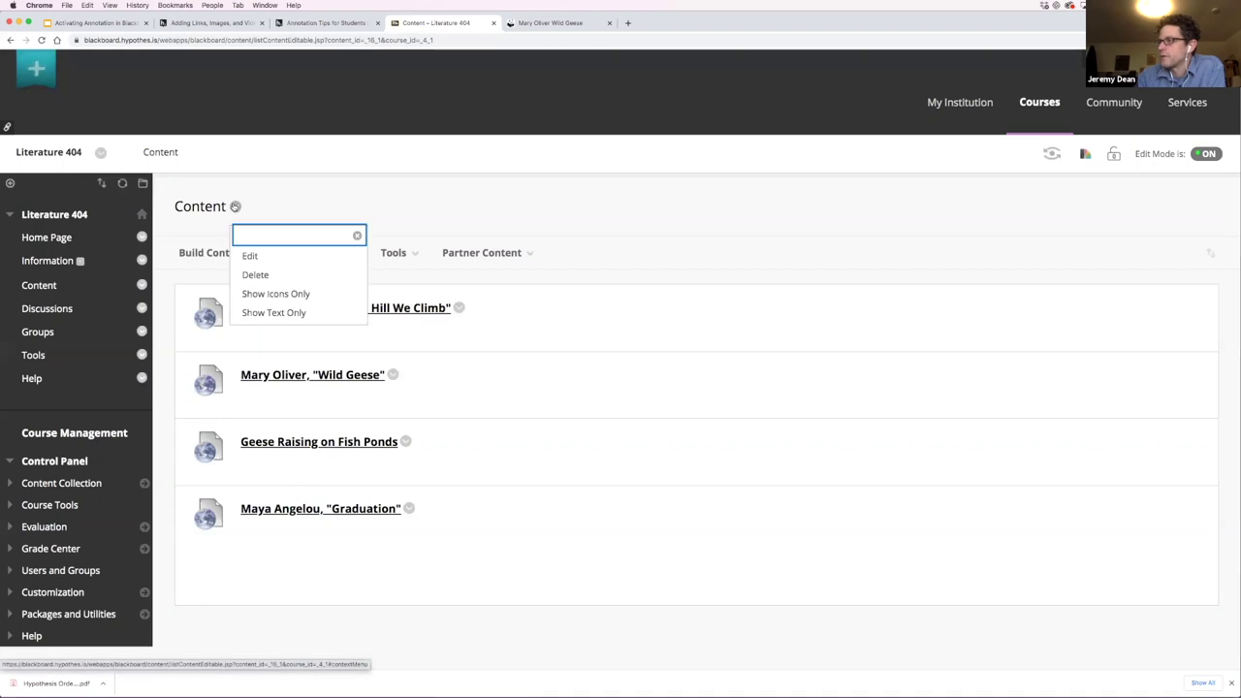
pyautogui.click(202, 253)
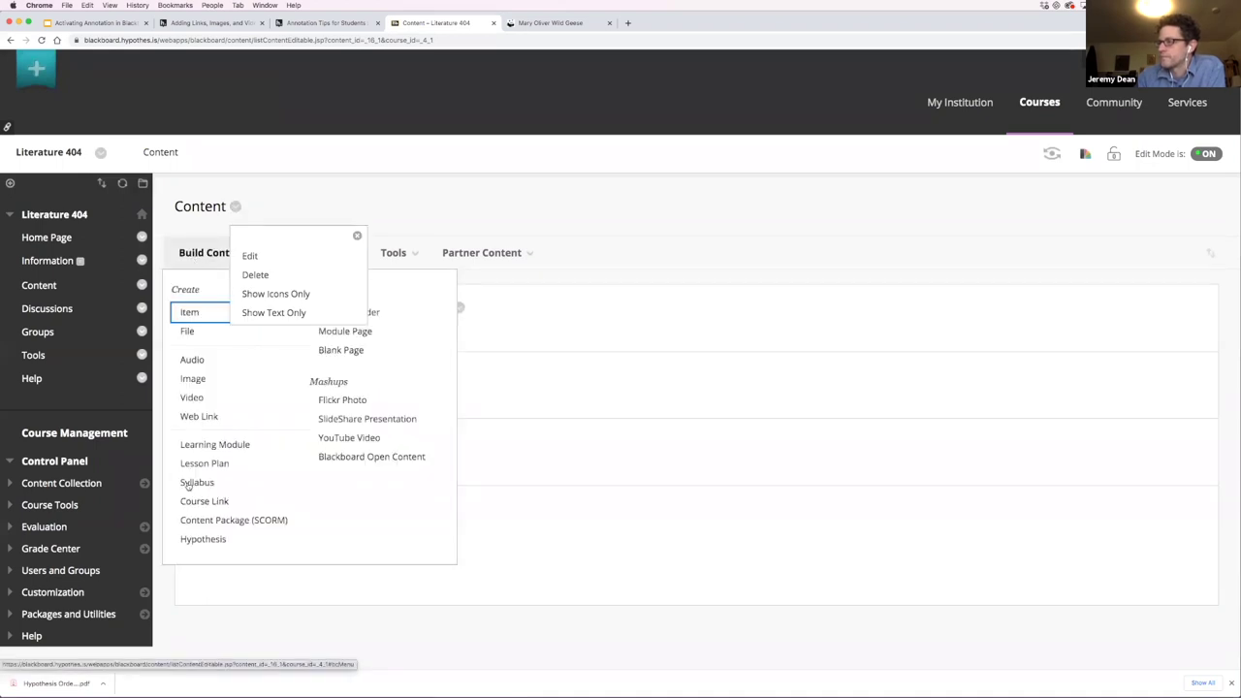
pyautogui.click(200, 540)
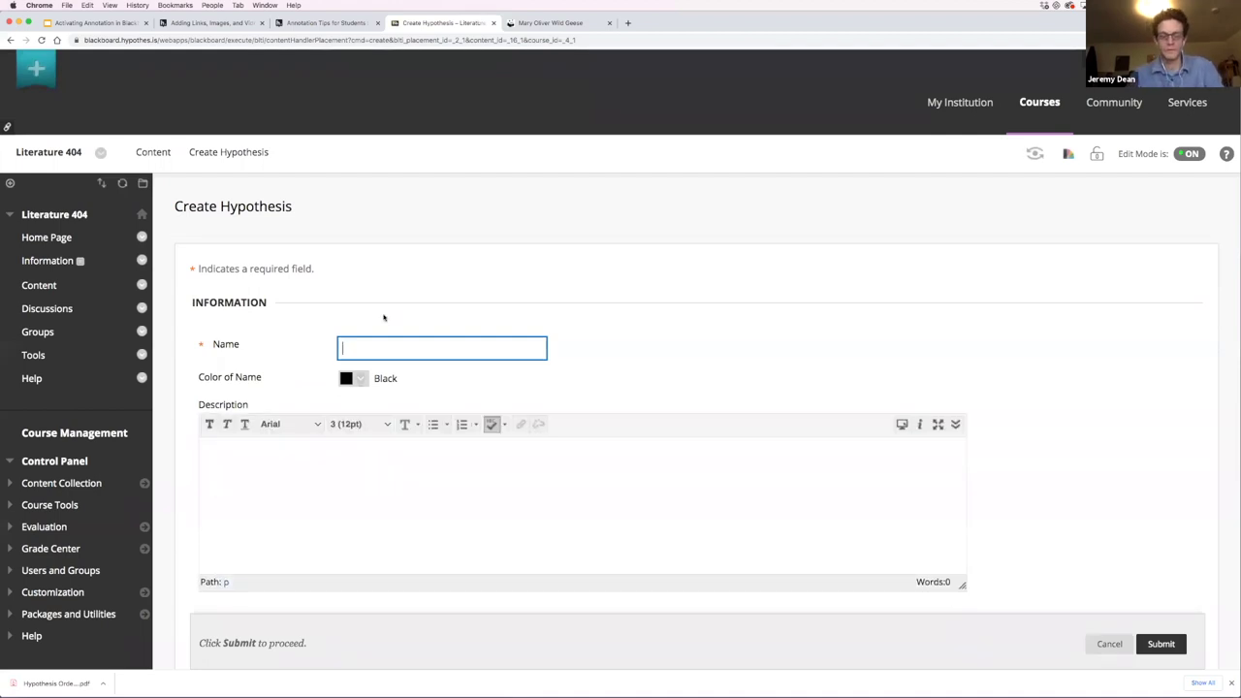
pyautogui.write('Lincoln F')
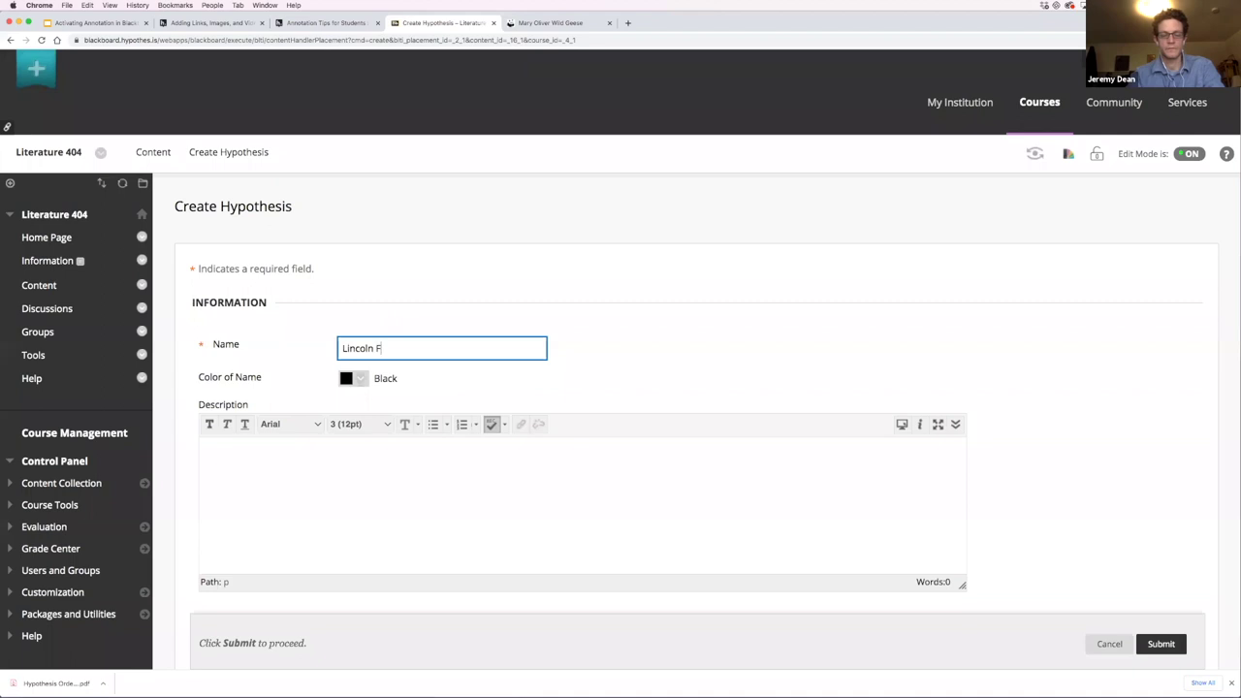
pyautogui.write('irst Inaugural')
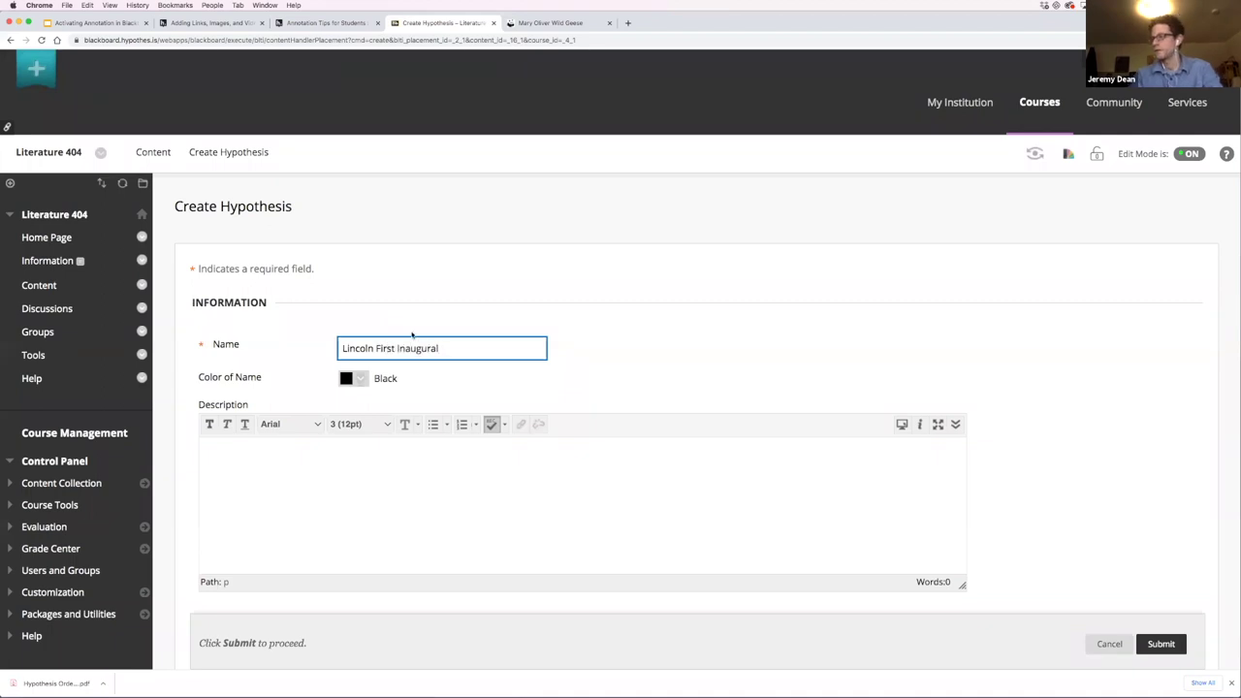
pyautogui.doubleClick(385, 348)
pyautogui.write('1861')
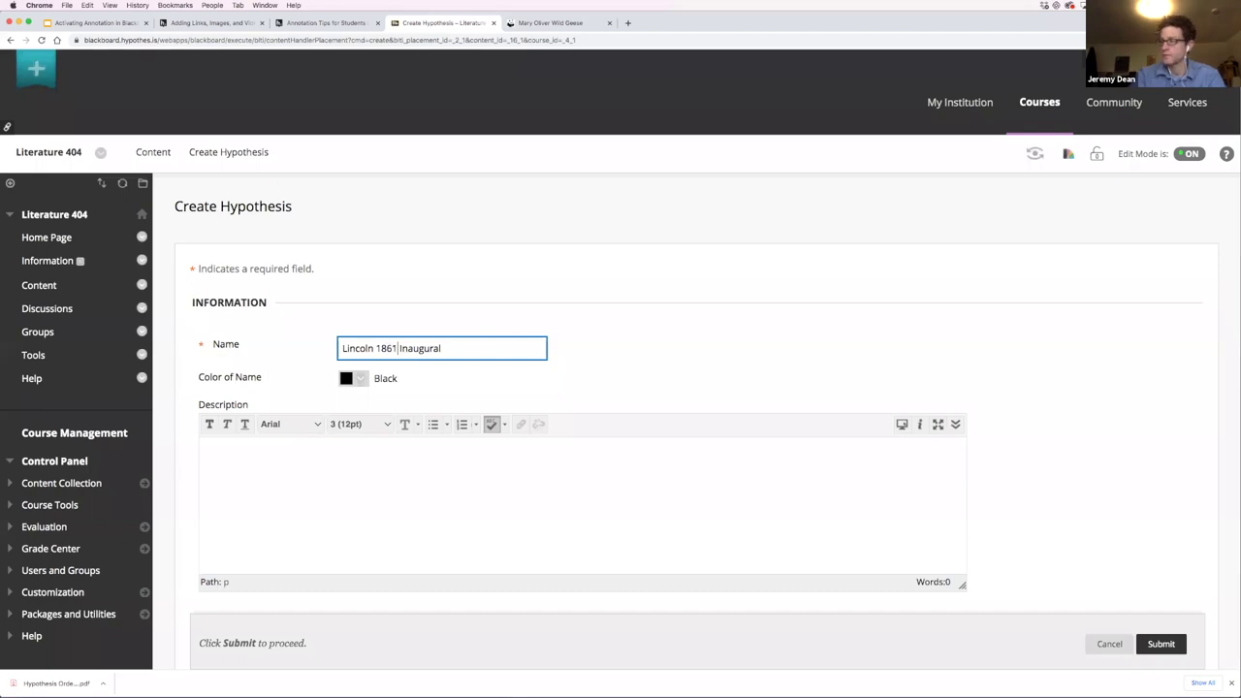
# Step: Enable evaluation with 10 points possible and submit the new item
pyautogui.scroll(-2, 576, 466)
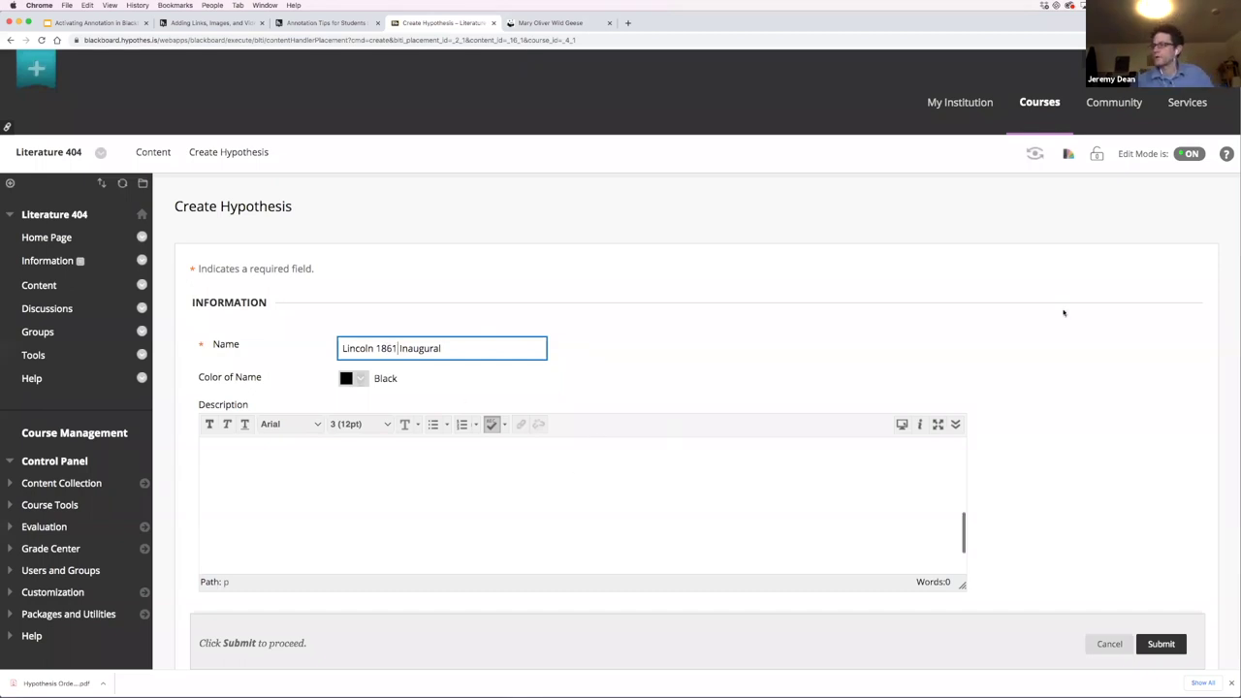
pyautogui.scroll(-1, 1064, 314)
pyautogui.scroll(-10, 1064, 314)
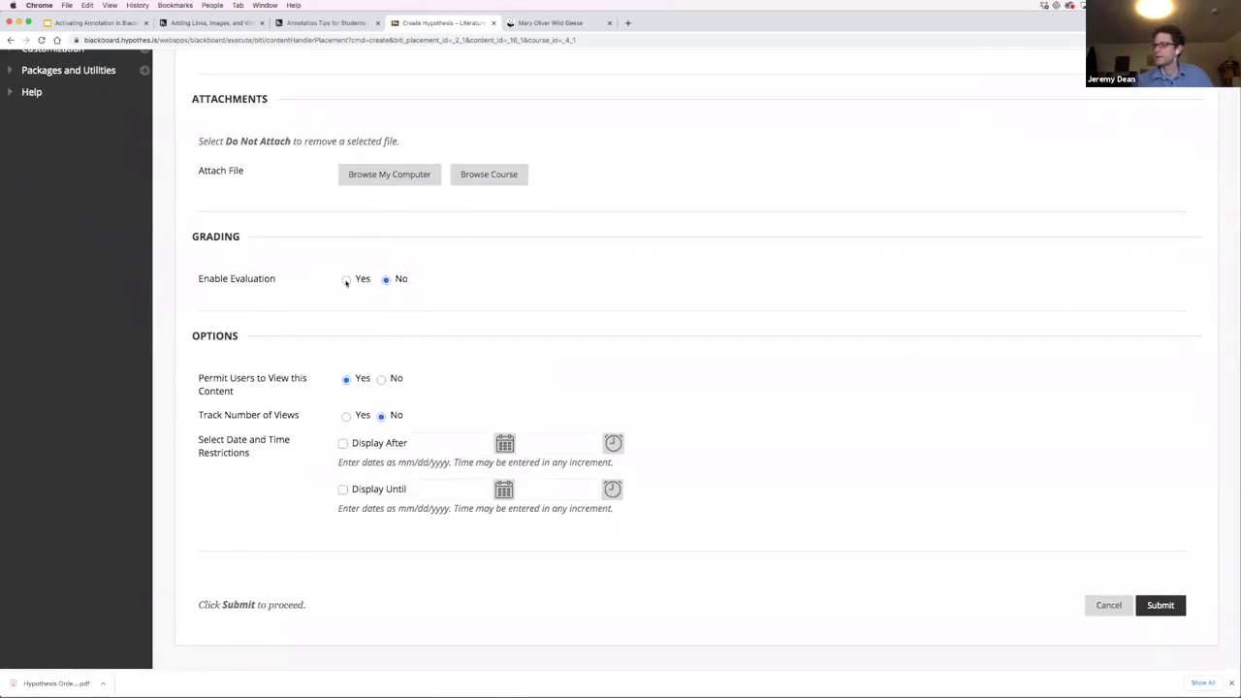
pyautogui.click(347, 280)
pyautogui.scroll(-3, 436, 424)
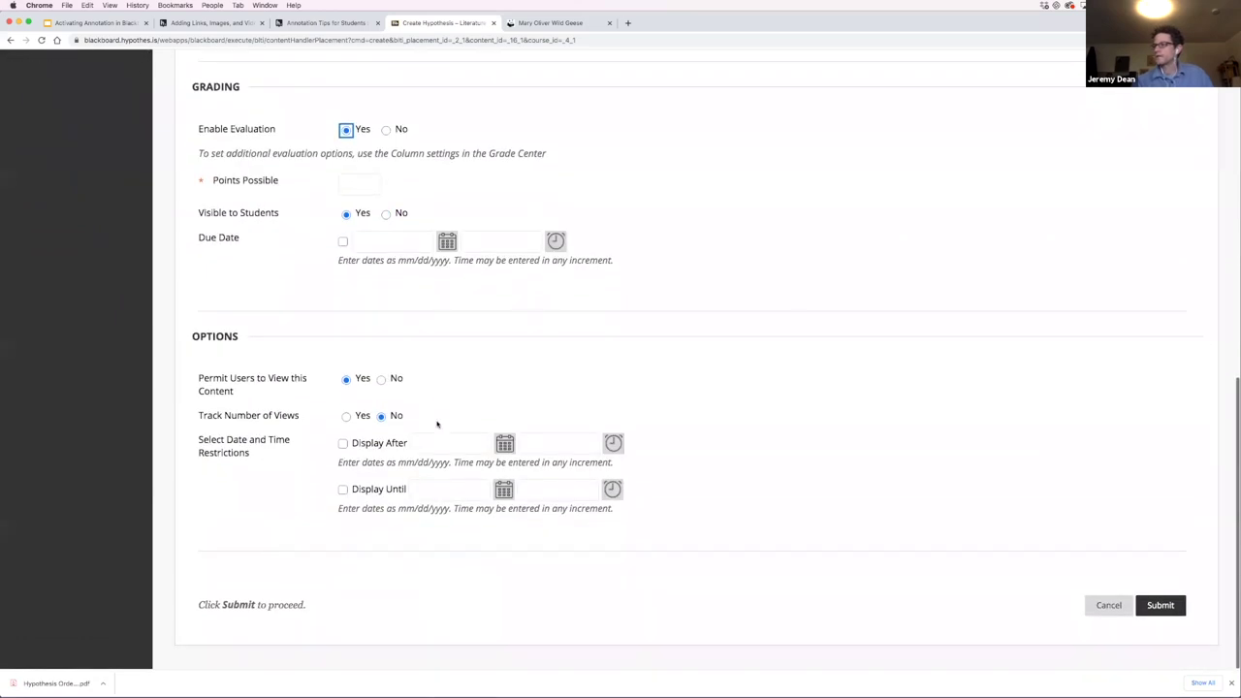
pyautogui.click(363, 184)
pyautogui.write('10')
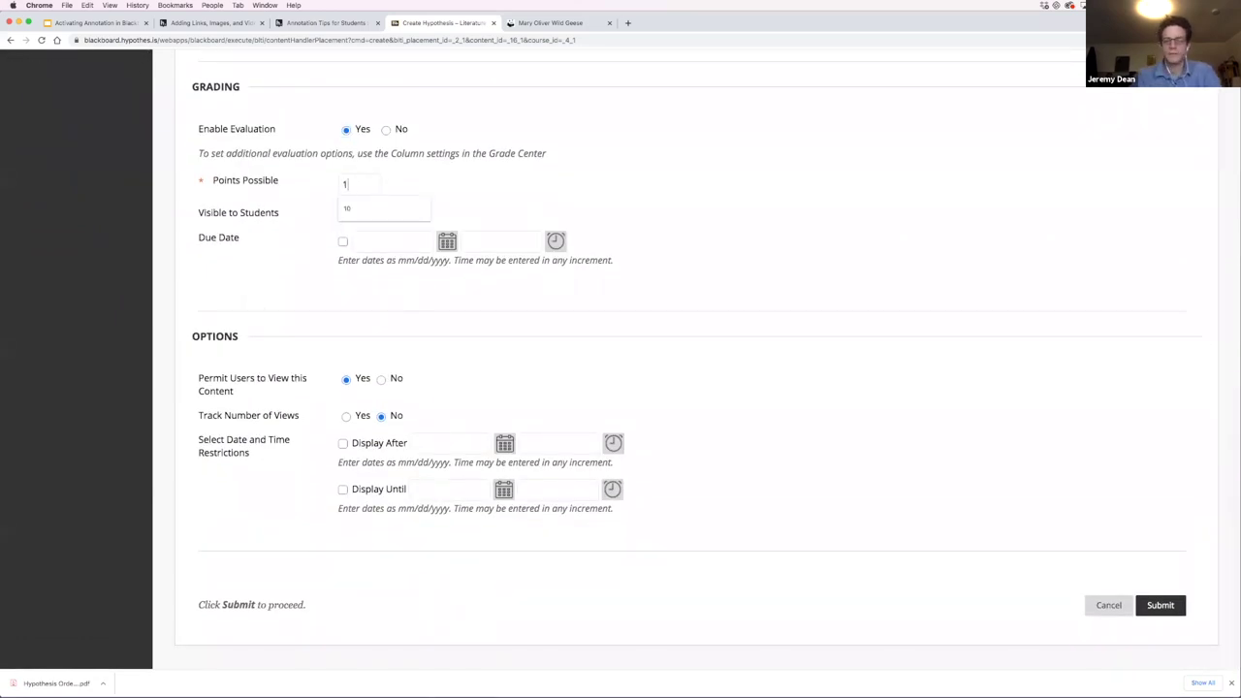
pyautogui.click(1161, 606)
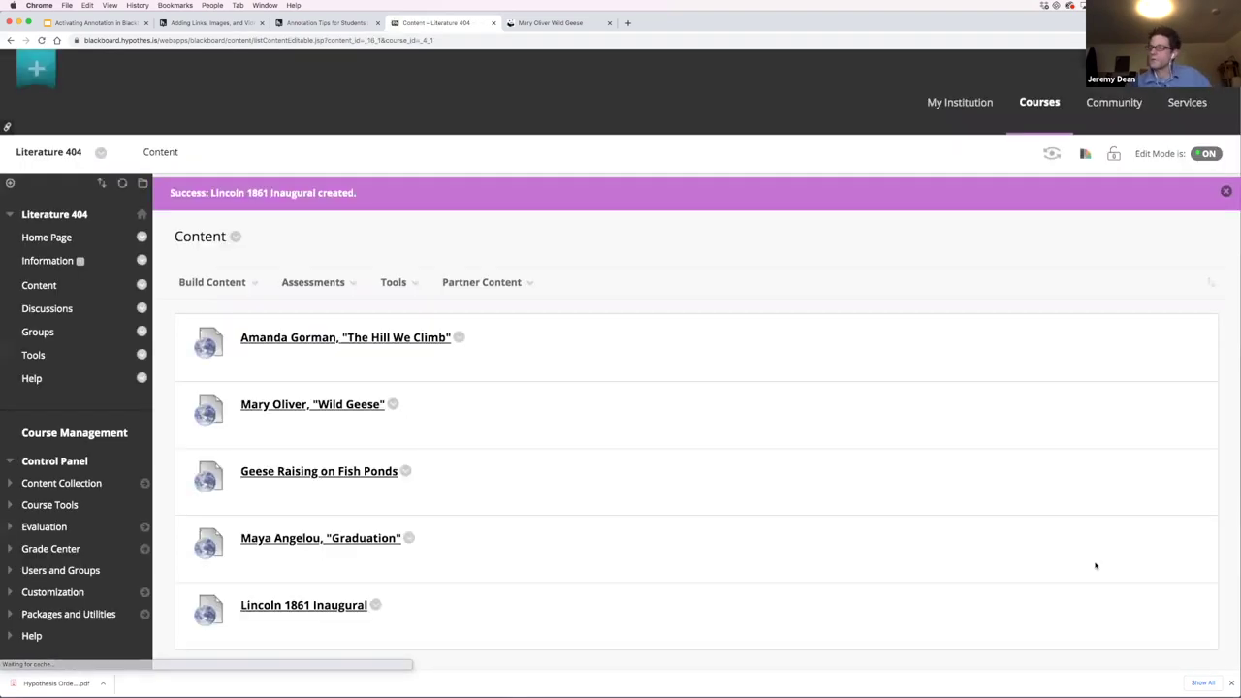
# Step: Open the Lincoln 1861 Inaugural item, start adding a URL source, and open a new browser tab
pyautogui.click(352, 605)
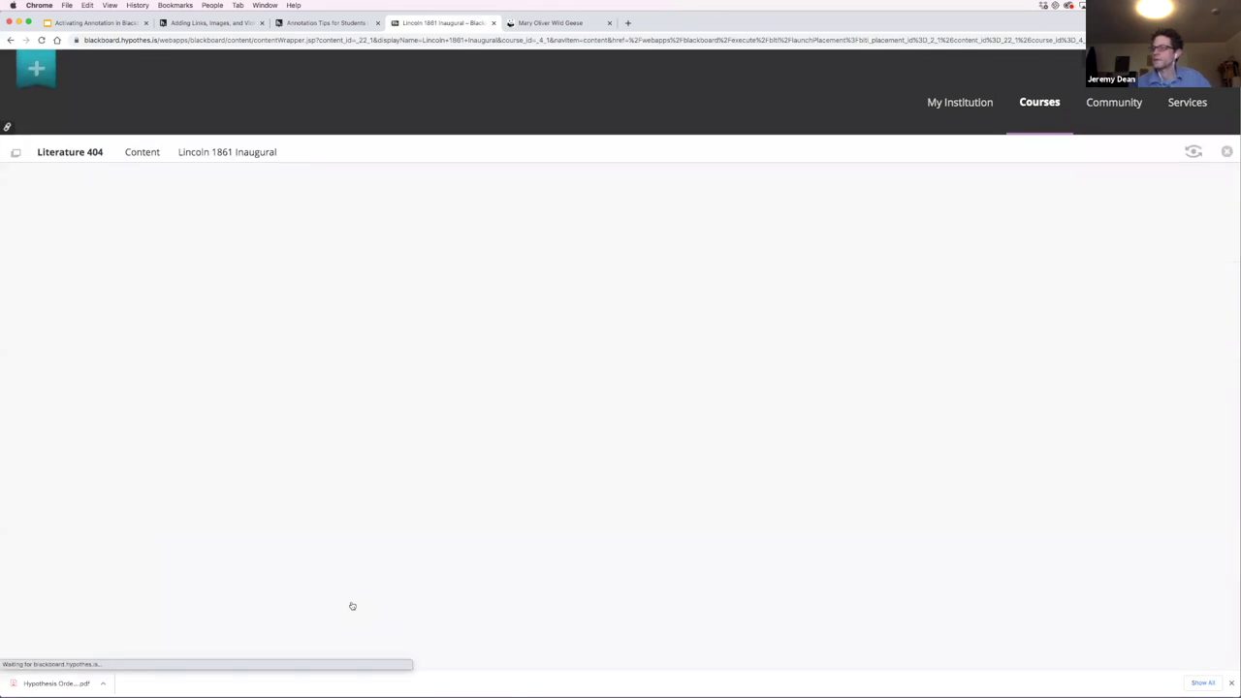
pyautogui.click(489, 354)
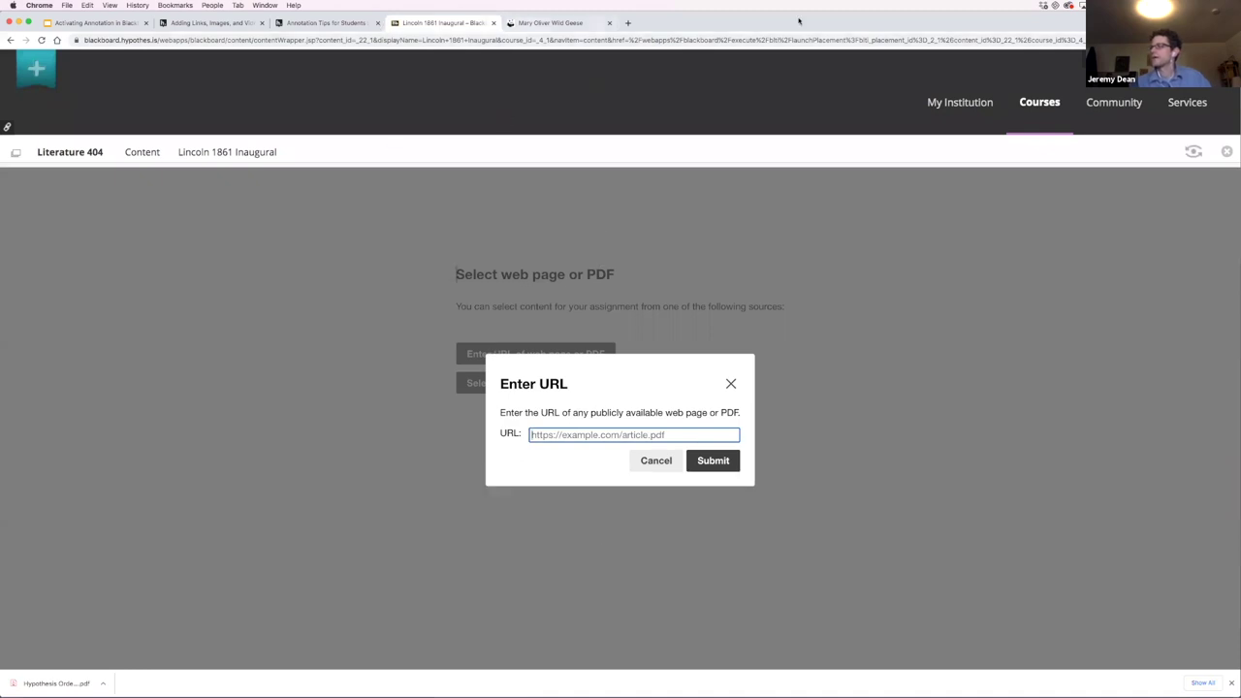
pyautogui.click(627, 24)
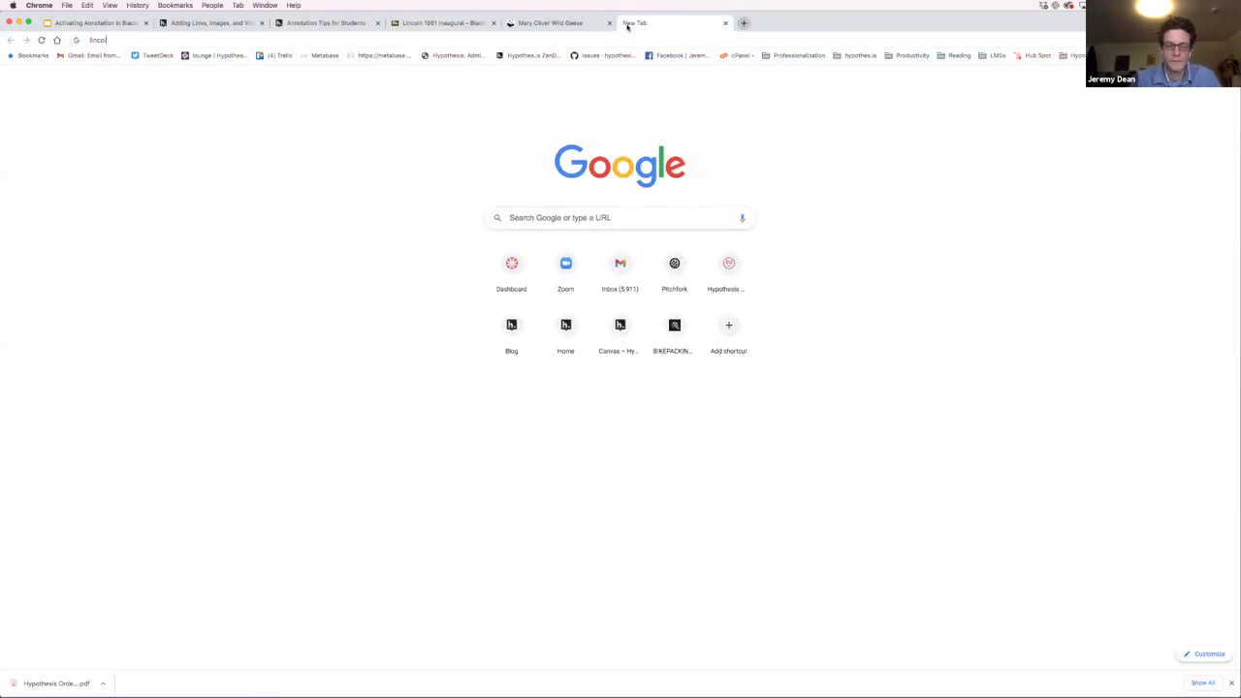
# Step: Search Google for 'lincoln 1861 inaugural' and open the address's full text on Bartleby
pyautogui.write('lincoln 1861 inaugural')
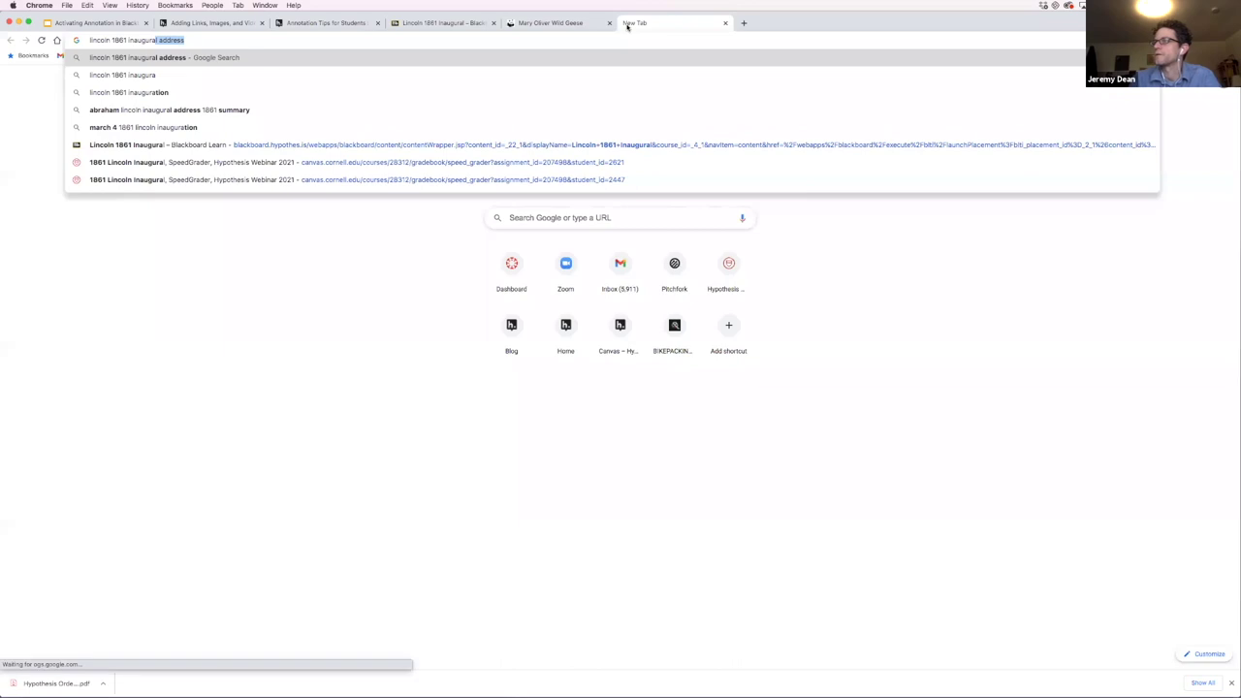
pyautogui.press('Return')
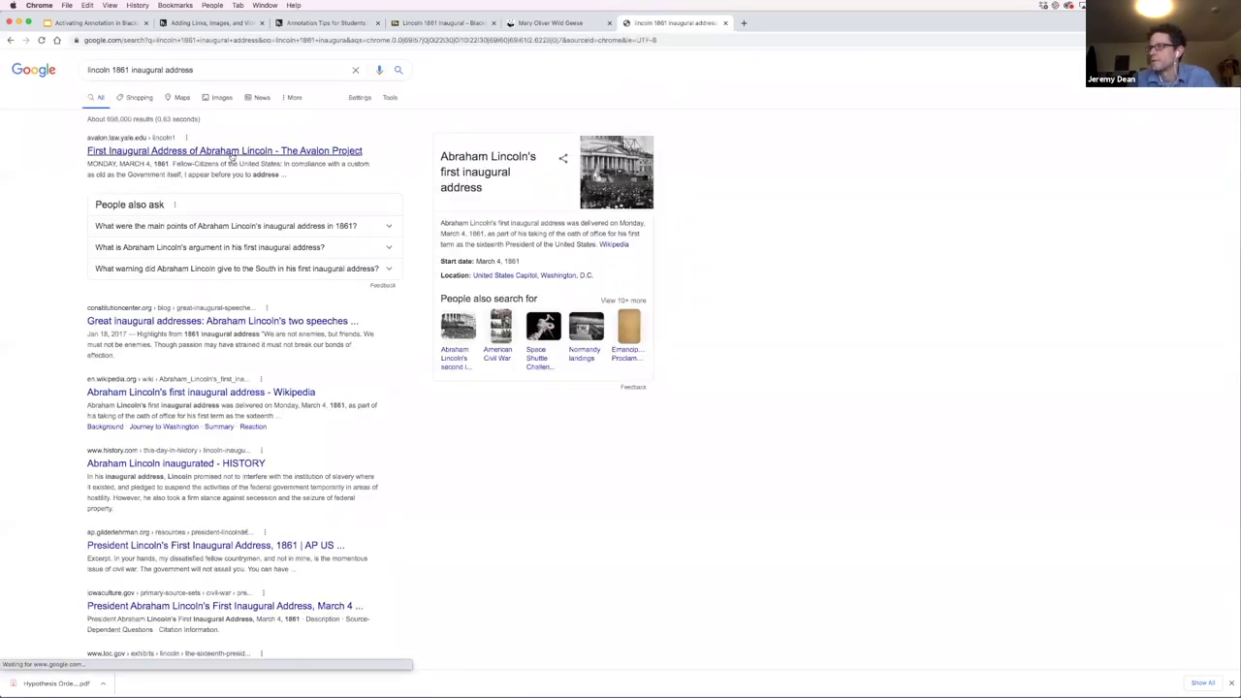
pyautogui.click(167, 323)
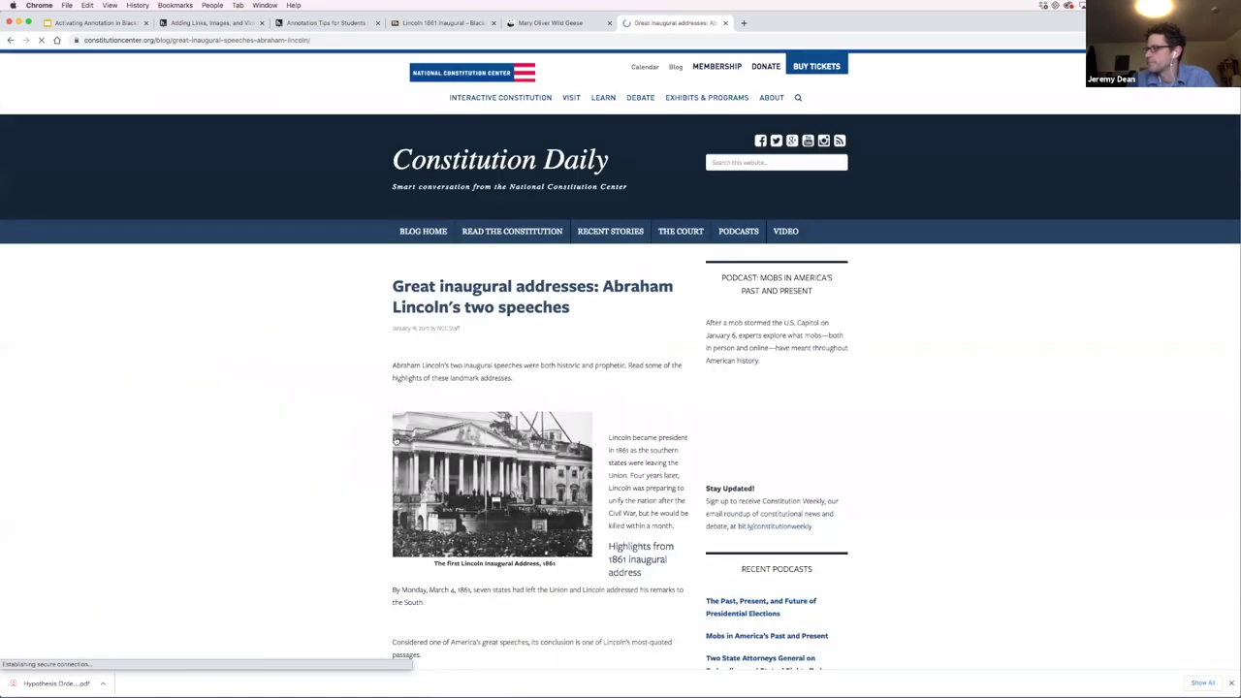
pyautogui.scroll(-5, 395, 437)
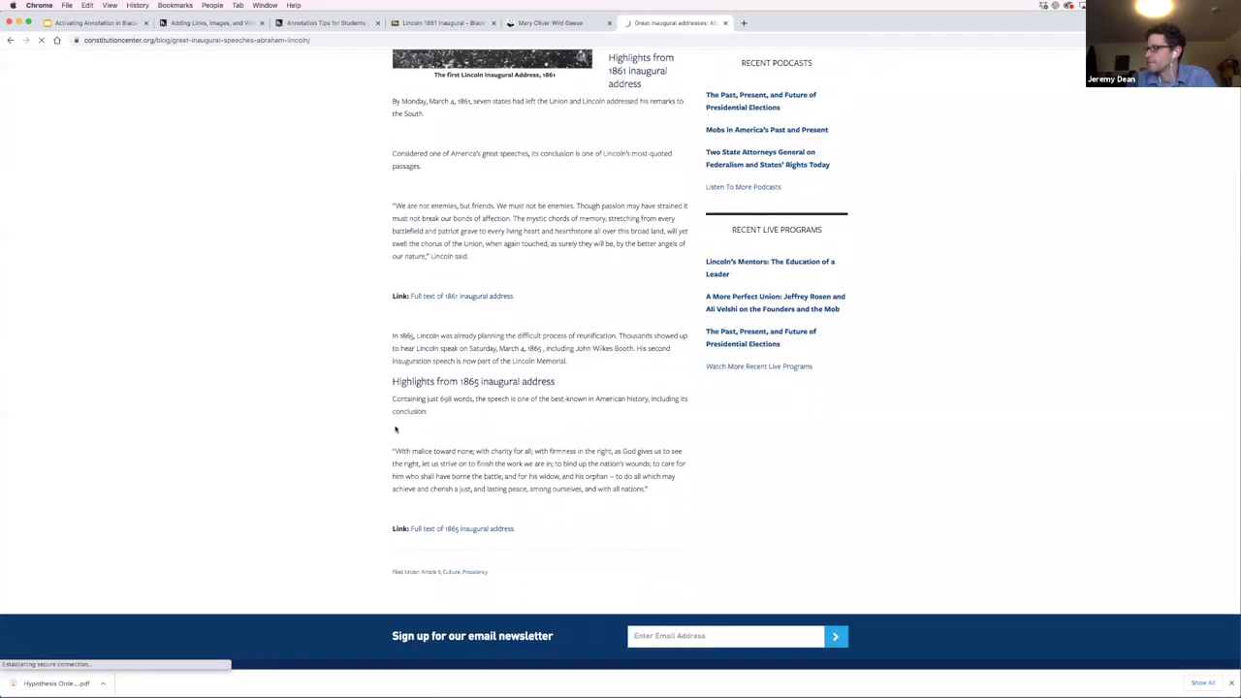
pyautogui.scroll(-2, 395, 430)
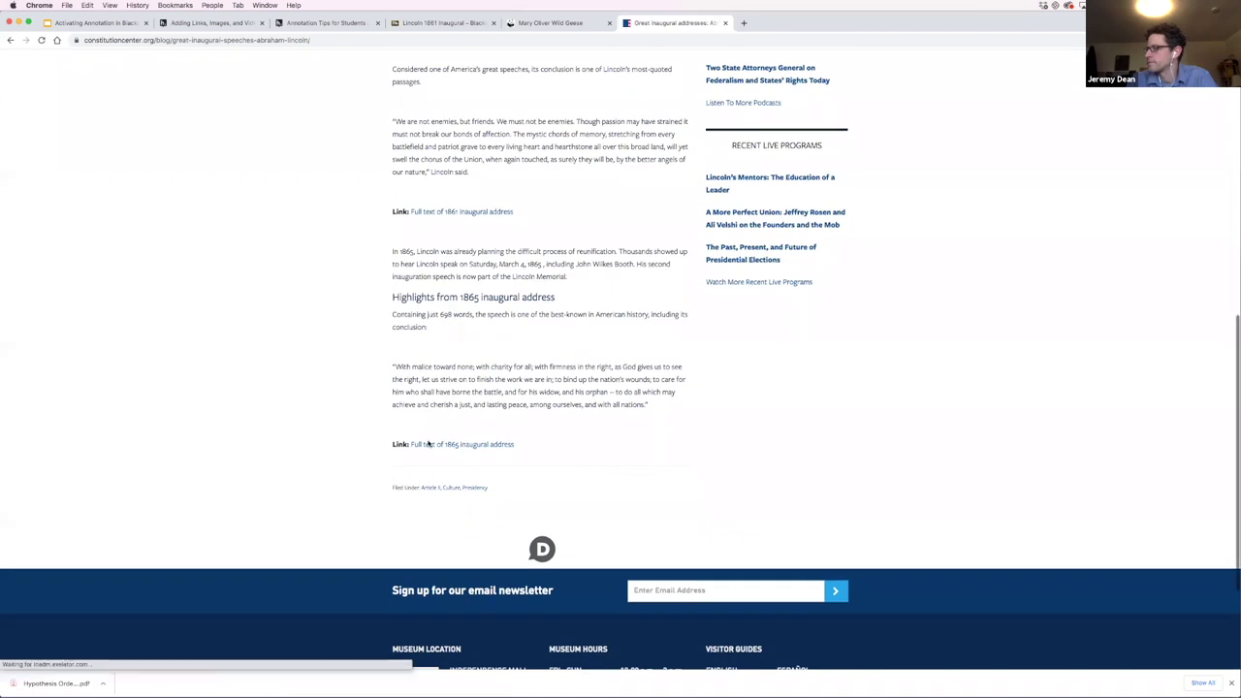
pyautogui.click(443, 211)
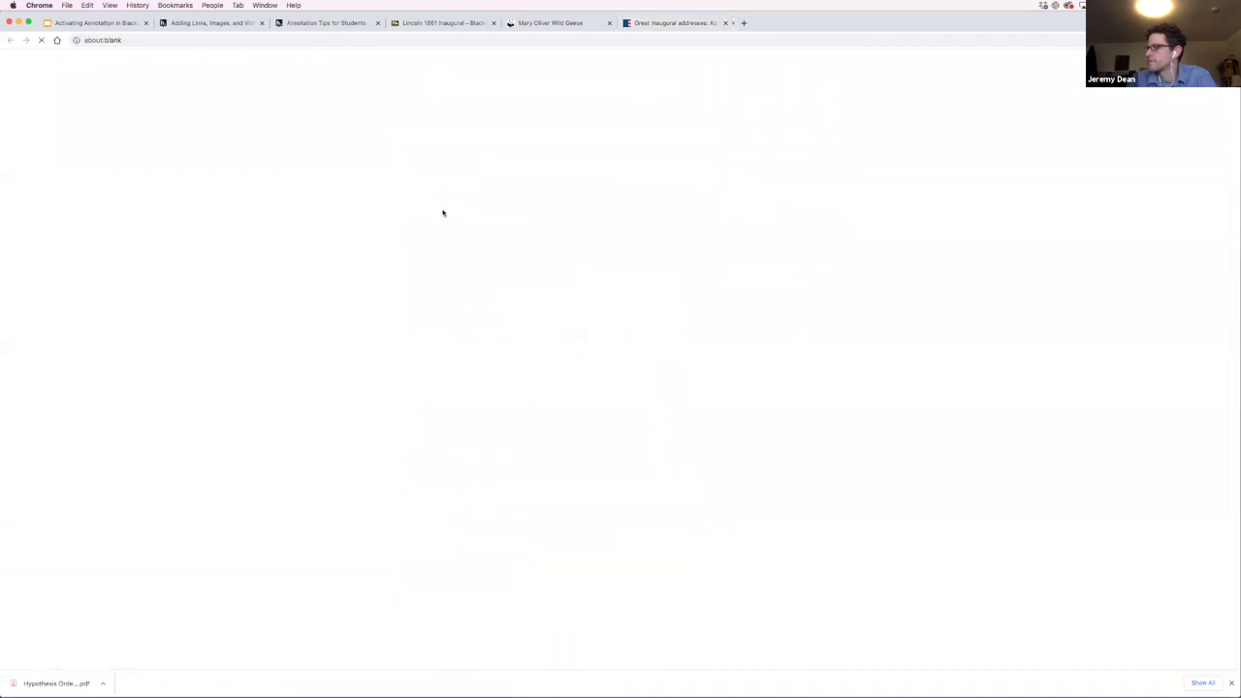
# Step: Copy the Bartleby page URL and return to the Lincoln 1861 Inaugural Blackboard tab
pyautogui.click(158, 40)
pyautogui.press('super+c')
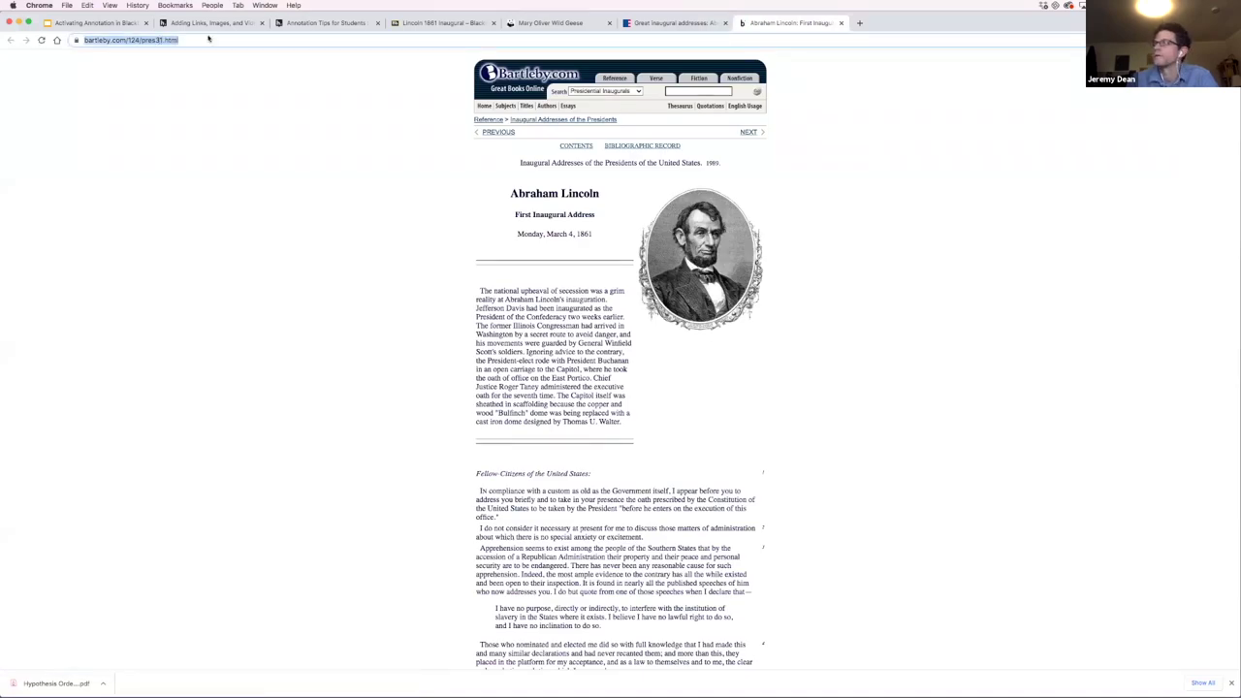
pyautogui.click(197, 25)
pyautogui.click(320, 23)
pyautogui.click(439, 24)
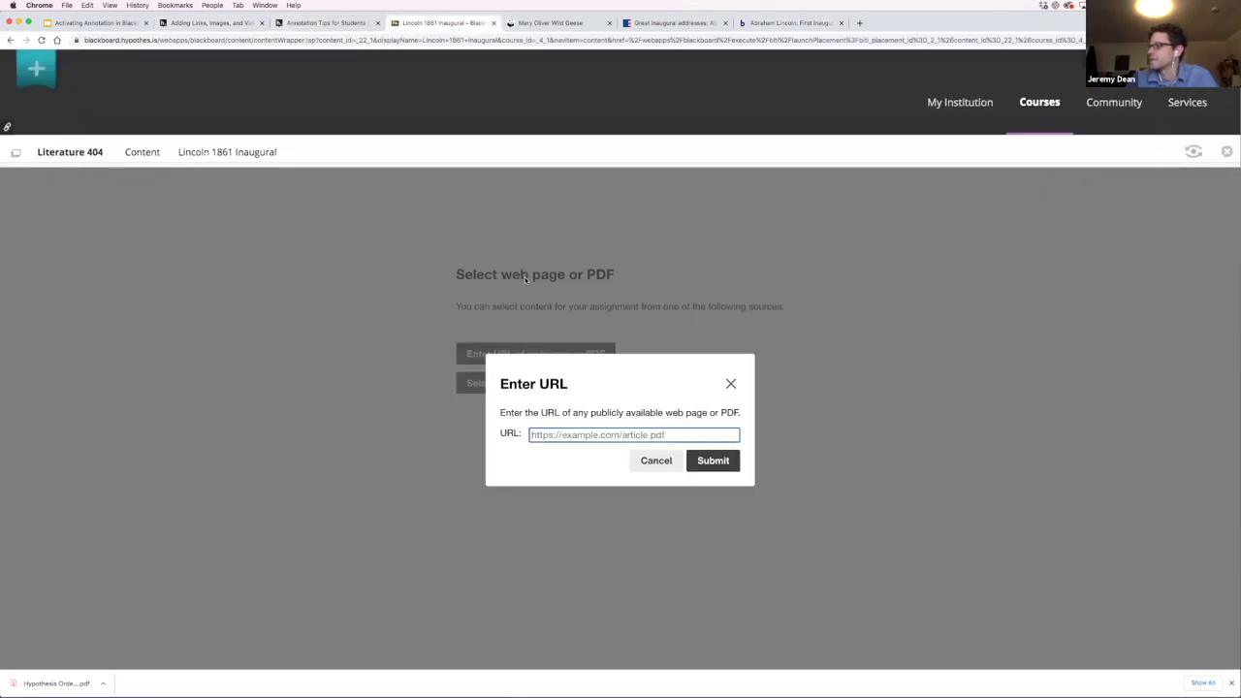
# Step: Paste the Bartleby URL as the Lincoln 1861 Inaugural reading source and submit it
pyautogui.press('Escape')
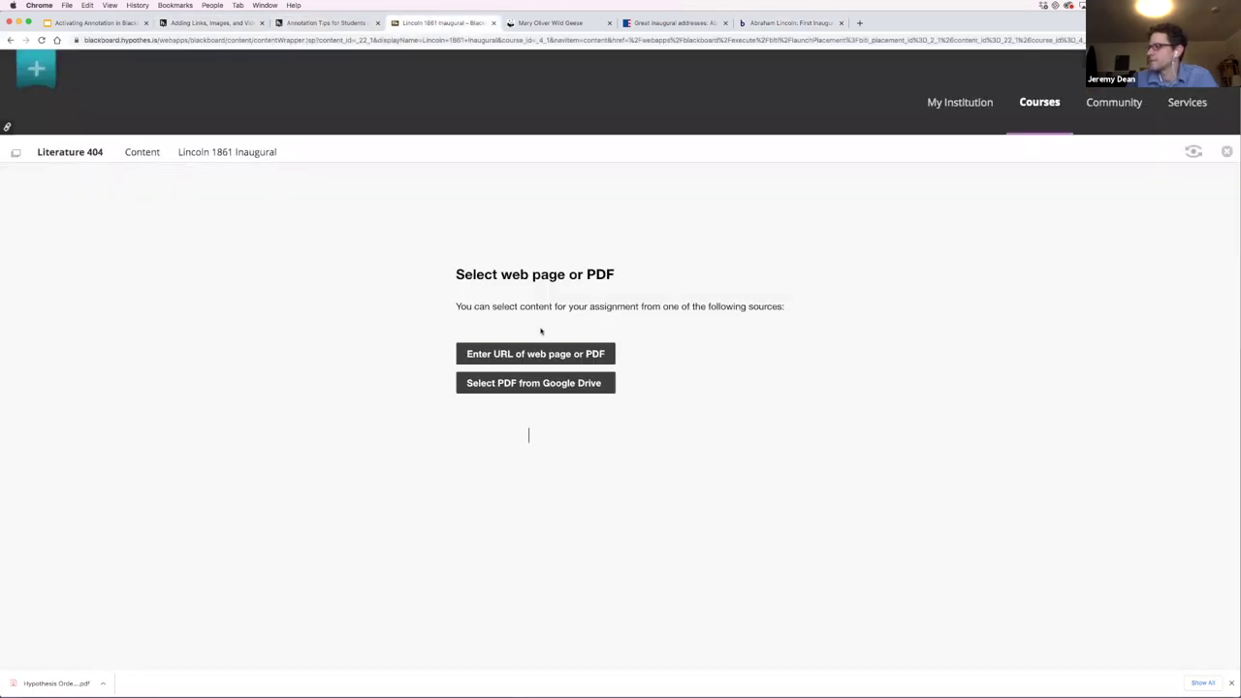
pyautogui.click(529, 353)
pyautogui.press('super+v')
pyautogui.click(707, 459)
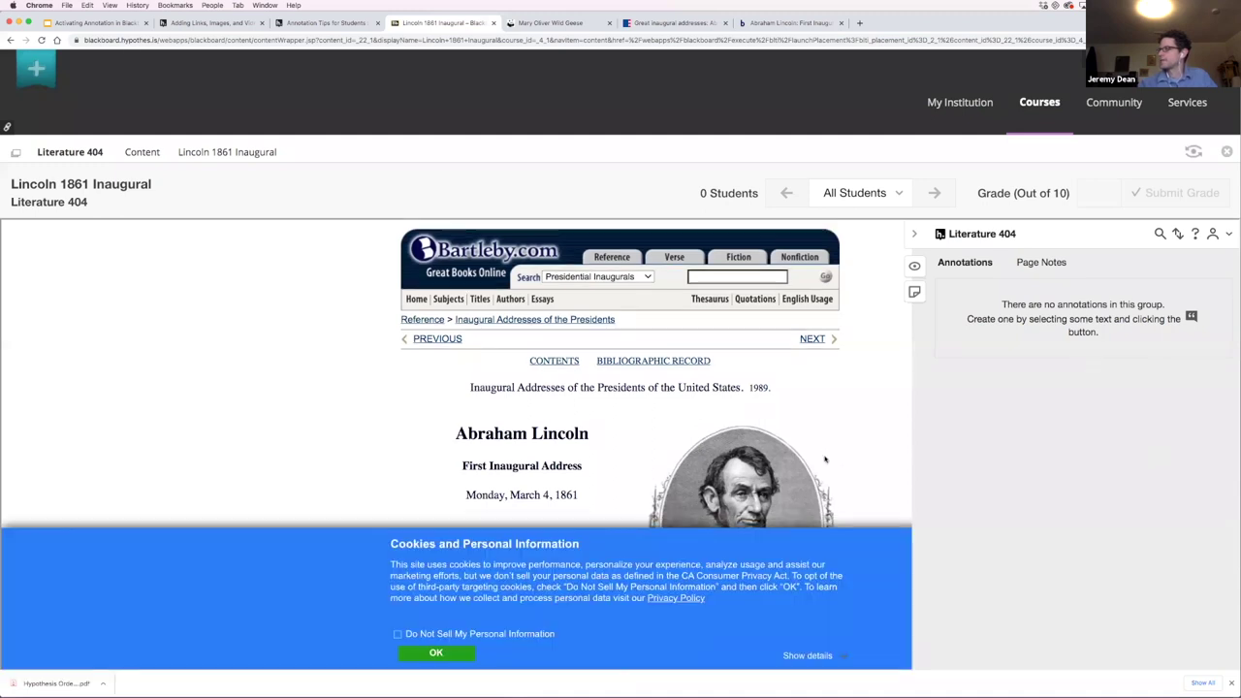
# Step: Dismiss the cookie notice, reopen the annotation sidebar, and go back to the Content list
pyautogui.scroll(-2, 621, 563)
pyautogui.click(436, 654)
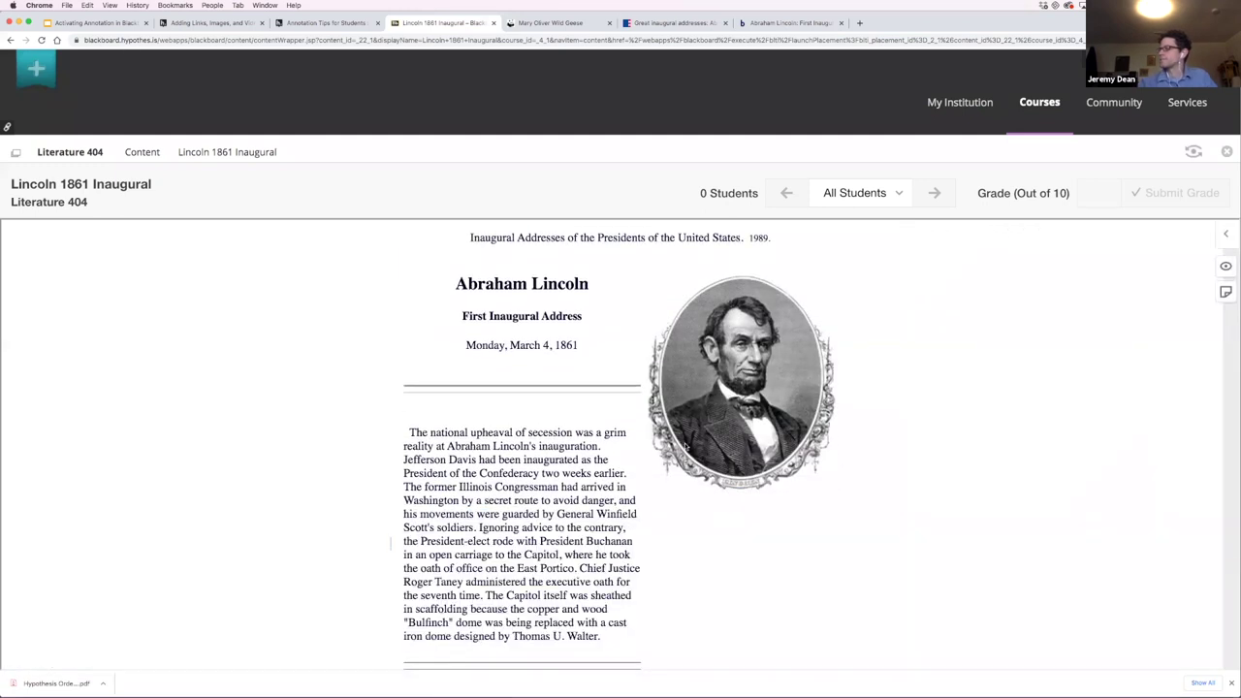
pyautogui.scroll(-4, 1234, 248)
pyautogui.click(1226, 234)
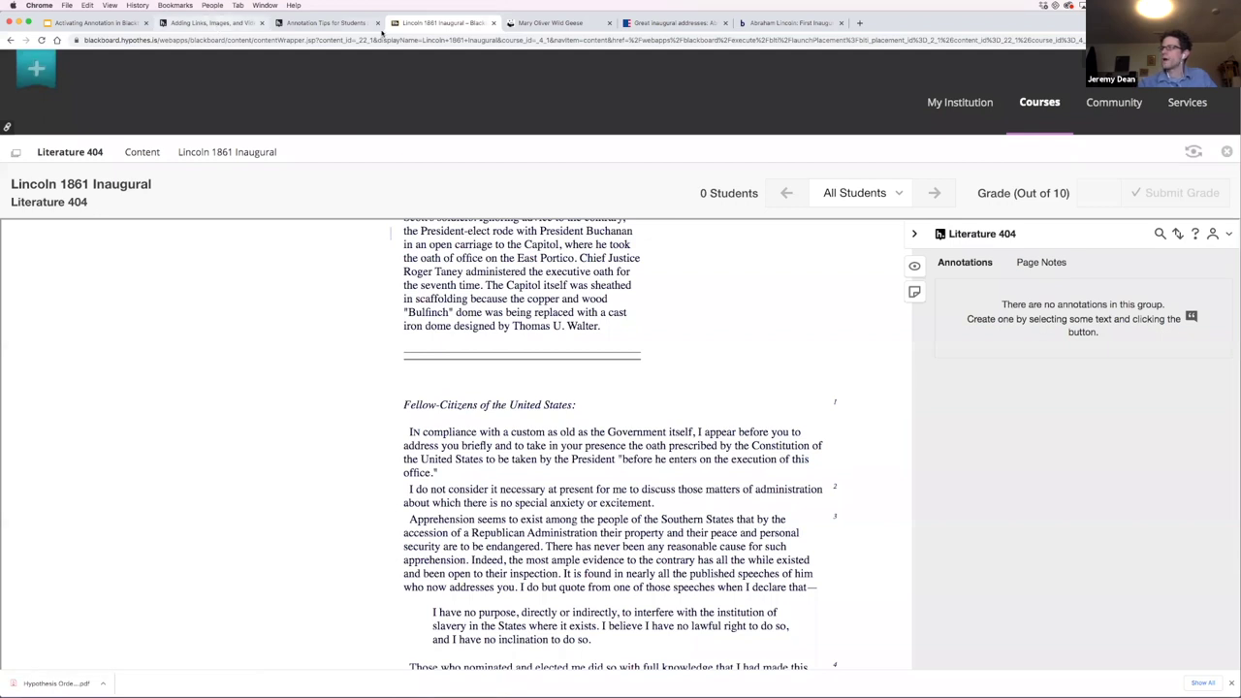
pyautogui.click(141, 153)
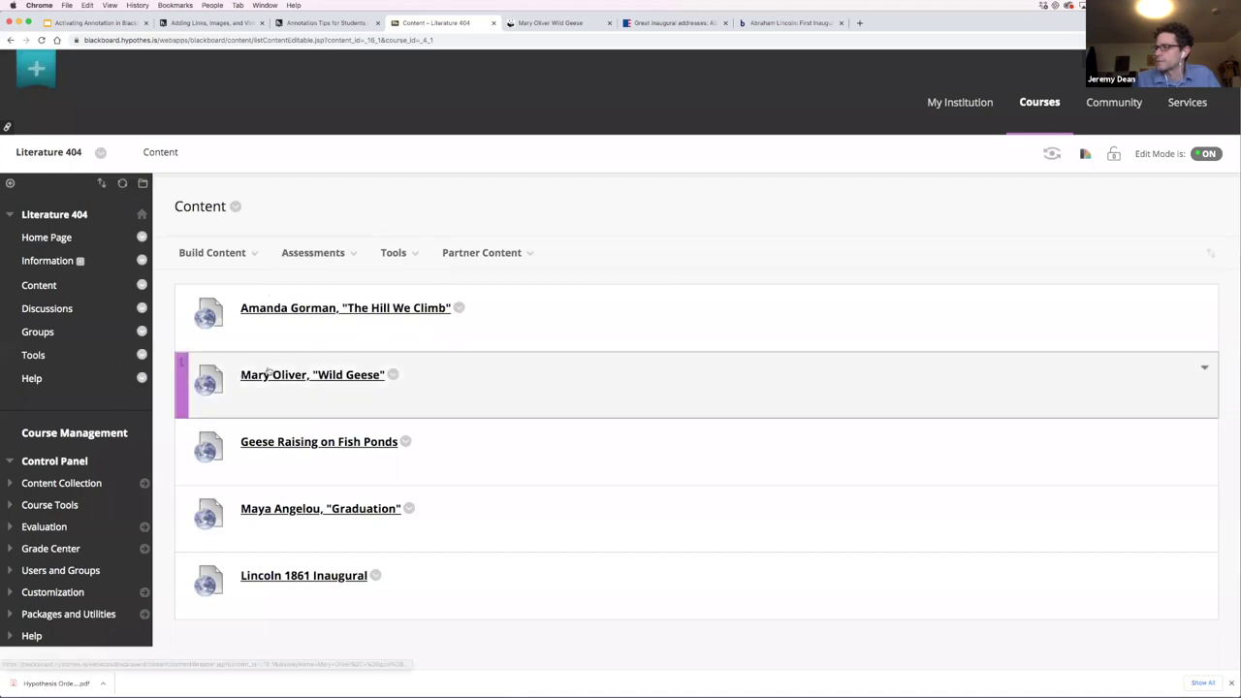
# Step: Open Amanda Gorman's 'The Hill We Climb' and browse its annotations, then start an annotation search
pyautogui.click(263, 310)
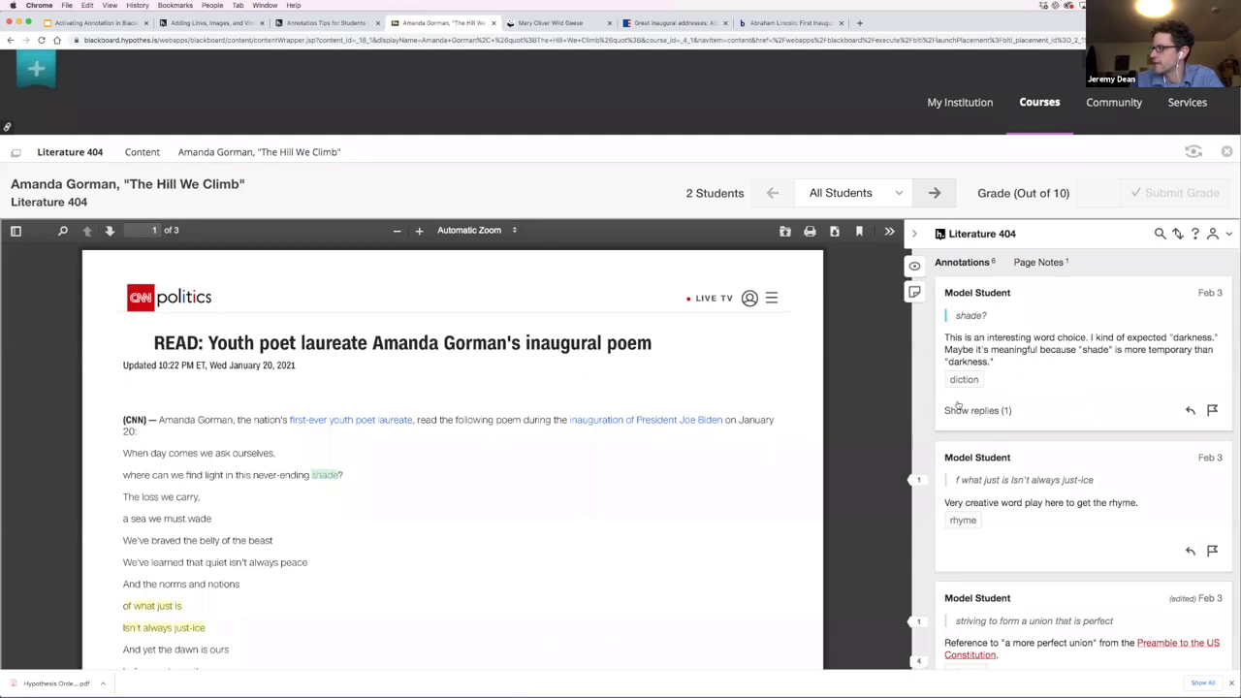
pyautogui.scroll(-5, 1033, 491)
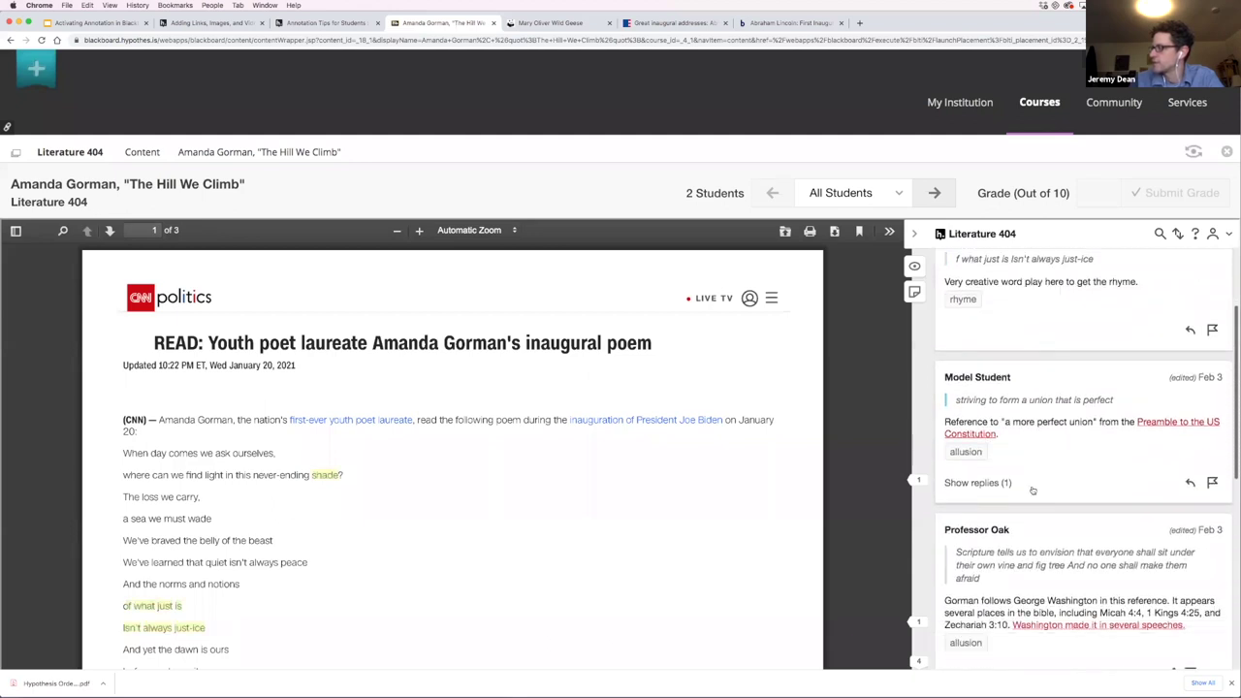
pyautogui.scroll(-5, 1033, 491)
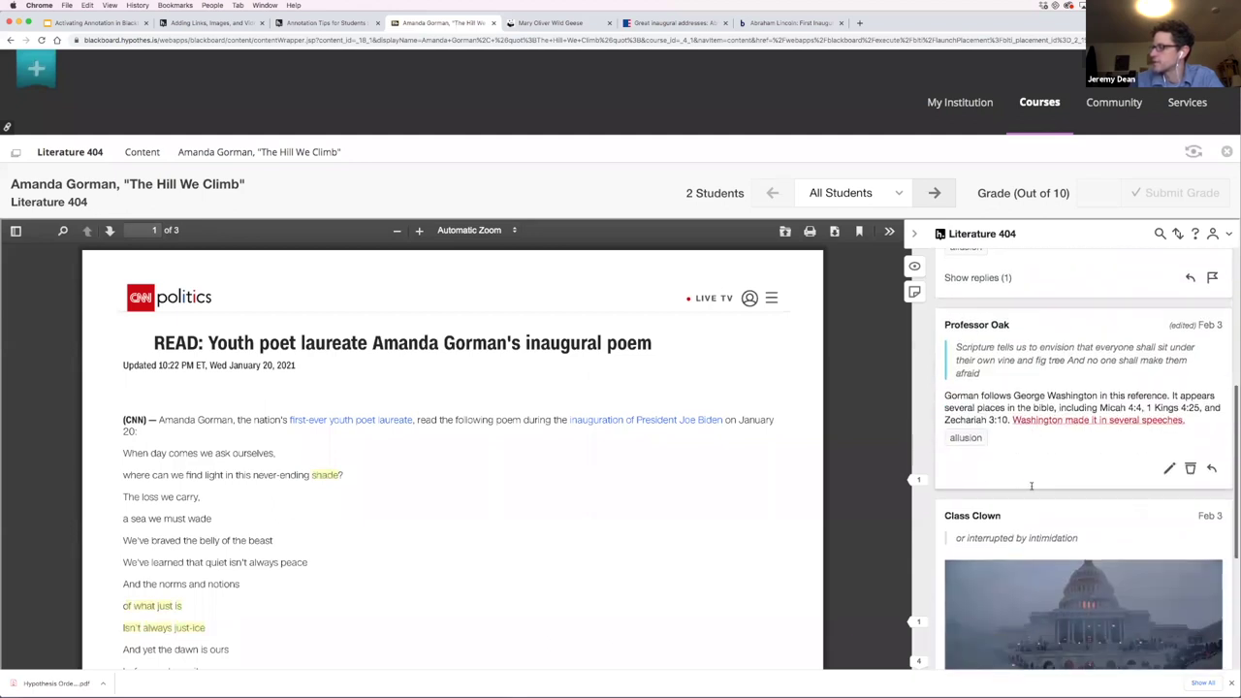
pyautogui.scroll(10, 1033, 491)
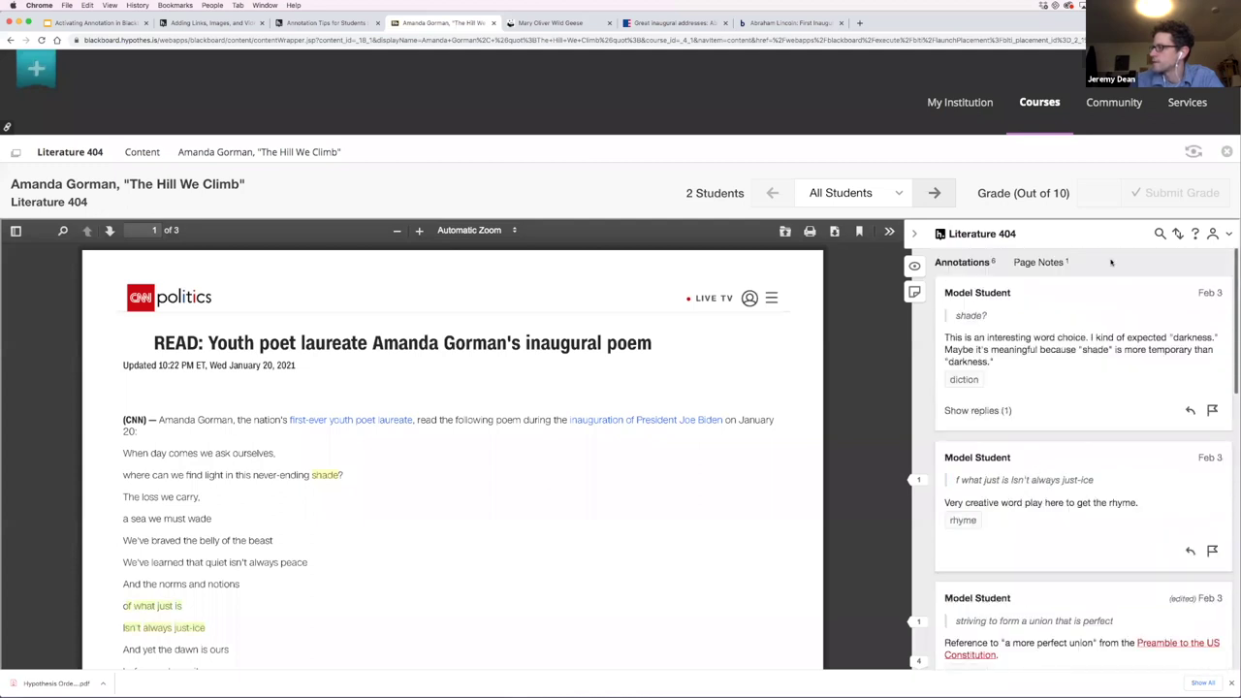
pyautogui.click(1160, 237)
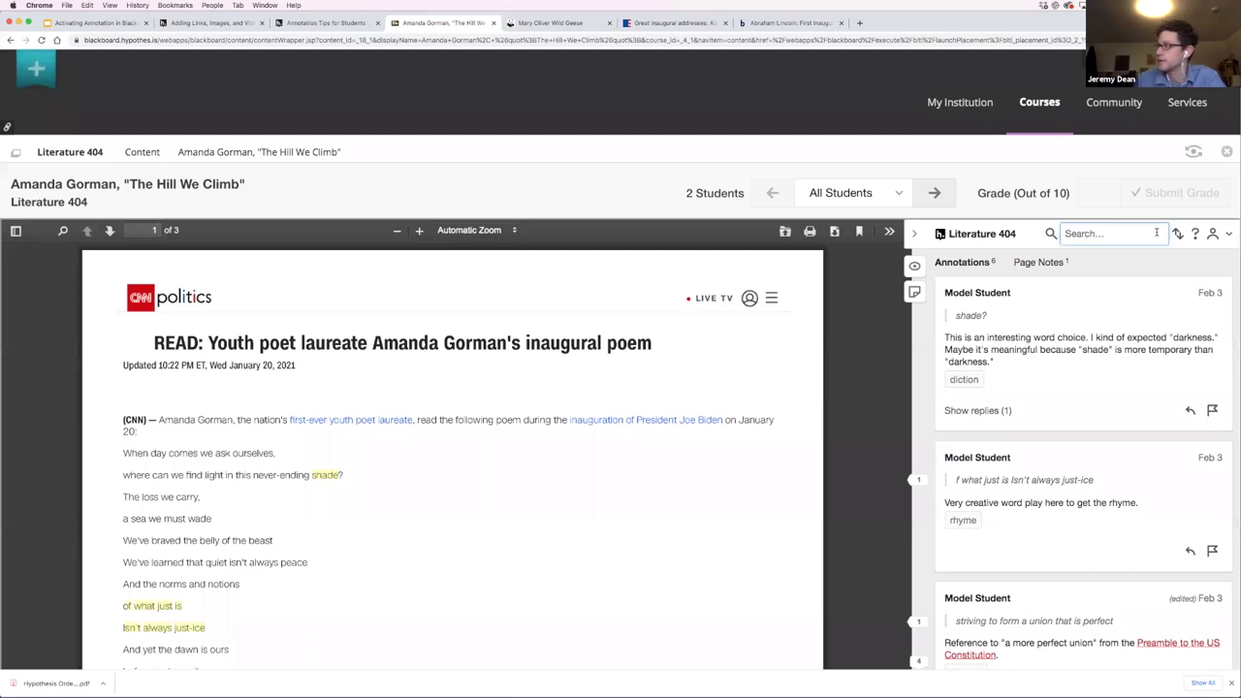
pyautogui.click(1156, 233)
pyautogui.write('diction')
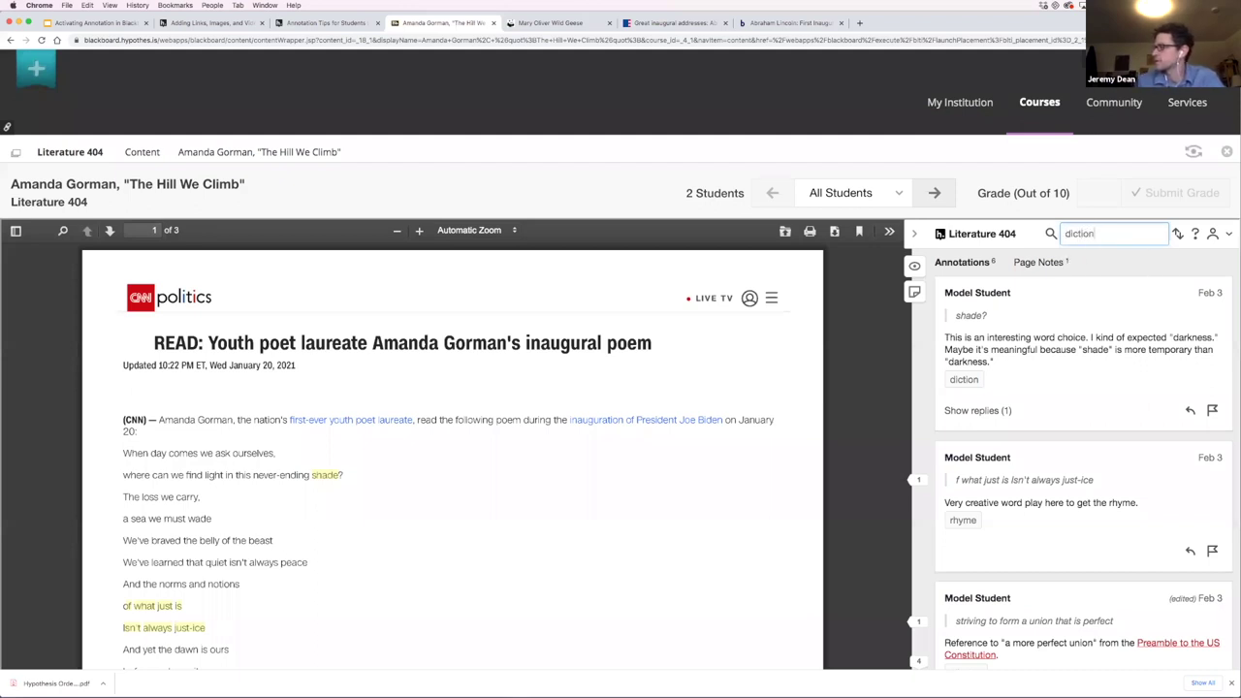
pyautogui.press('Return')
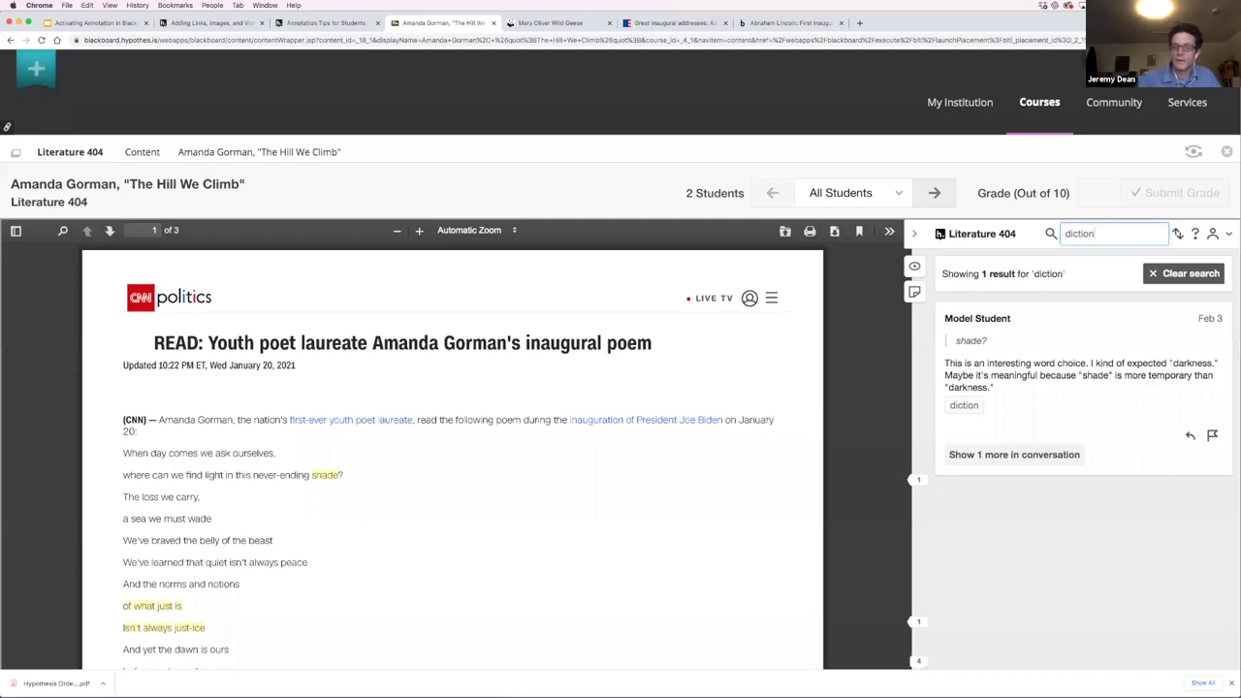
pyautogui.press('super+minus')
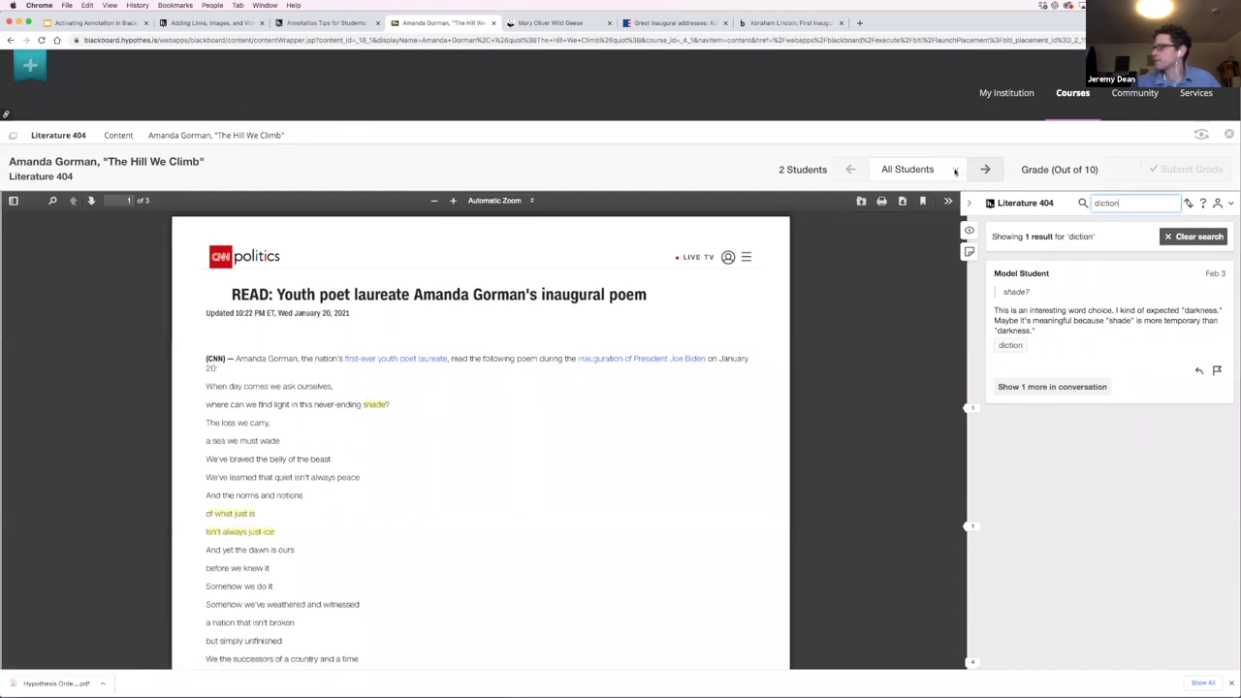
pyautogui.click(956, 171)
pyautogui.click(954, 171)
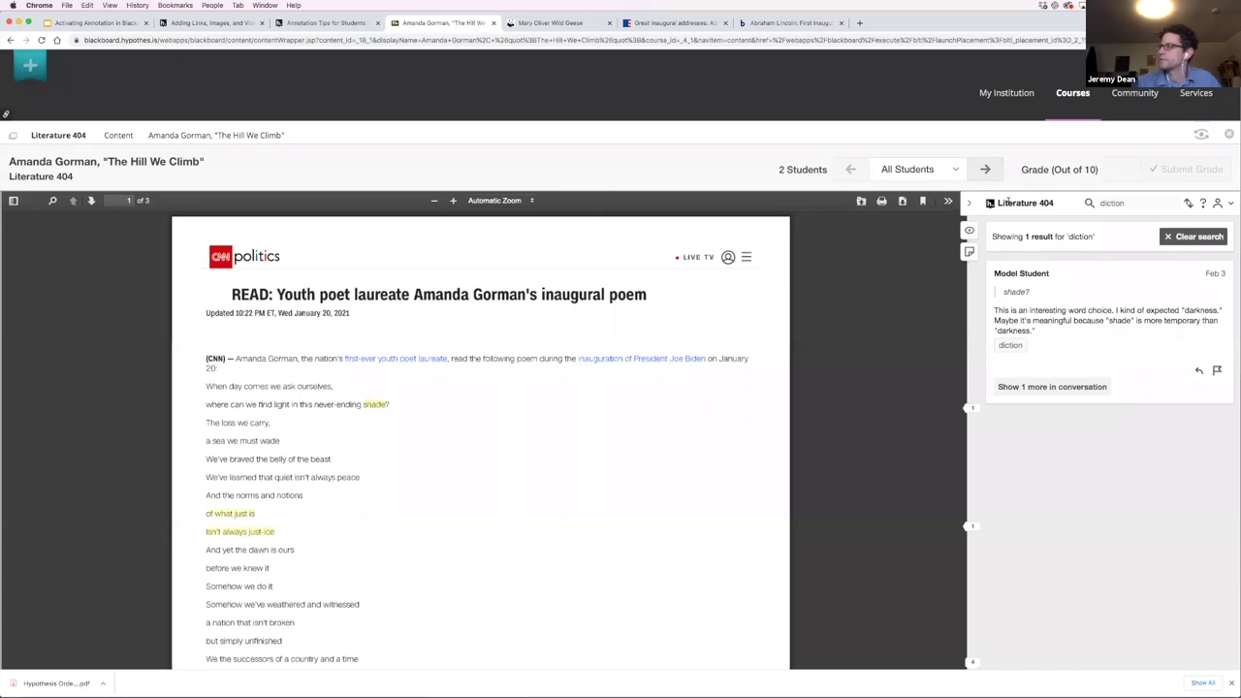
pyautogui.click(1189, 238)
pyautogui.scroll(-5, 1111, 457)
pyautogui.scroll(5, 1113, 455)
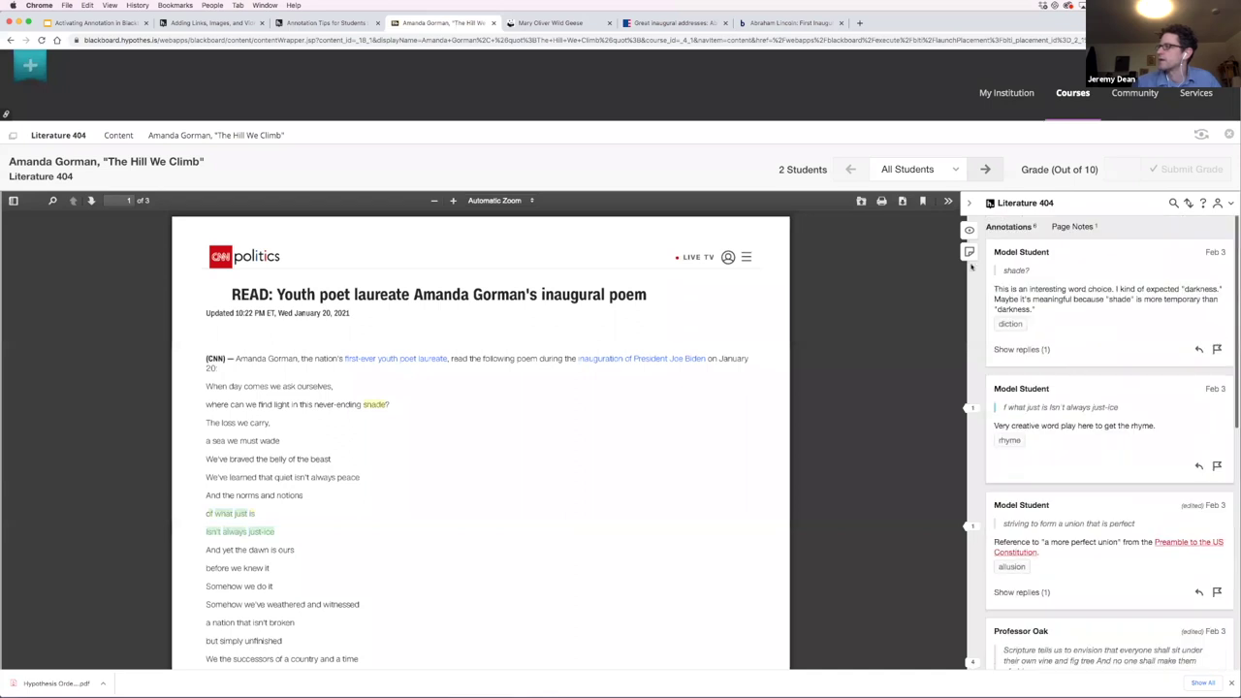
# Step: Filter the Gorman annotations to Model Student and submit a grade of 10 out of 10
pyautogui.click(955, 169)
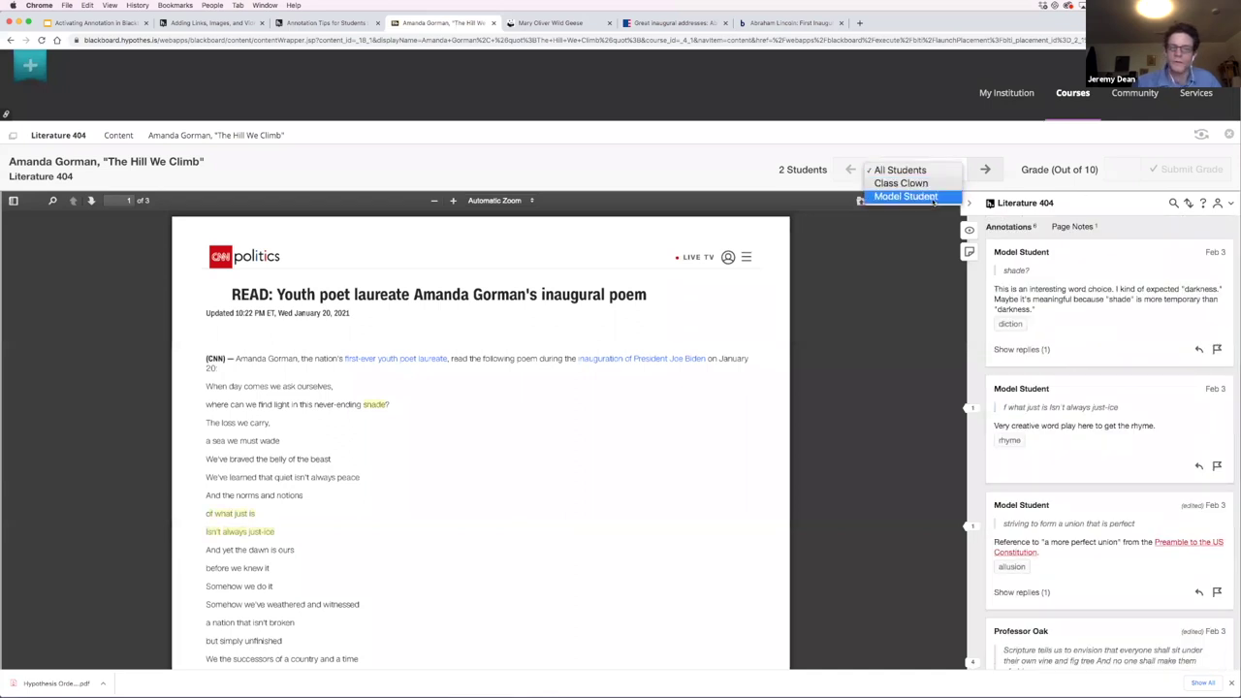
pyautogui.click(934, 197)
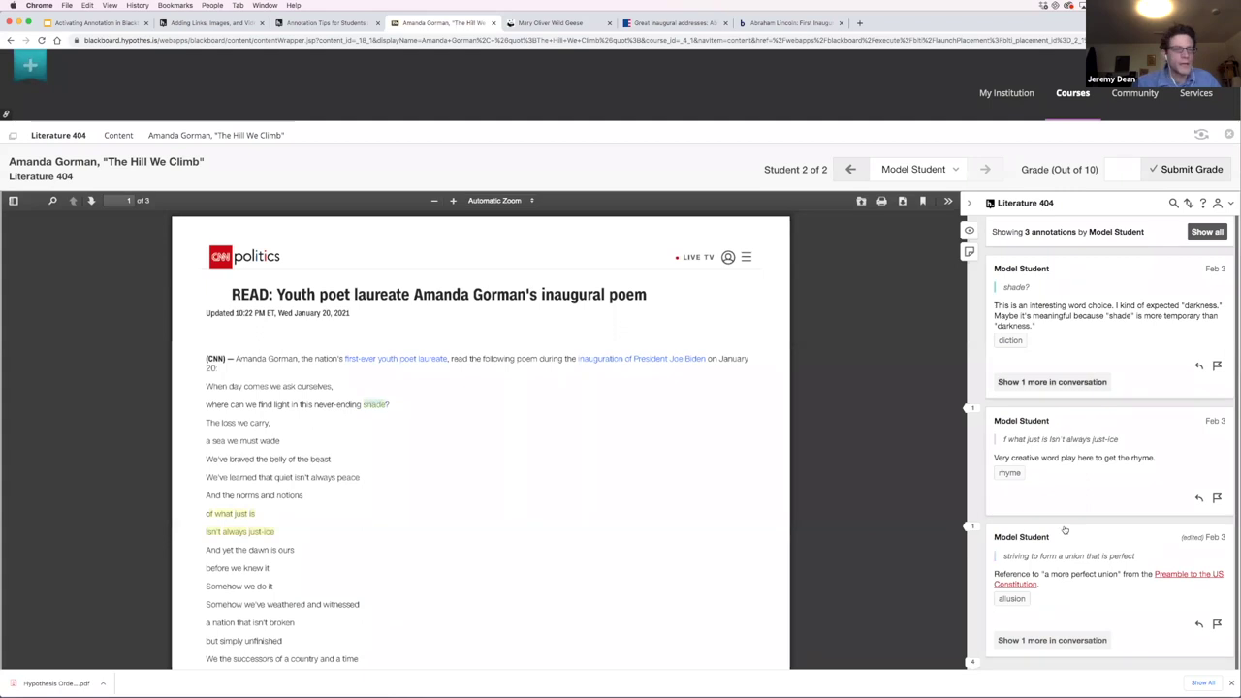
pyautogui.click(1117, 170)
pyautogui.write('10')
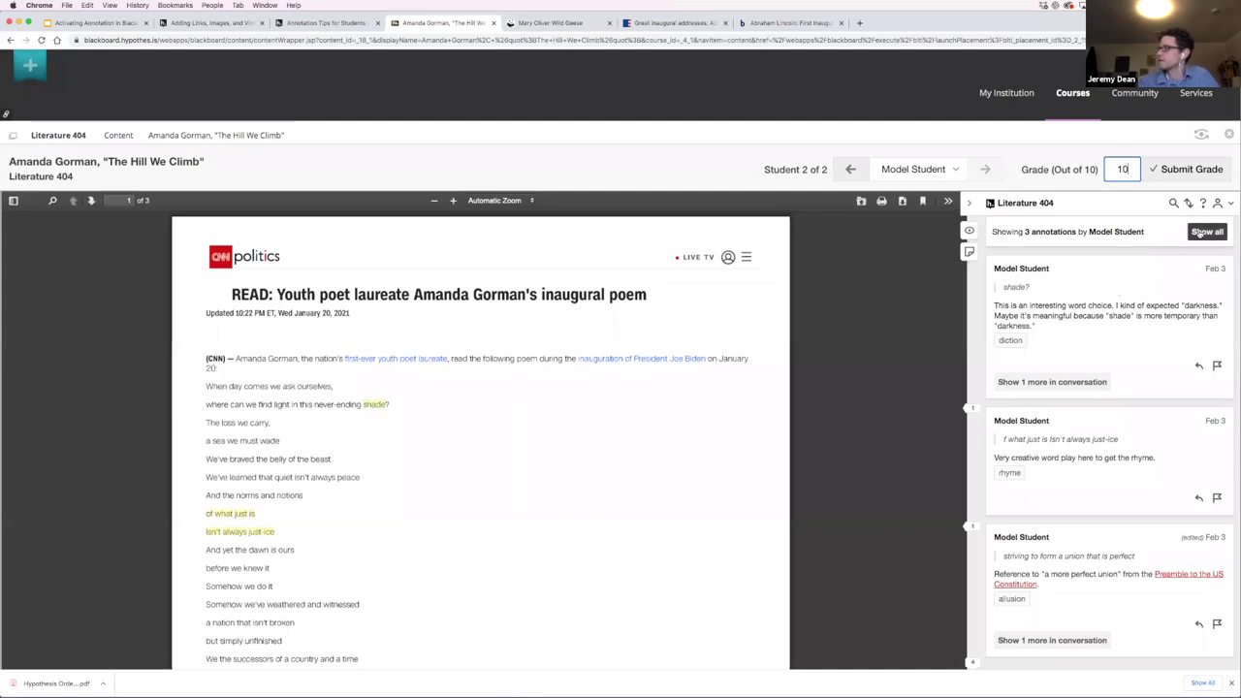
pyautogui.click(1183, 172)
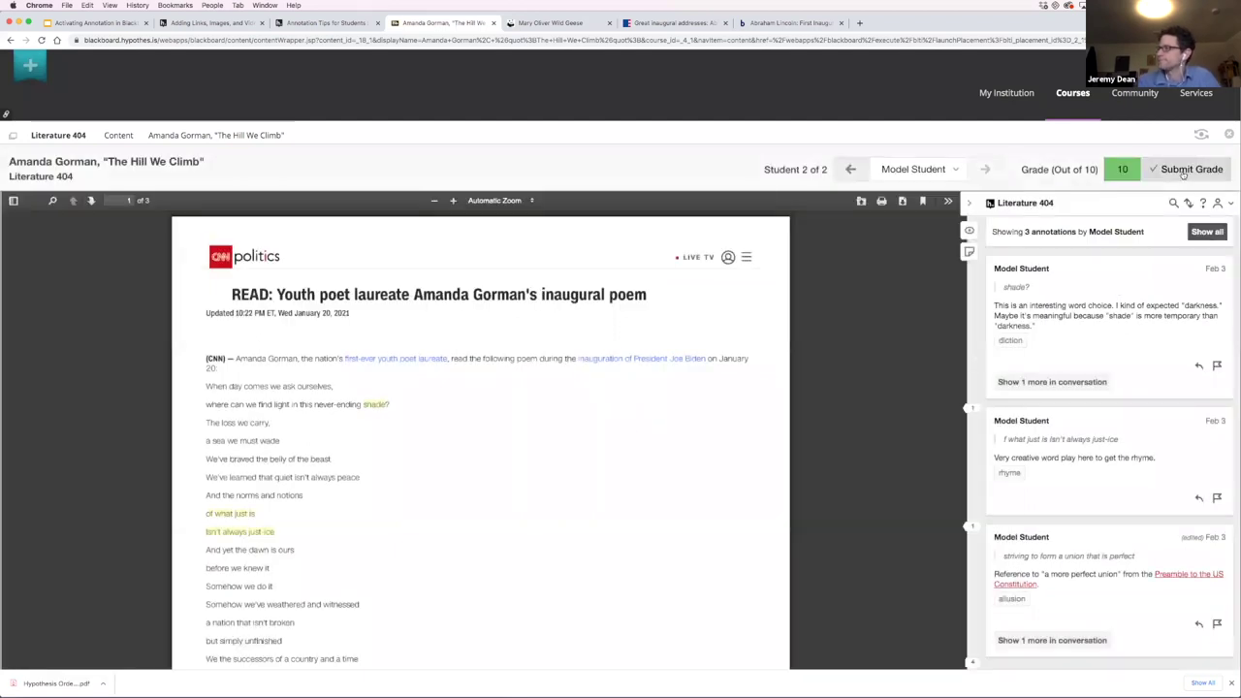
# Step: Switch to the next student's annotations, then try a search for 'r' and clear it
pyautogui.click(955, 169)
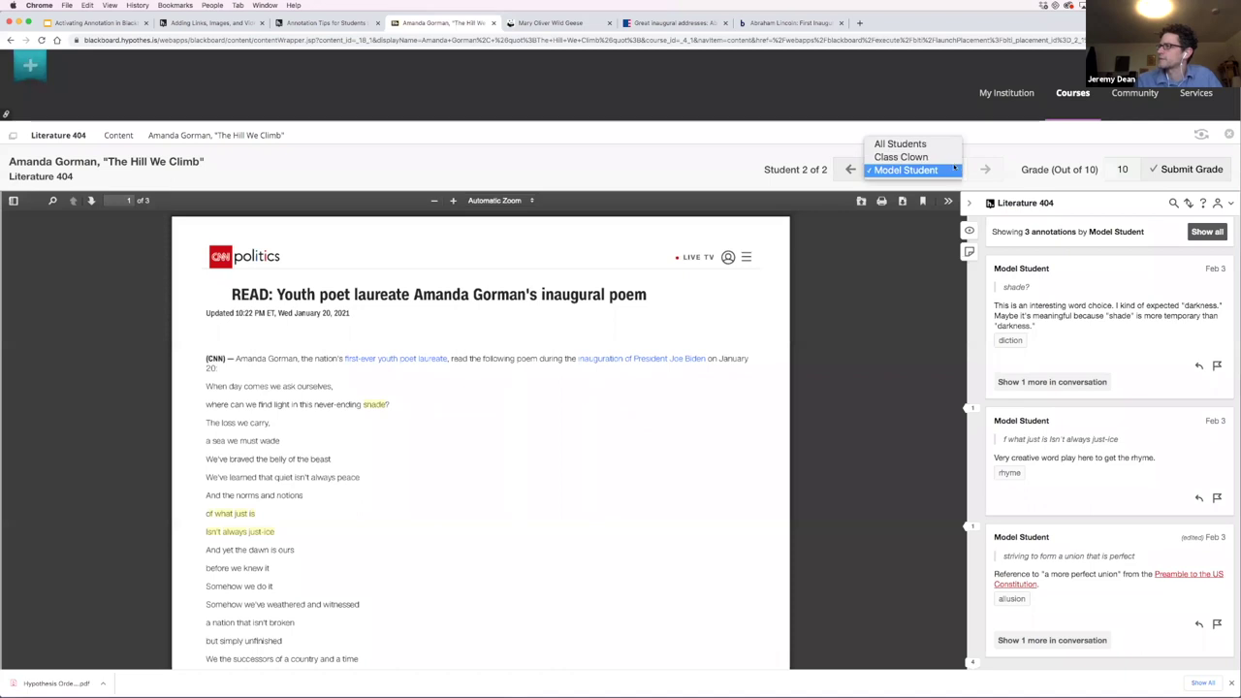
pyautogui.click(898, 157)
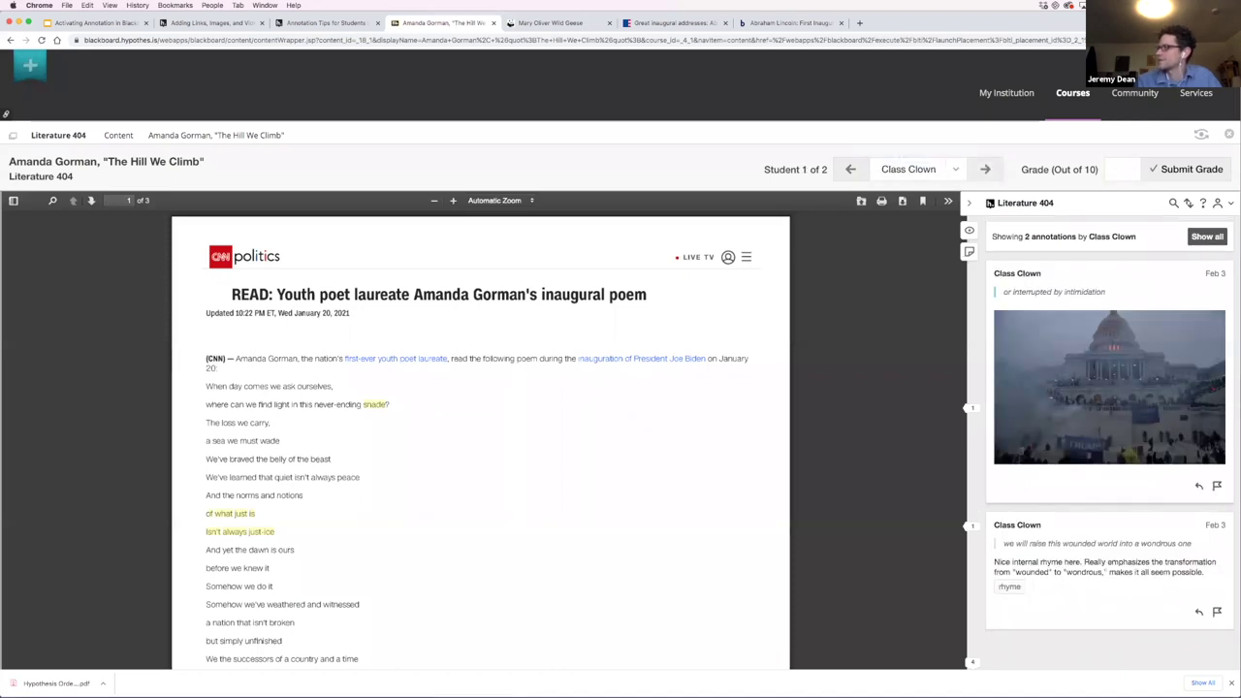
pyautogui.click(1173, 201)
pyautogui.write('r')
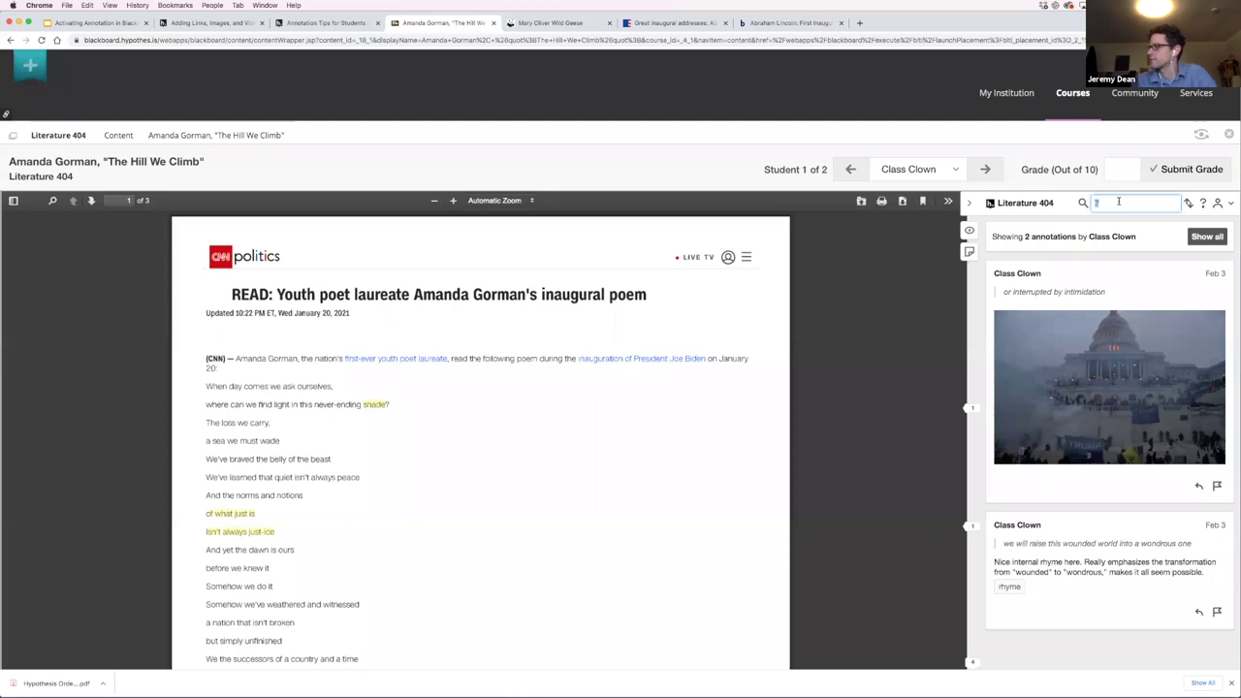
pyautogui.press('Escape')
# Step: Give the student's annotated reading a grade of 7 and submit it
pyautogui.click(1111, 170)
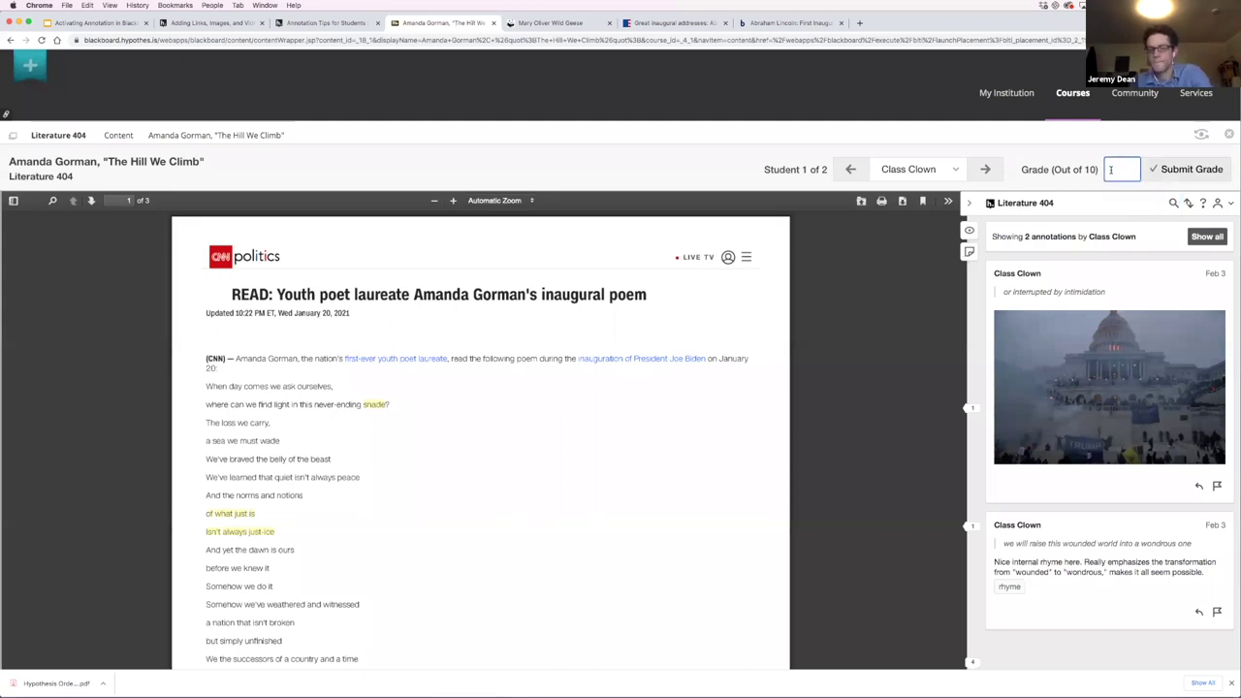
pyautogui.write('7')
pyautogui.click(1200, 168)
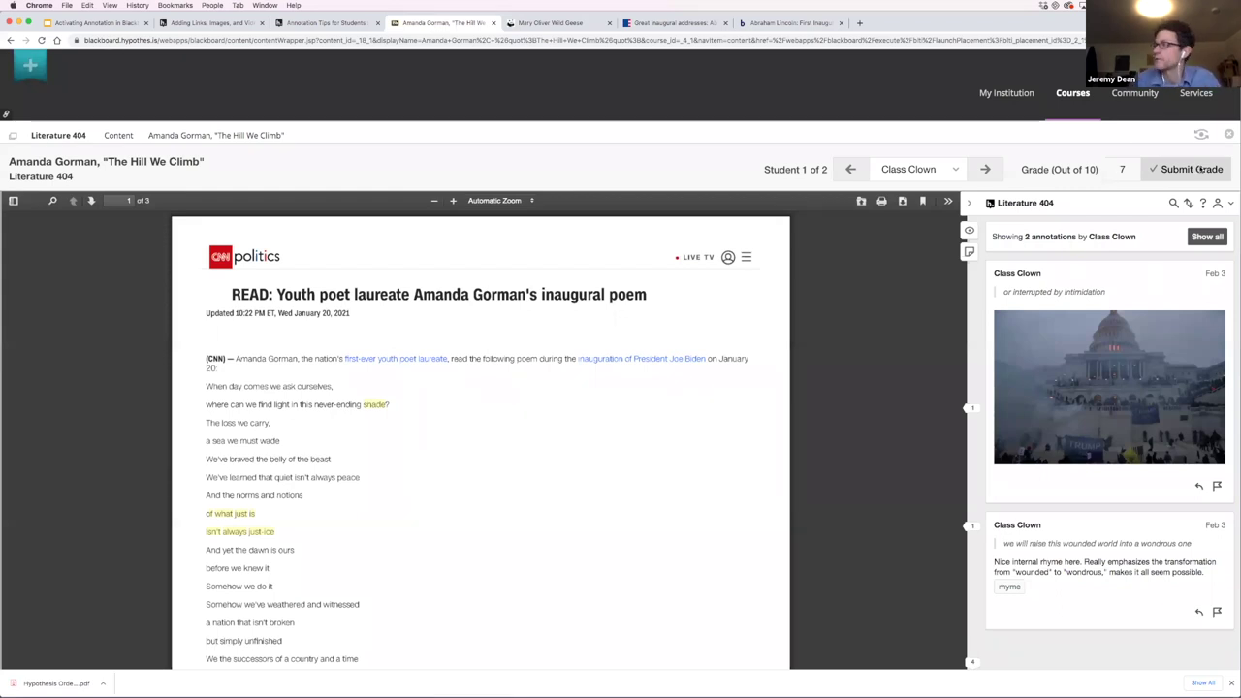
# Step: Open a new browser tab once the grade of 7 has saved
pyautogui.press('super+t')
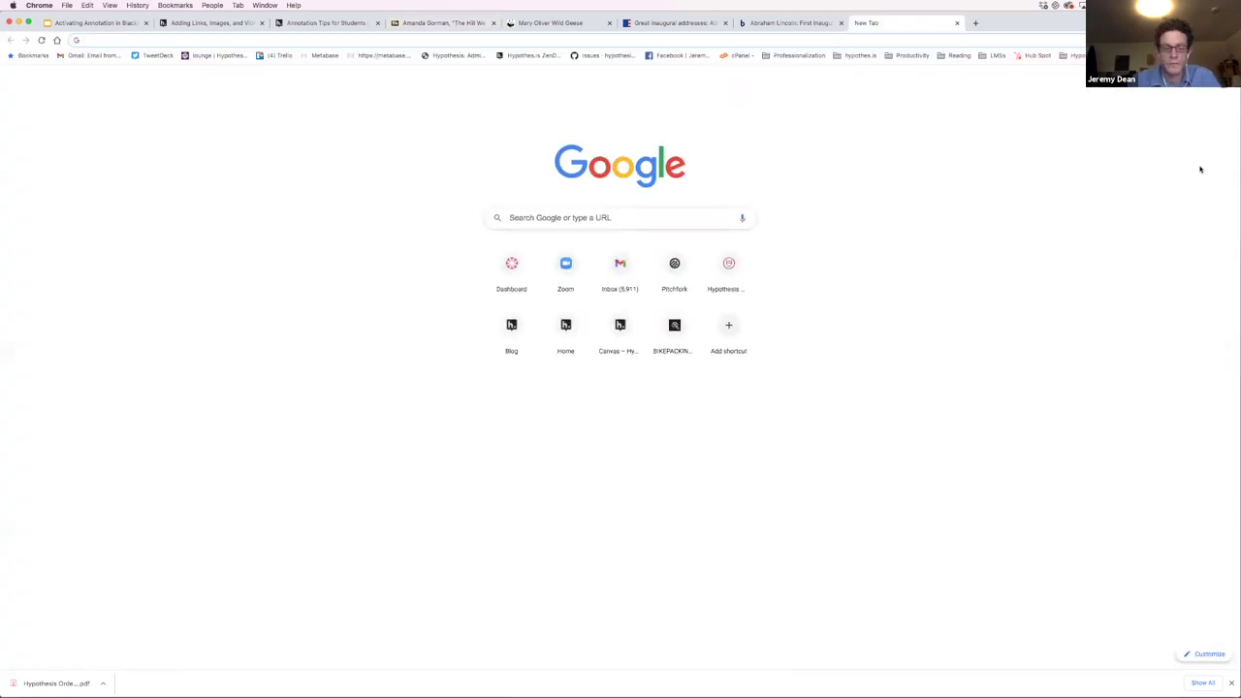
# Step: Load the DocDrop PDF Fingerprinter page (docdrop.org/fingerprinter) from the 'finger' suggestion
pyautogui.write('finger')
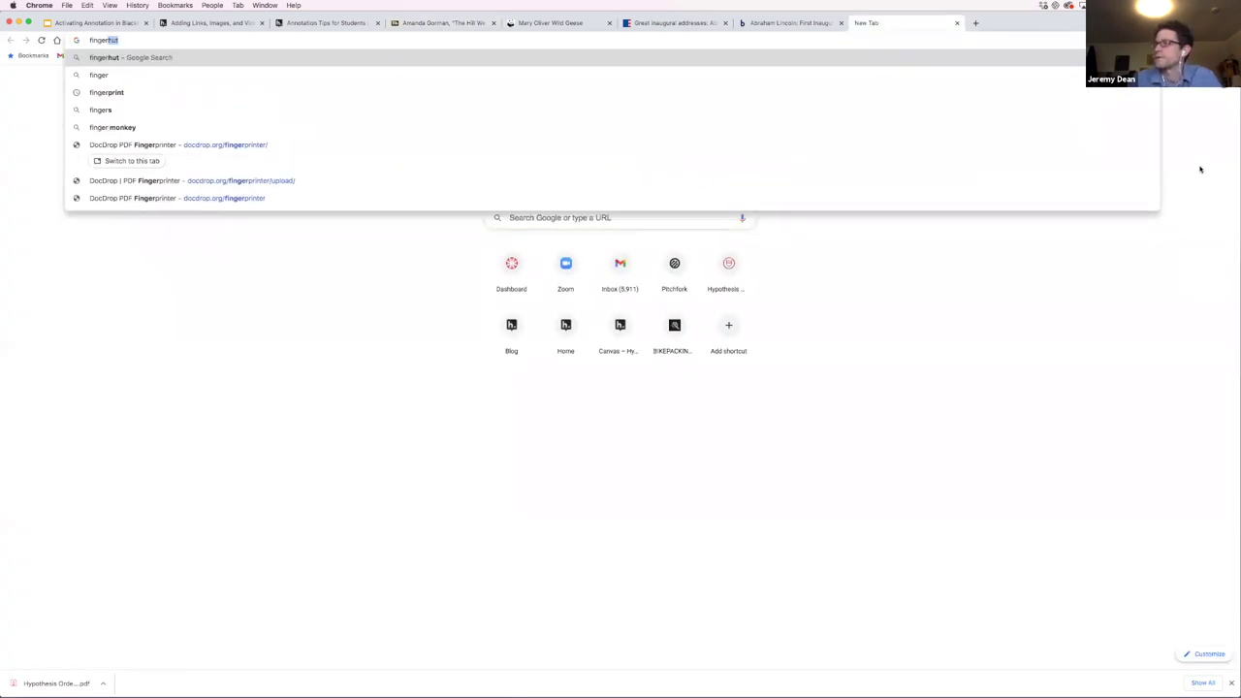
pyautogui.press('Down')
pyautogui.press('Down')
pyautogui.press('Down')
pyautogui.press('Down')
pyautogui.press('Down')
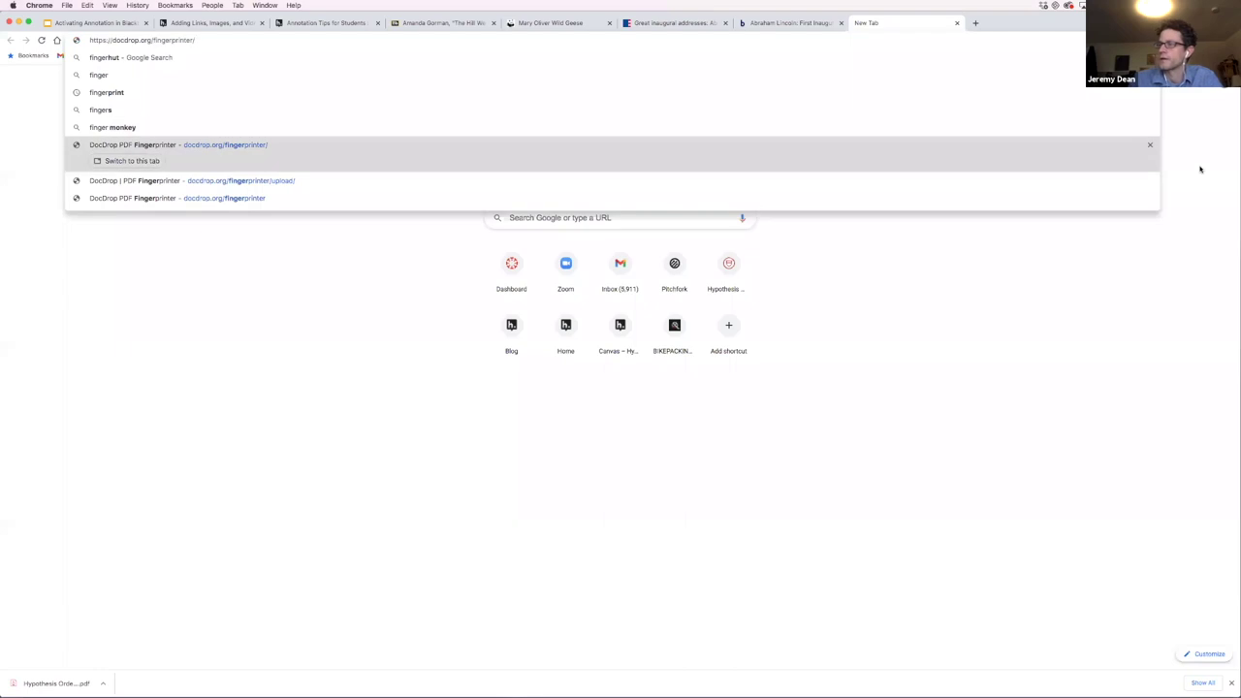
pyautogui.press('Return')
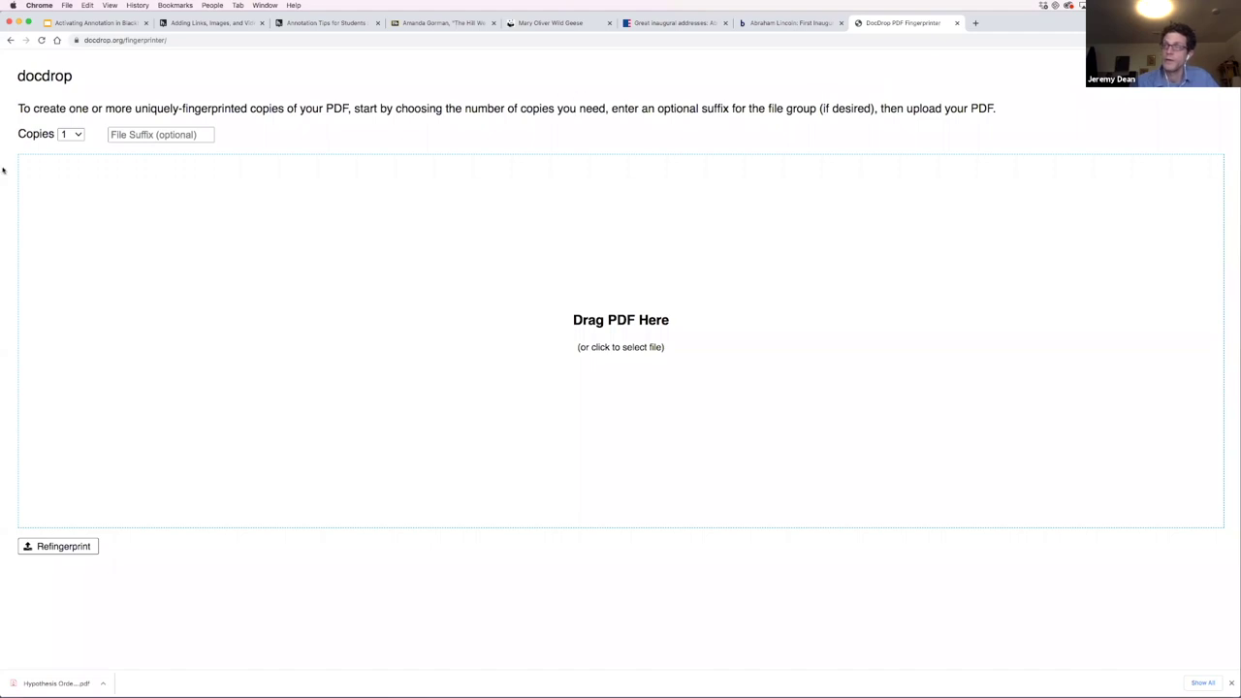
# Step: Set the PDF Fingerprinter to 4 copies and select the page's web address
pyautogui.click(78, 135)
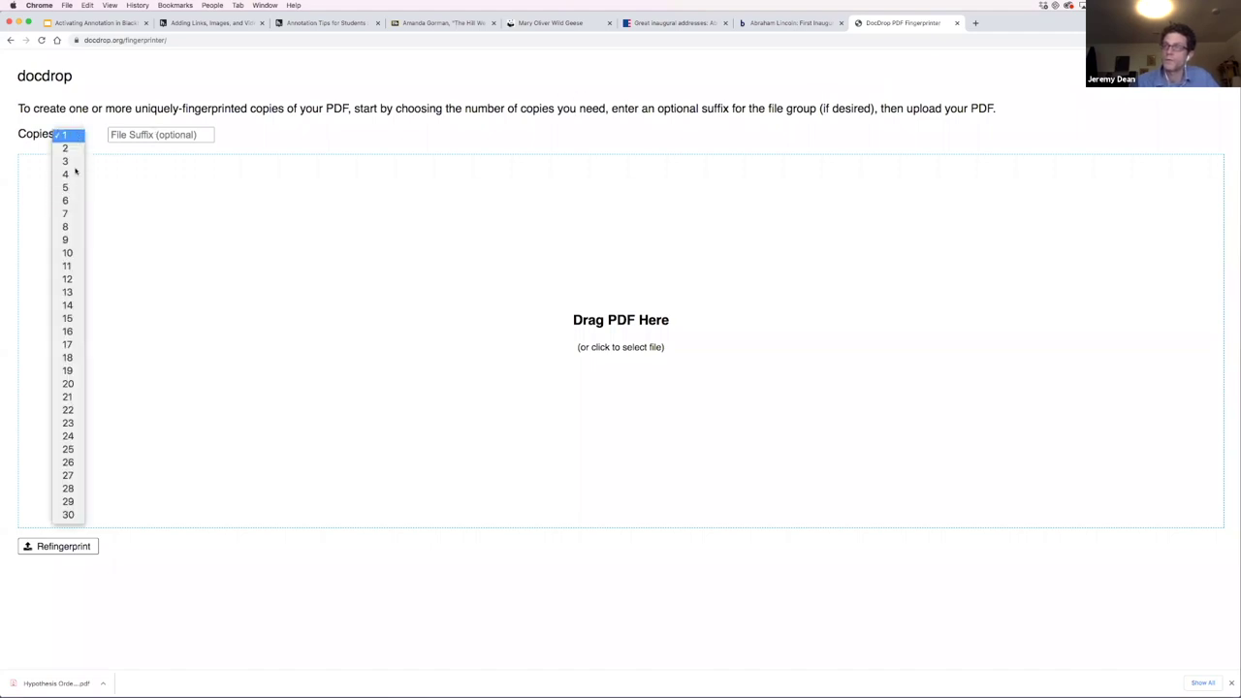
pyautogui.click(74, 174)
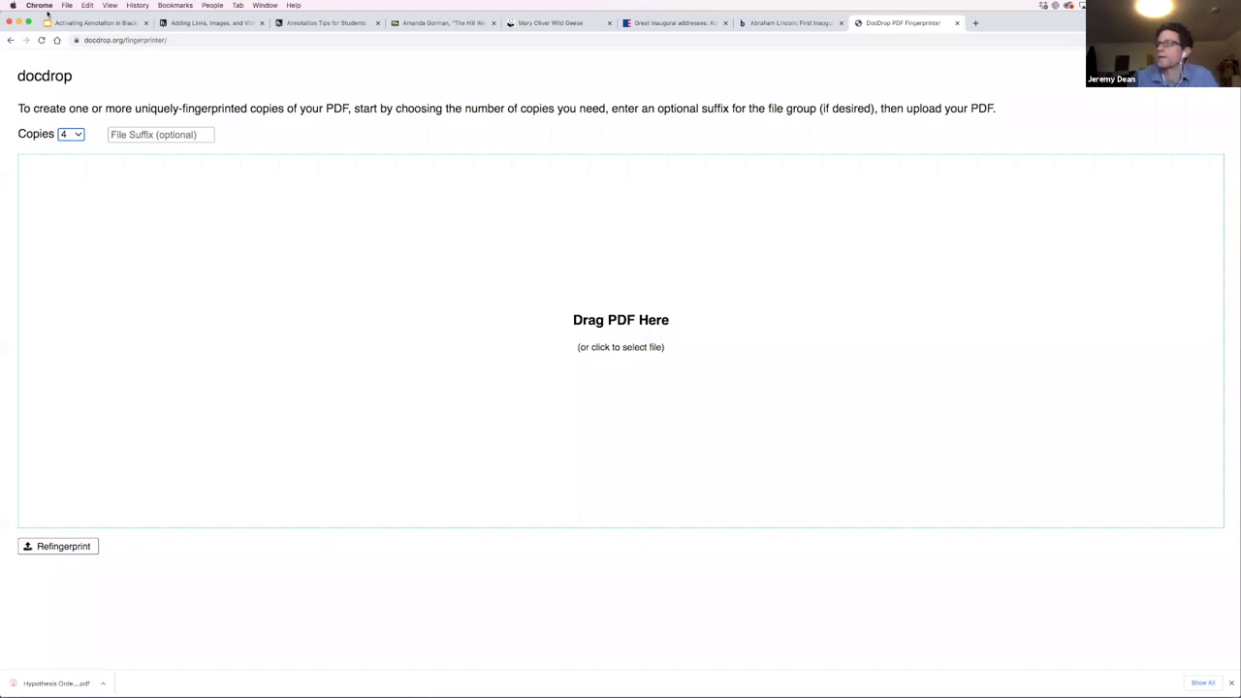
pyautogui.click(107, 41)
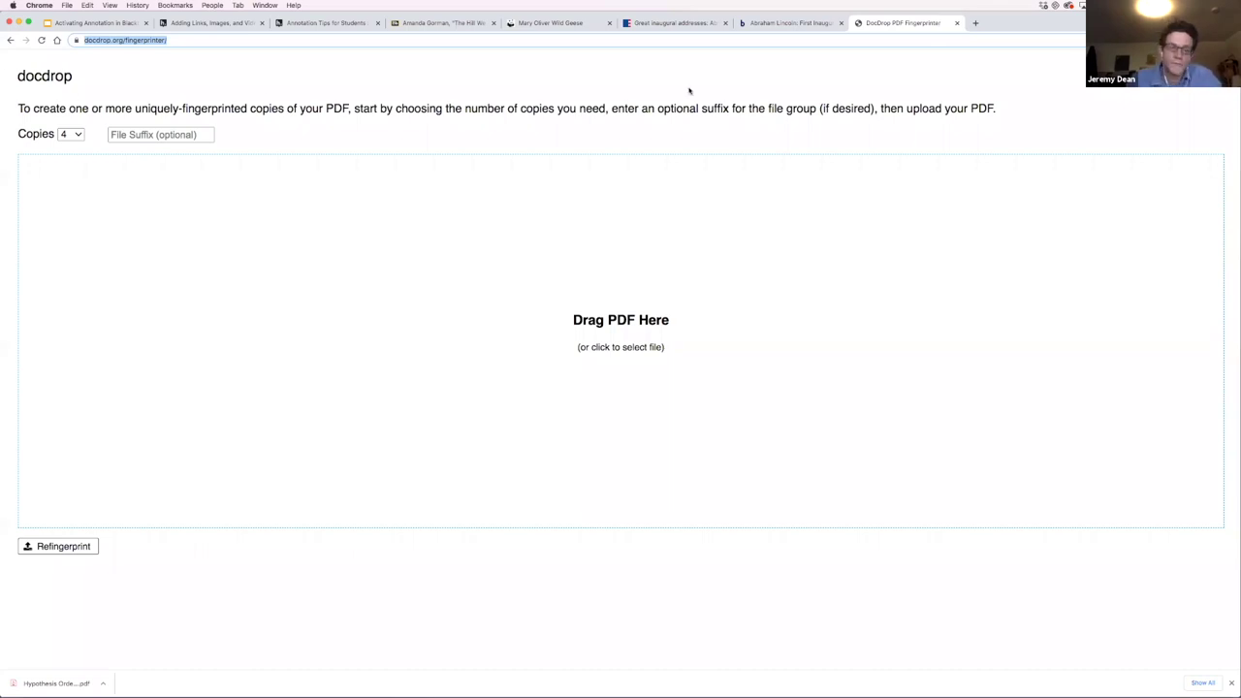
# Step: Open the DocDrop OCR page in a new tab, then go back to the Fingerprinter tab
pyautogui.click(975, 22)
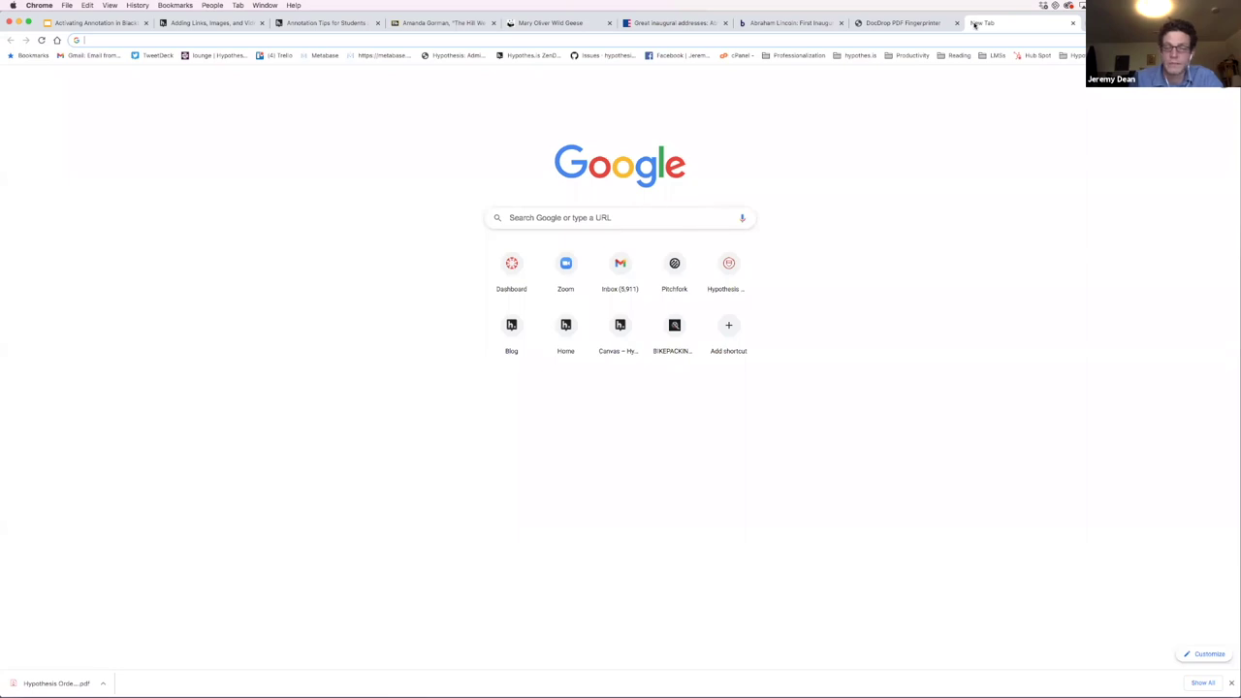
pyautogui.write('ocr')
pyautogui.press('Down')
pyautogui.press('Down')
pyautogui.press('Down')
pyautogui.press('Down')
pyautogui.press('Down')
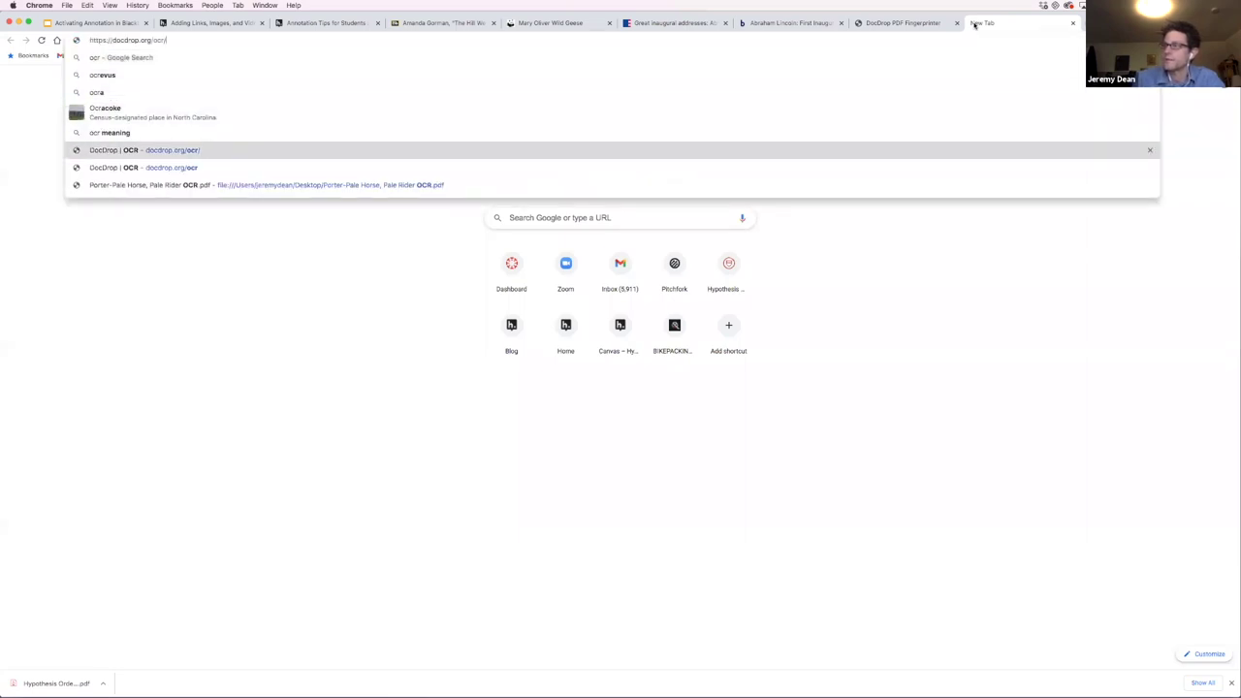
pyautogui.press('Return')
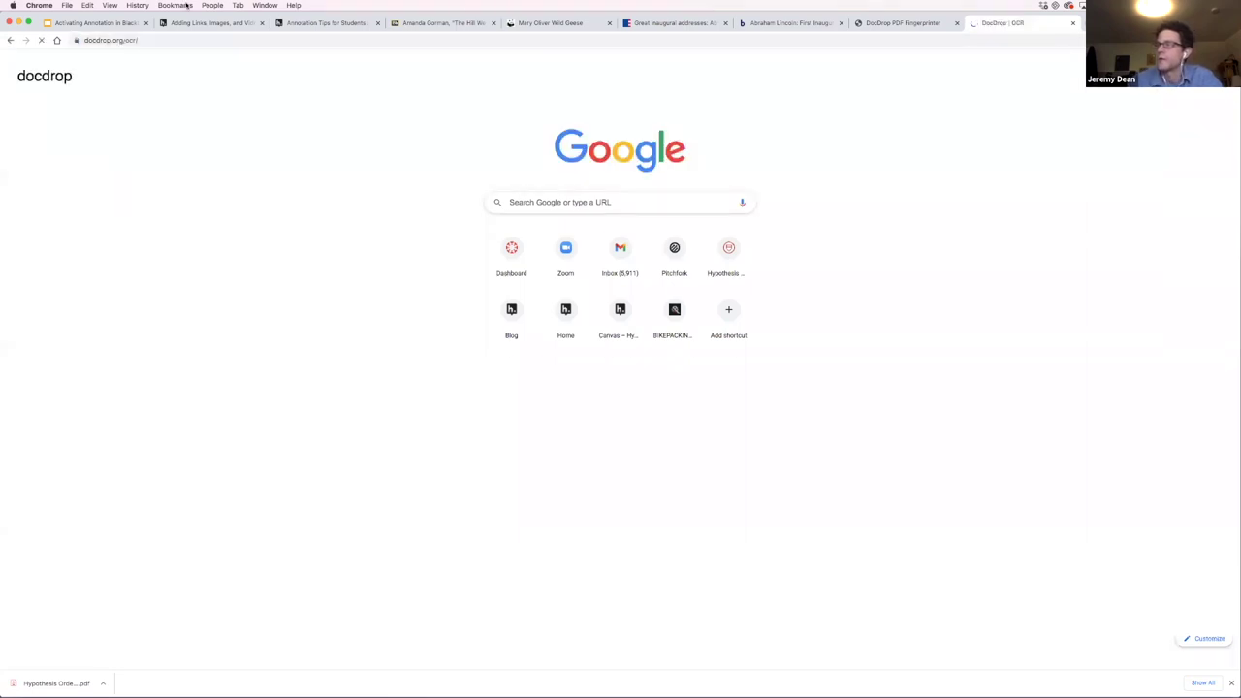
pyautogui.click(121, 40)
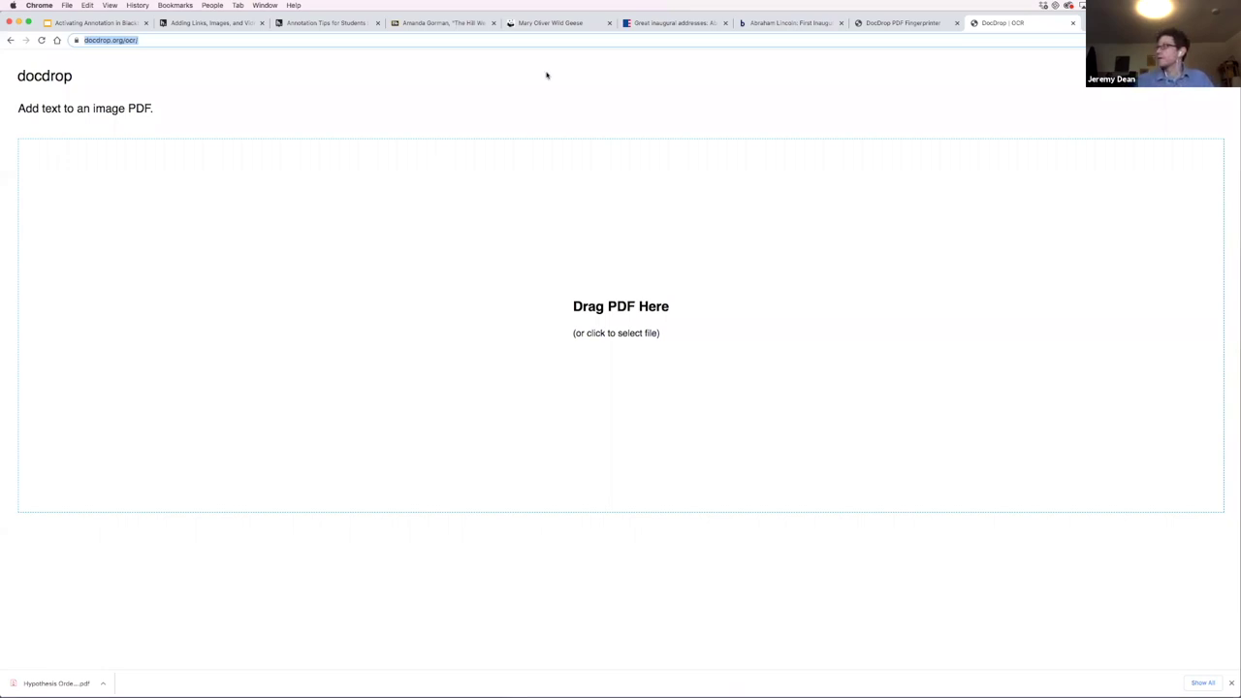
pyautogui.click(898, 22)
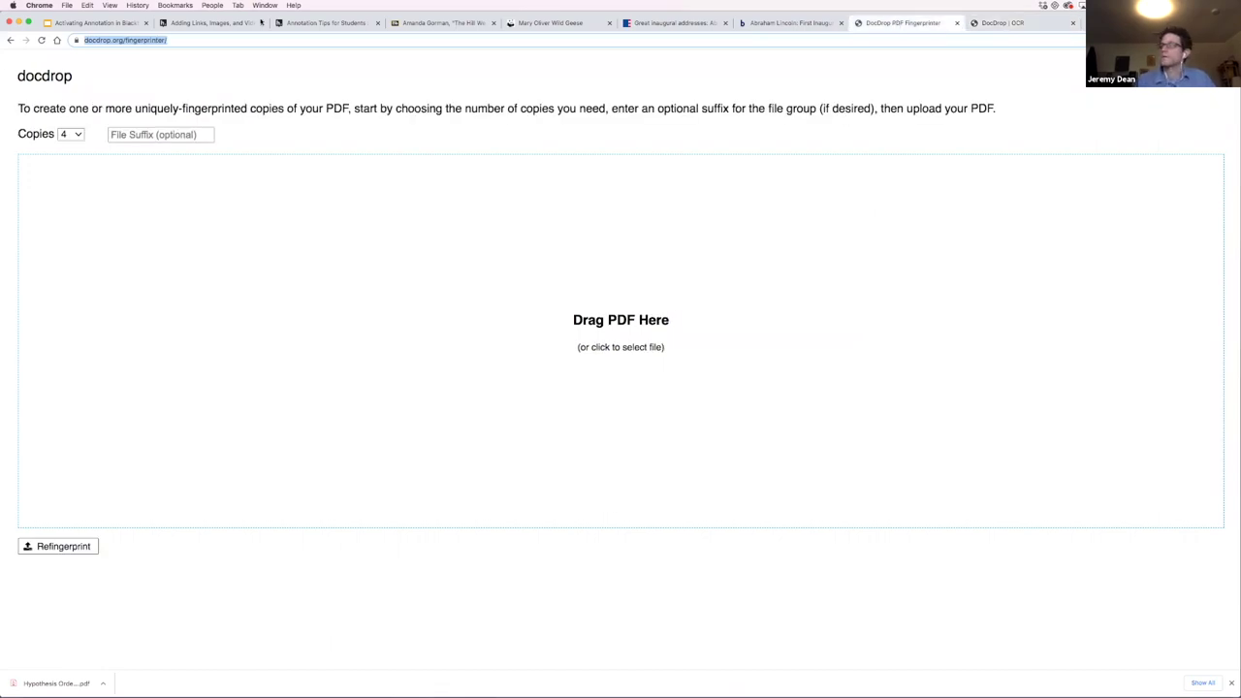
# Step: Switch back to the Amanda Gorman, "The Hill We Climb" grading tab
pyautogui.click(427, 24)
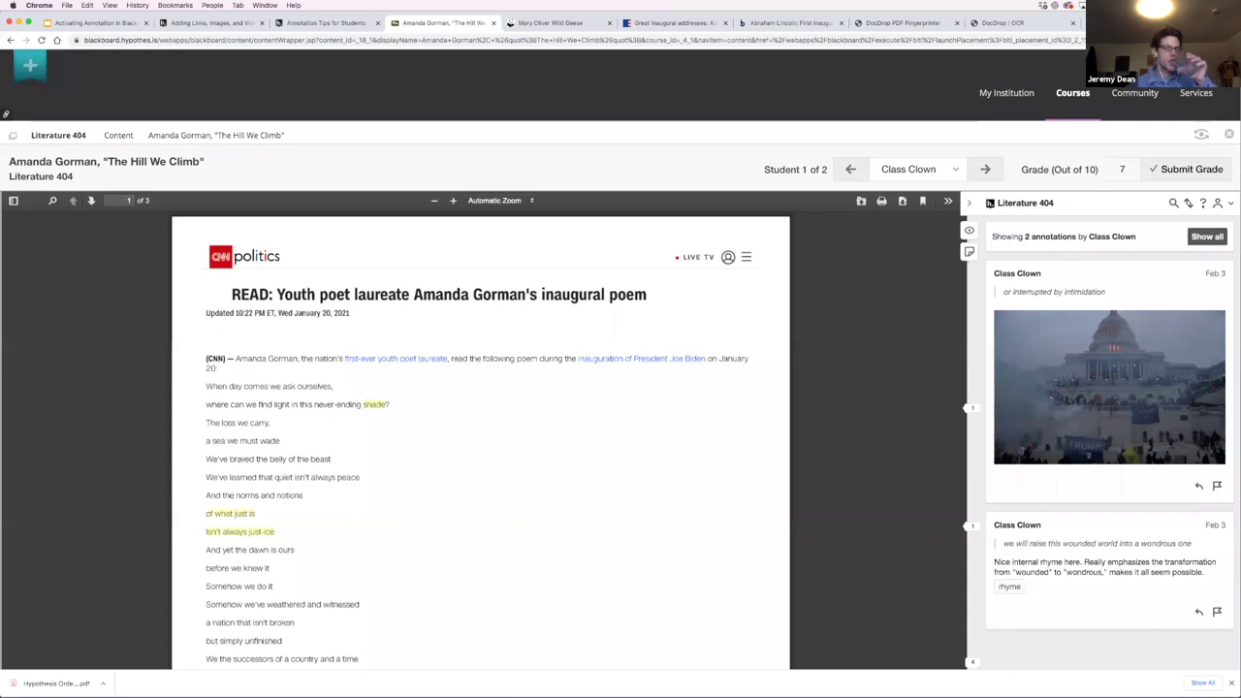
# Step: List all 9 annotations for All Students in the Annotations tab beside the poem
pyautogui.click(1207, 236)
pyautogui.click(1071, 266)
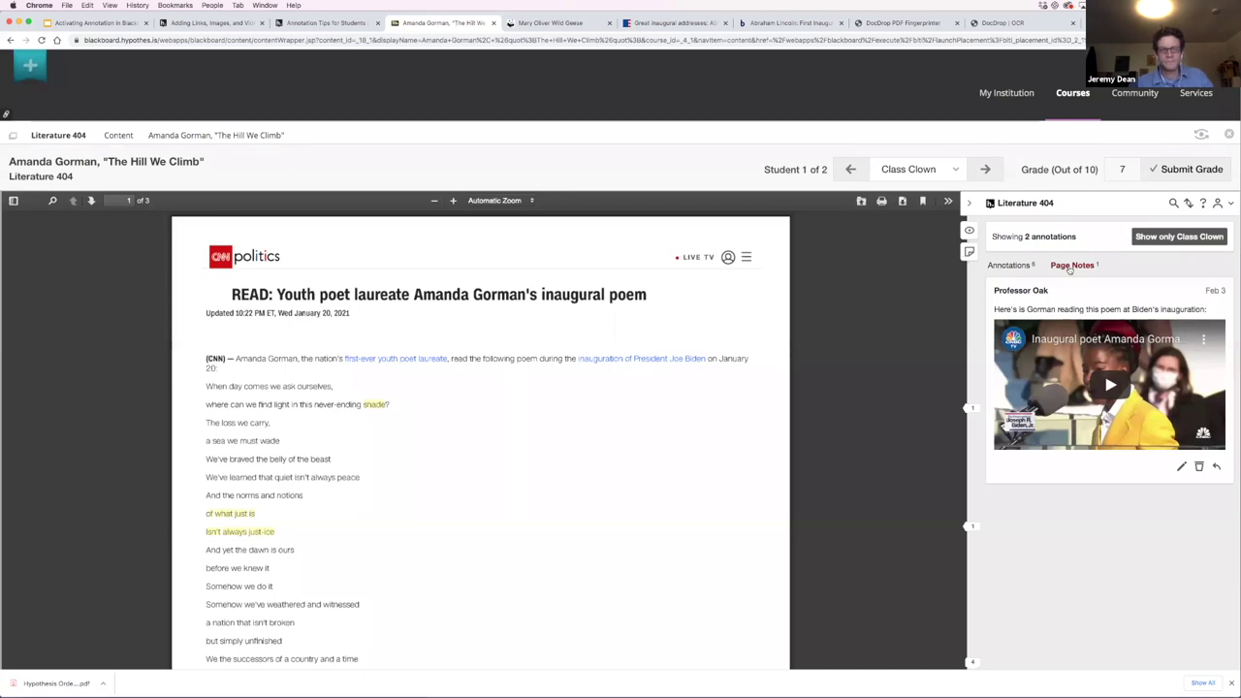
pyautogui.click(1013, 265)
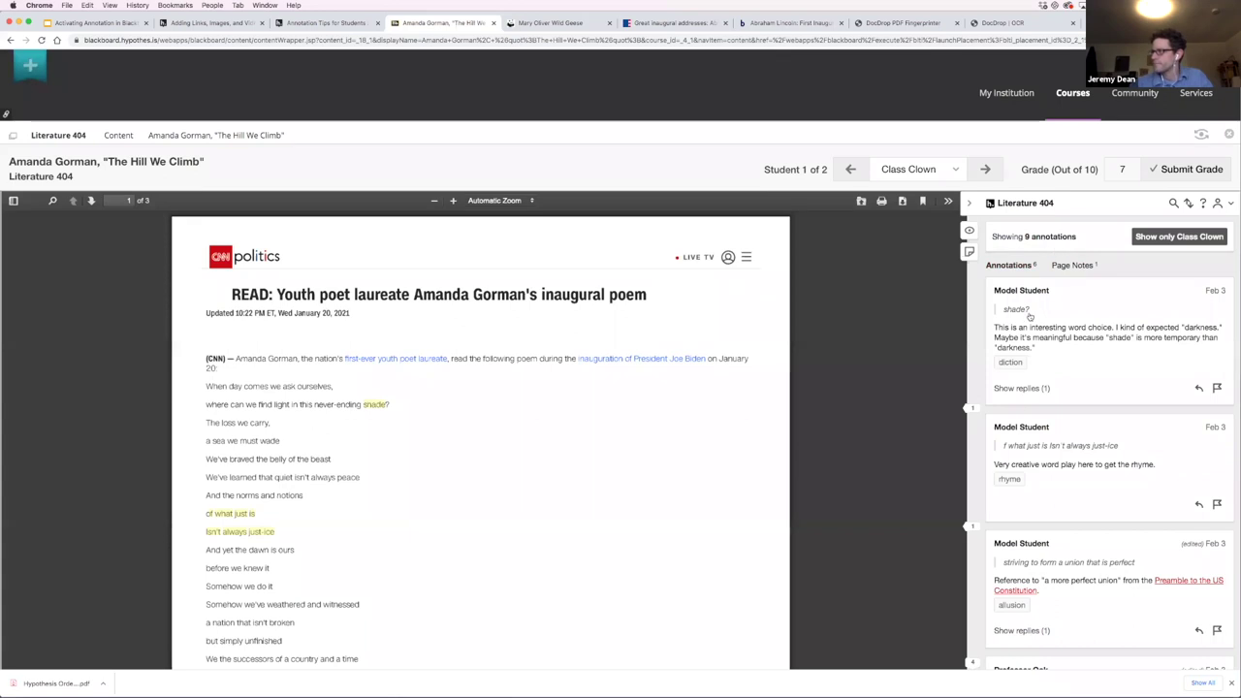
pyautogui.click(957, 169)
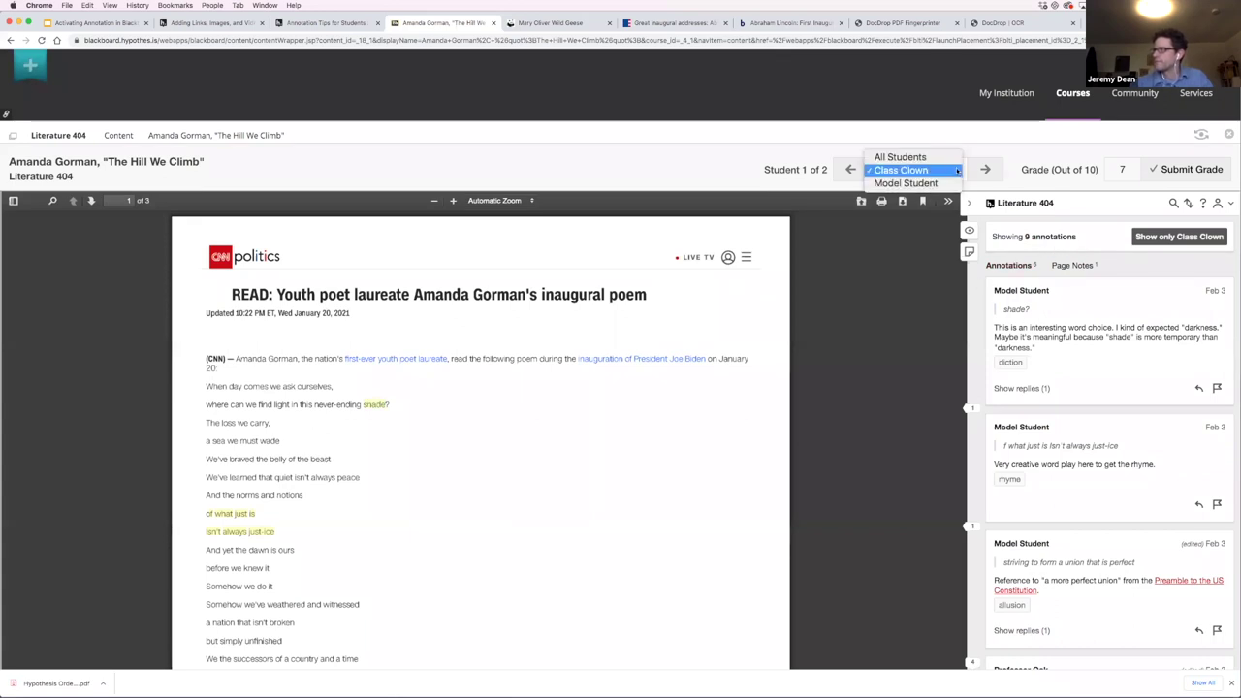
pyautogui.click(922, 158)
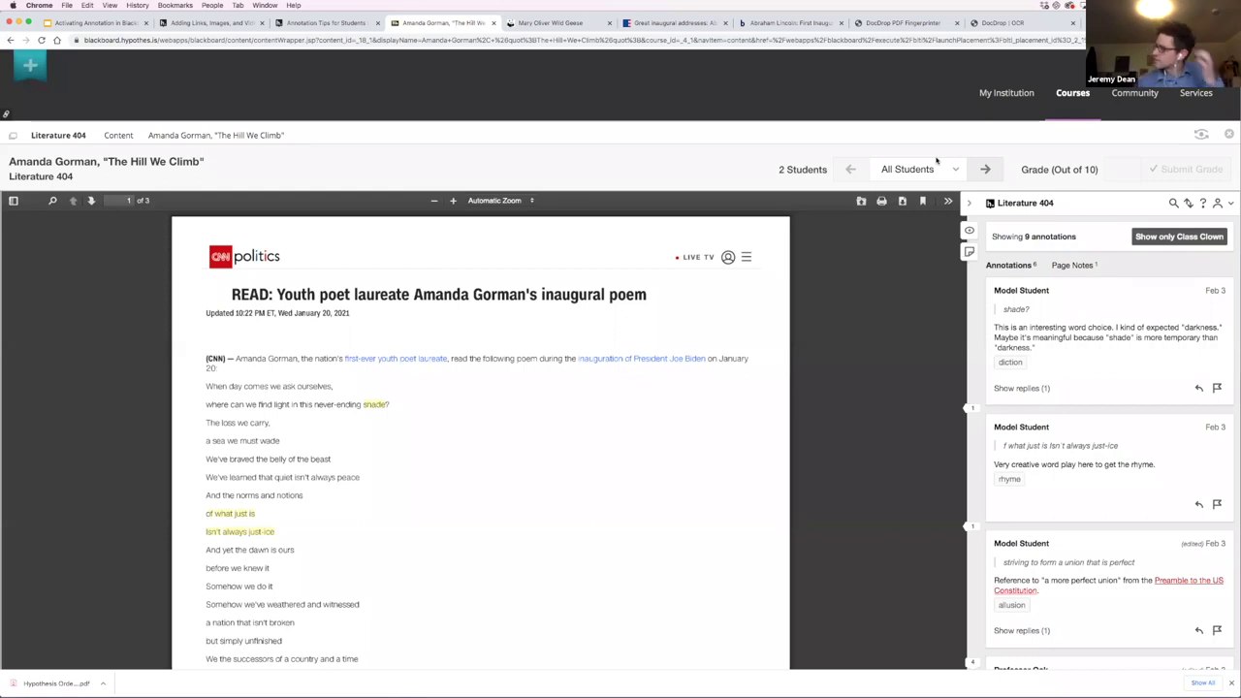
# Step: View the page note's reading video, then return to the slides at 'Hypothes.is in the Classroom'
pyautogui.click(1080, 265)
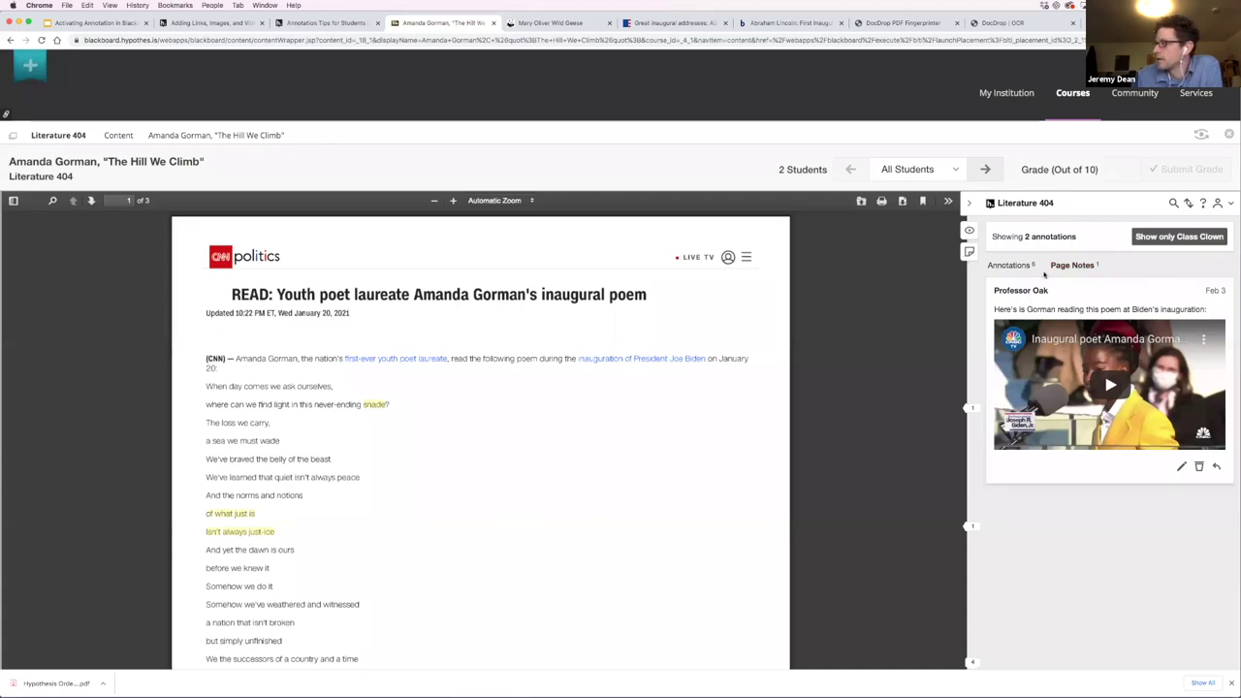
pyautogui.click(85, 24)
pyautogui.press('Down')
pyautogui.scroll(-3, 48, 541)
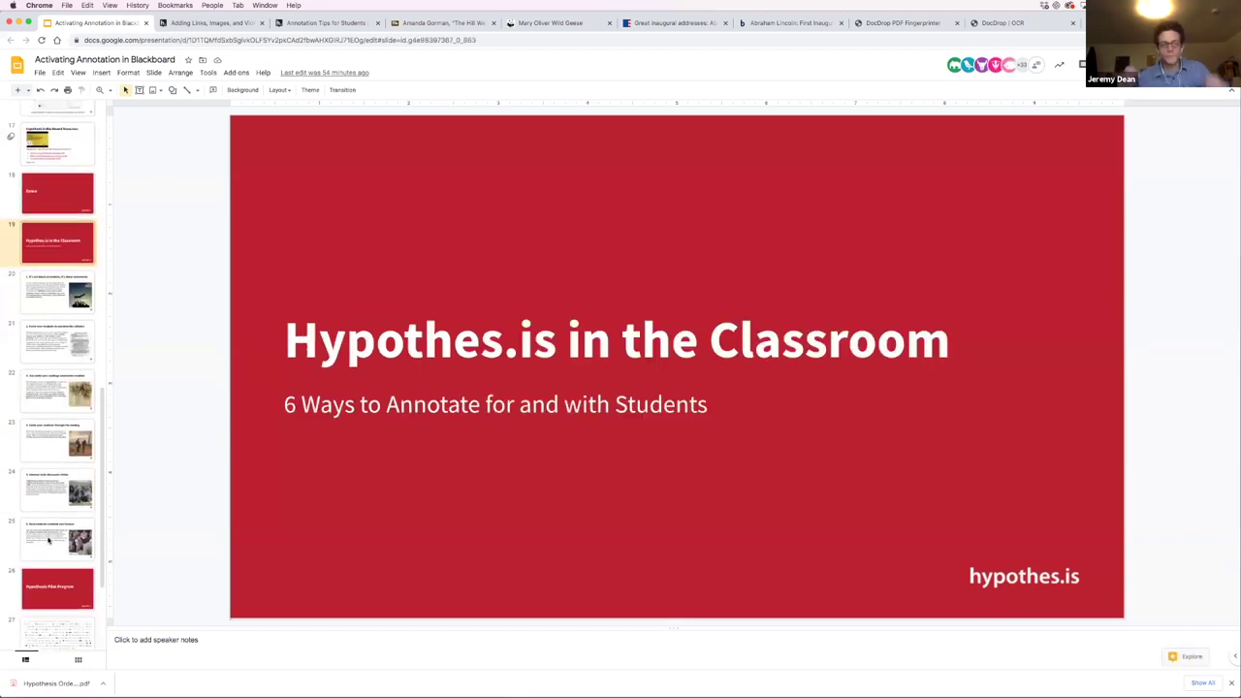